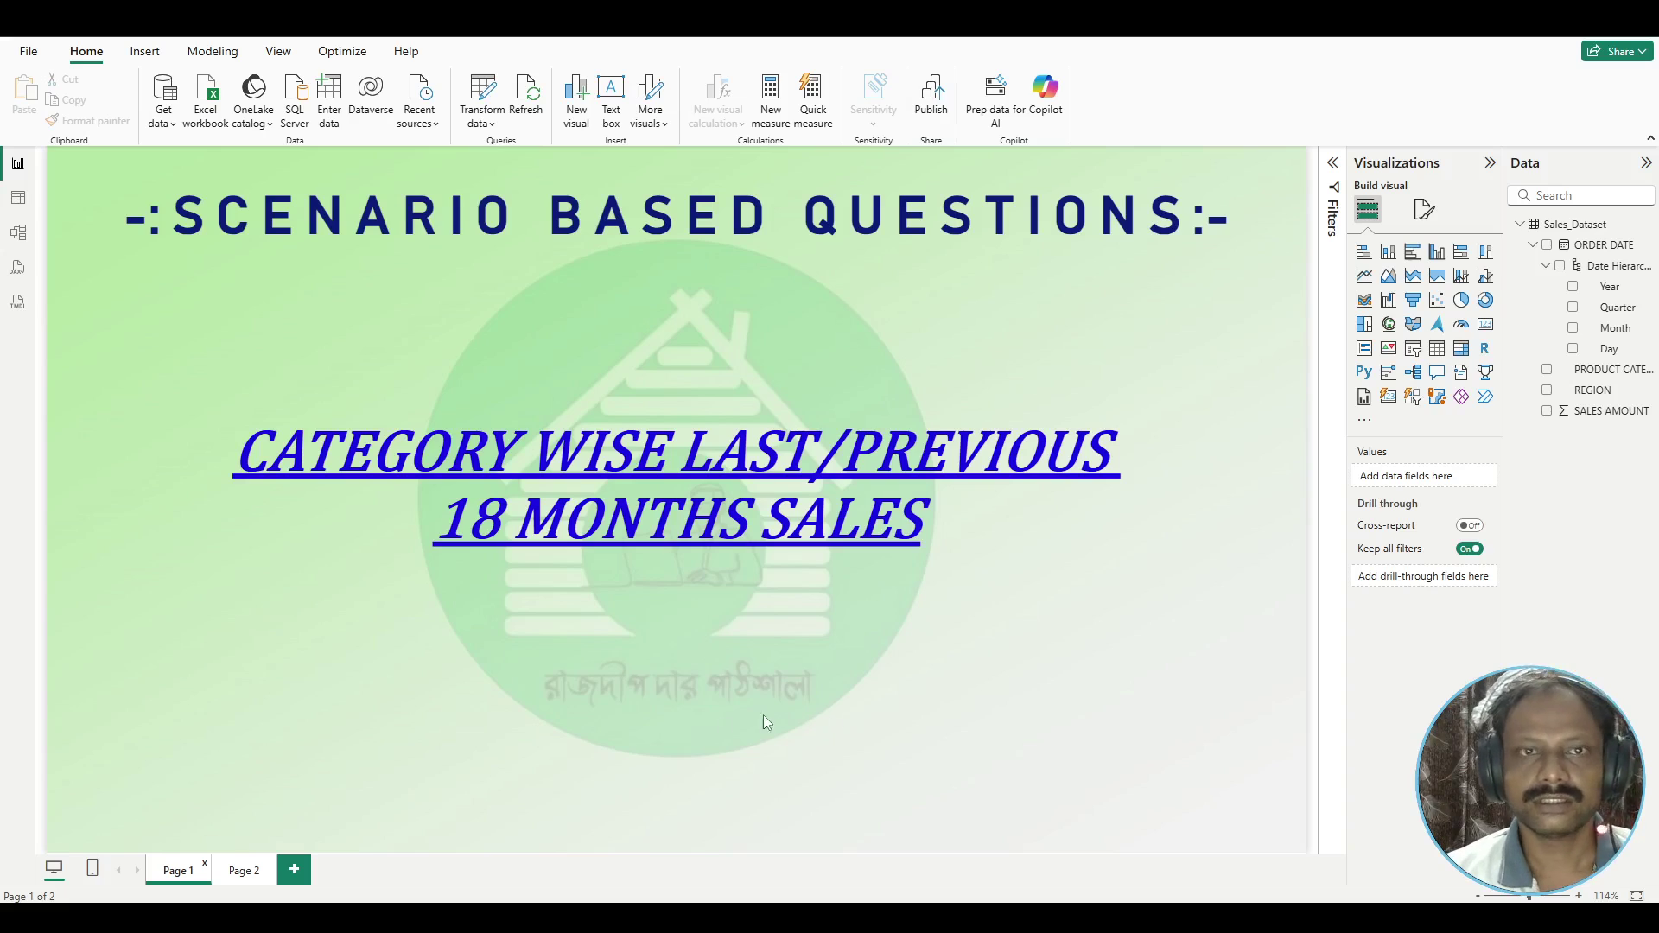
# - On Page 2, add a table visual near the upper-left of the canvas showing Year from ORDER DATE and SALES AMOUNT
pyautogui.click(245, 870)
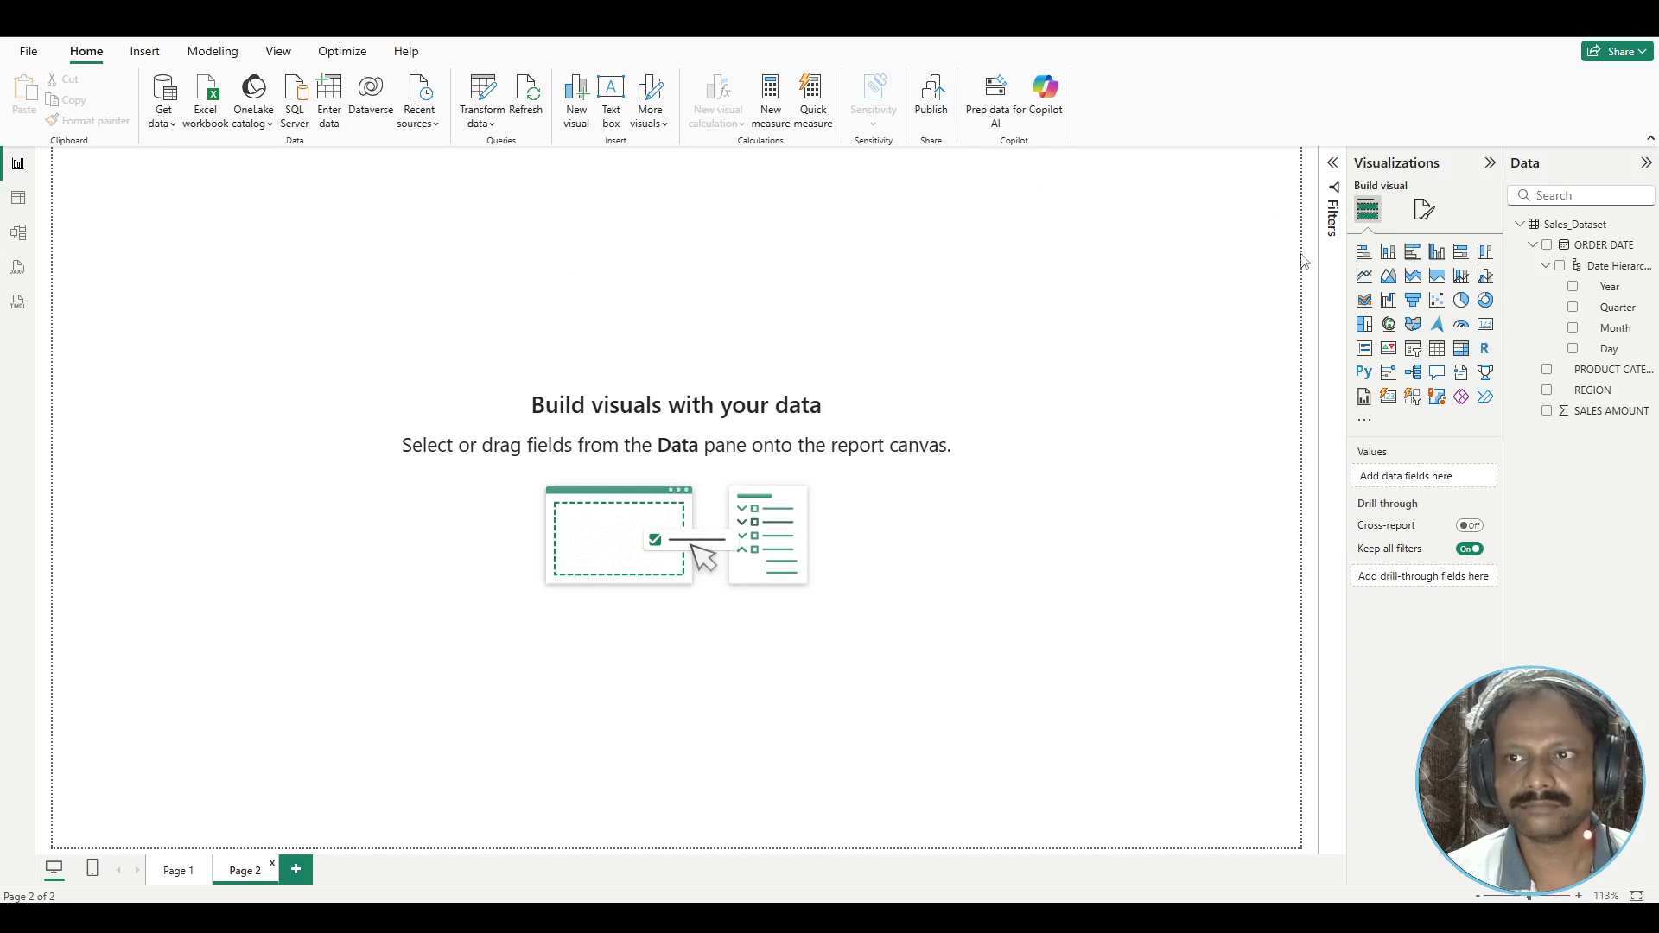
pyautogui.click(1436, 348)
pyautogui.moveTo(275, 285); pyautogui.dragTo(294, 369)
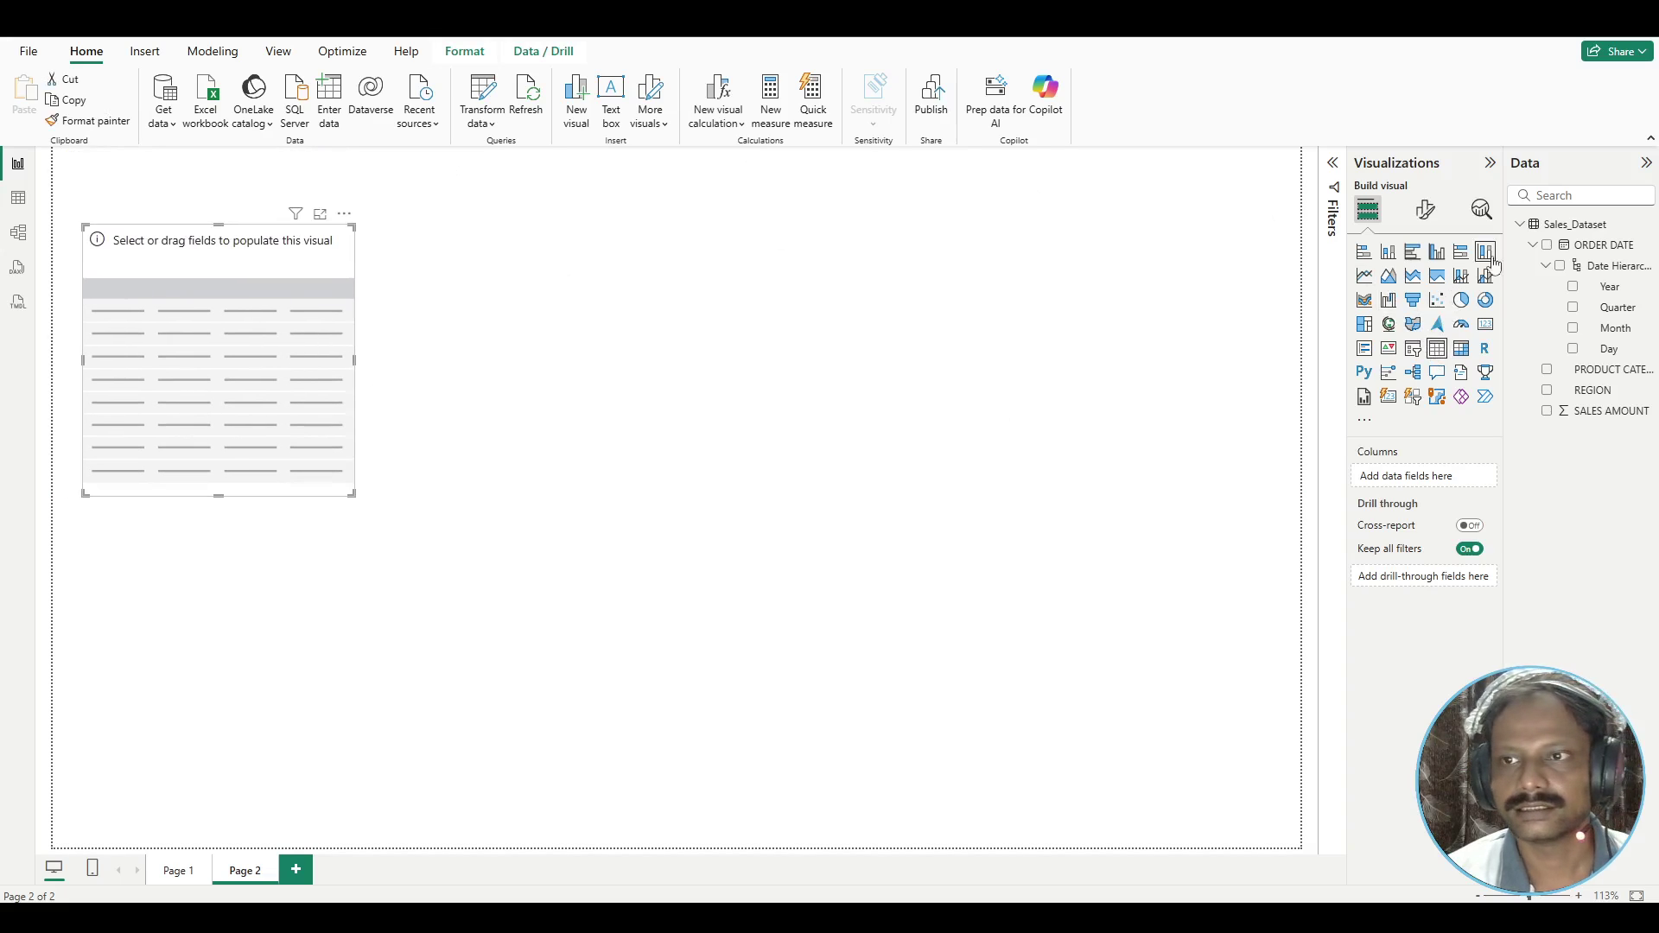
pyautogui.click(1572, 287)
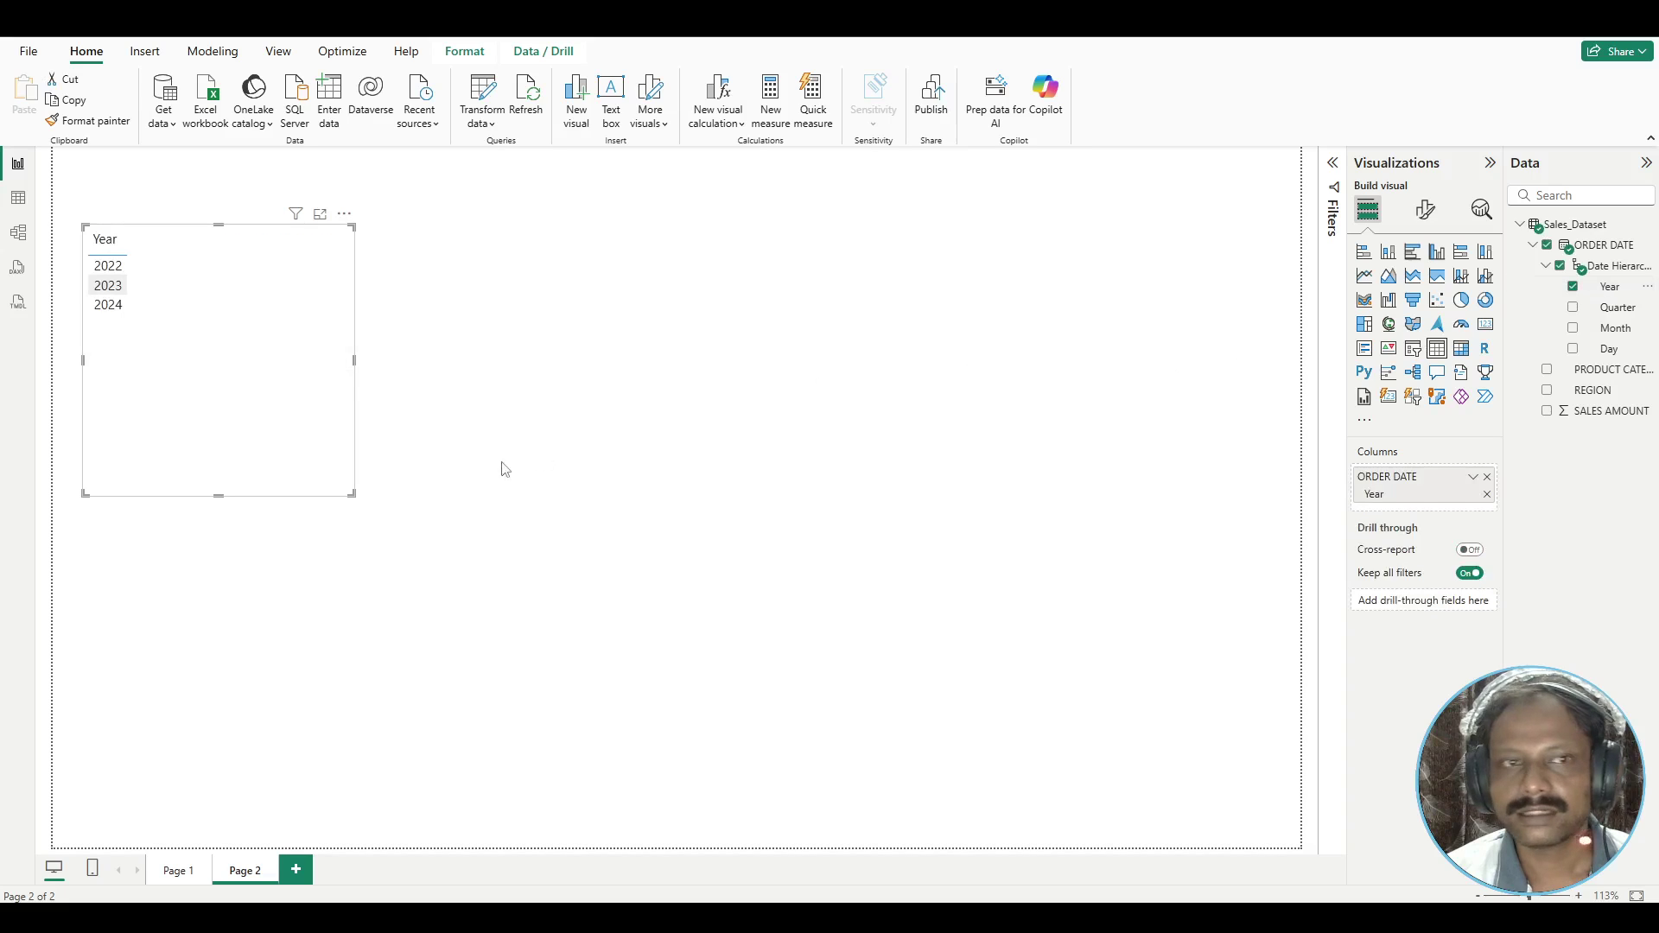
pyautogui.click(1546, 412)
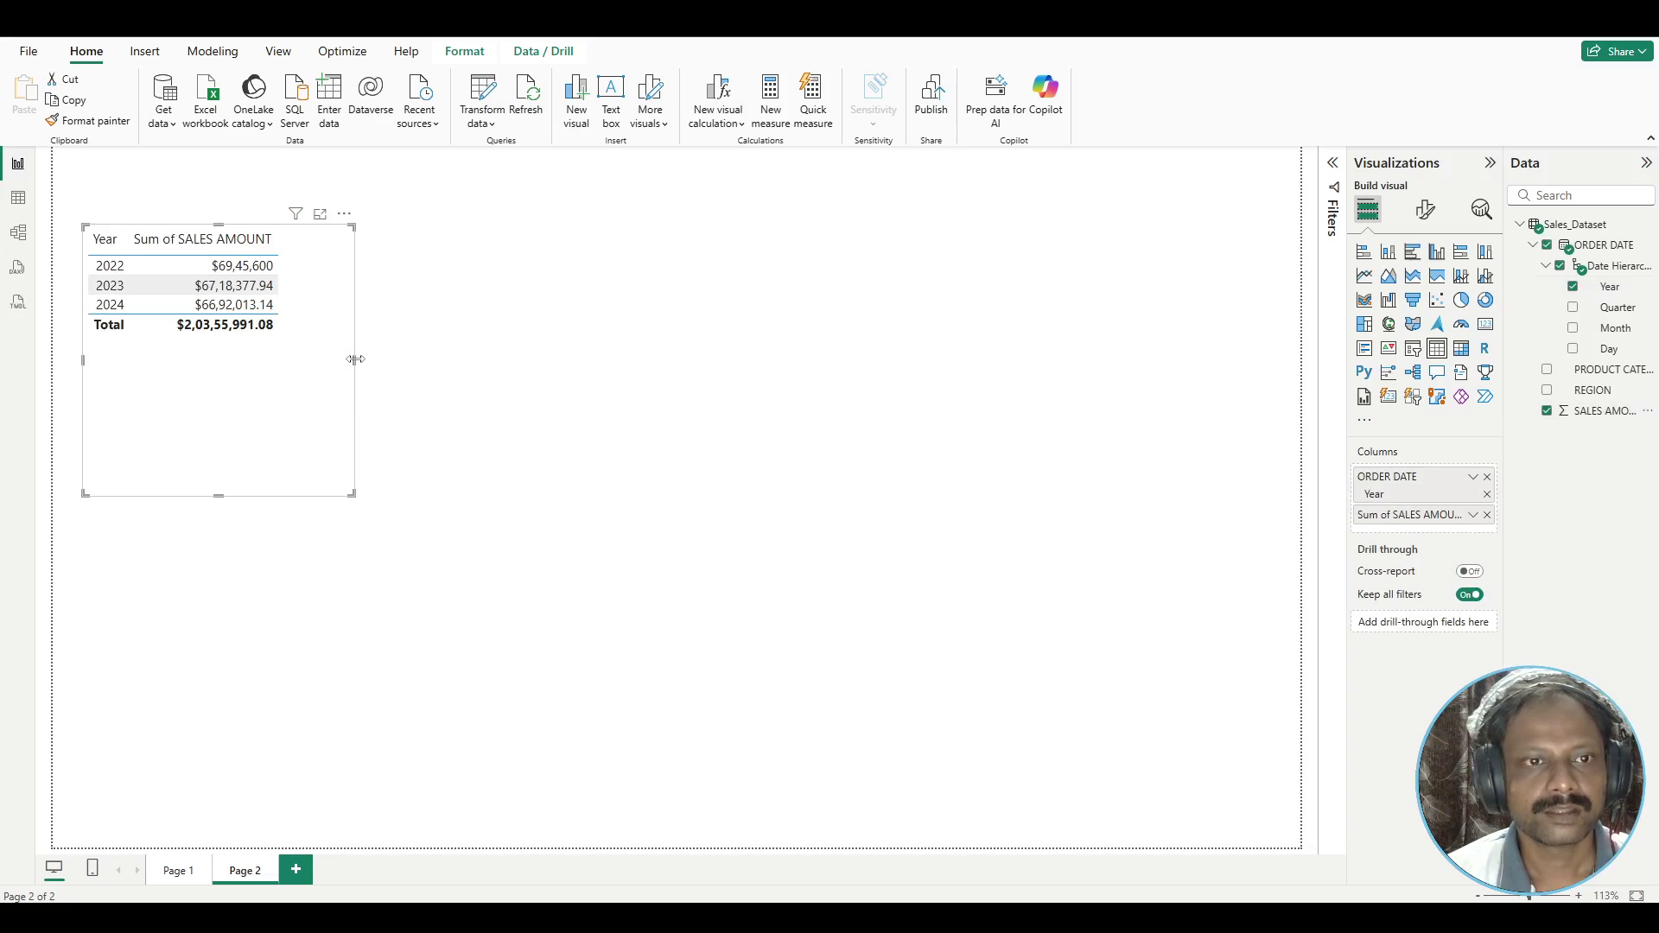
# - Resize the table visual to make it wider and reduce its height to fit the rows
pyautogui.moveTo(354, 360); pyautogui.dragTo(421, 359)
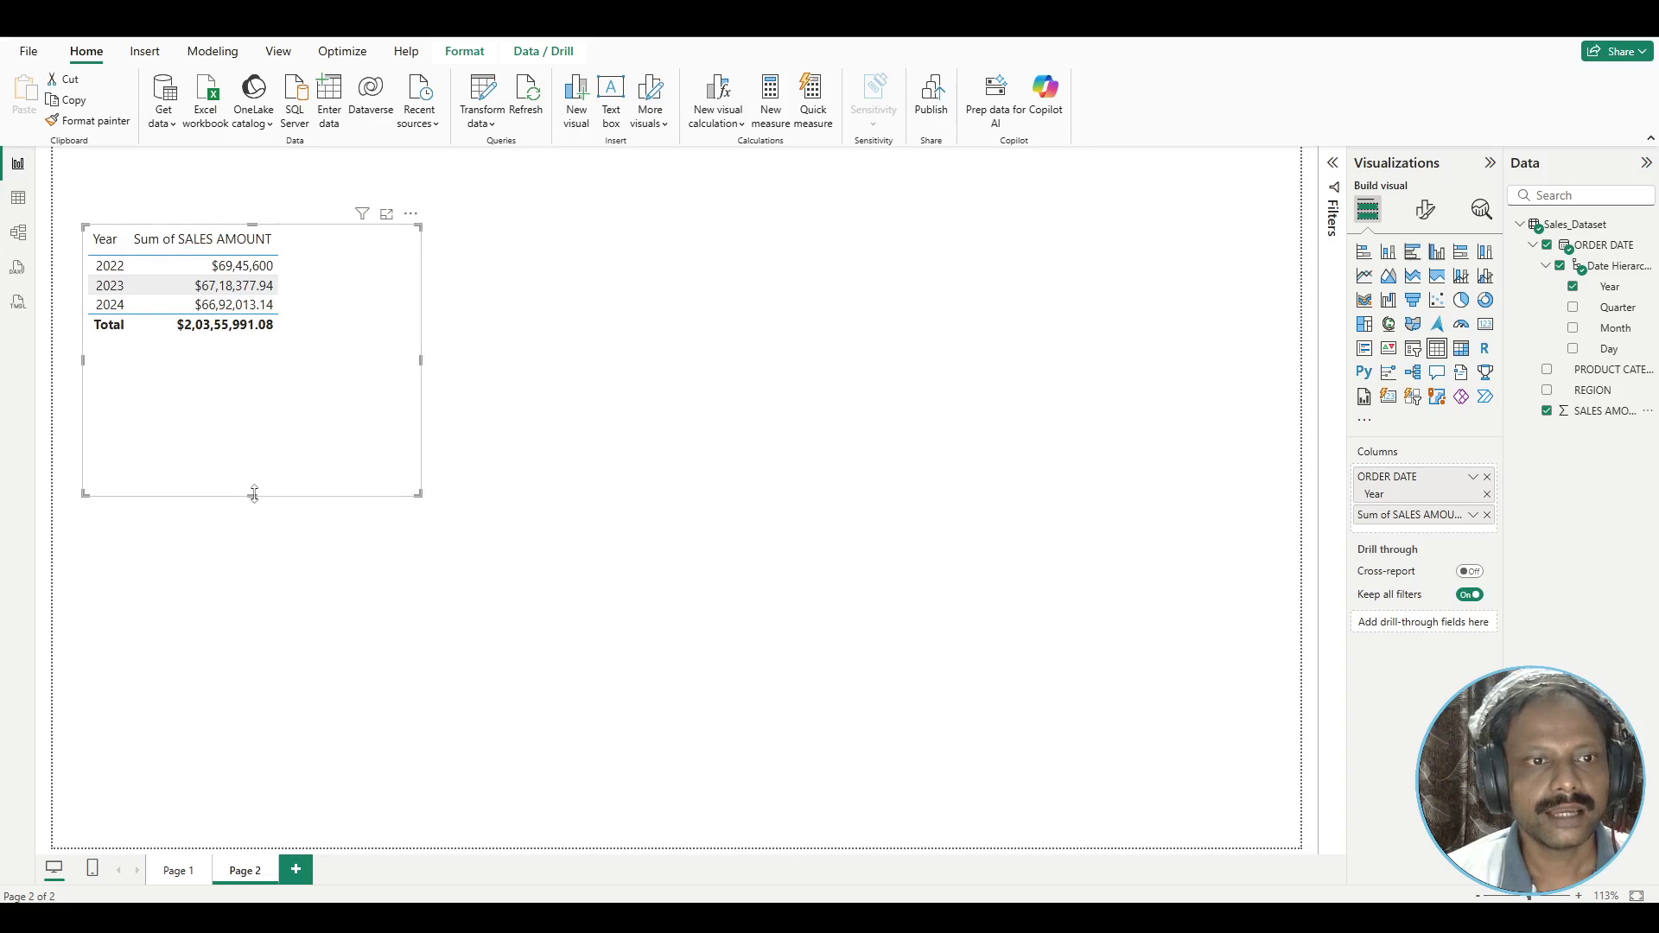
pyautogui.moveTo(252, 495); pyautogui.dragTo(267, 381)
pyautogui.moveTo(420, 298); pyautogui.dragTo(448, 303)
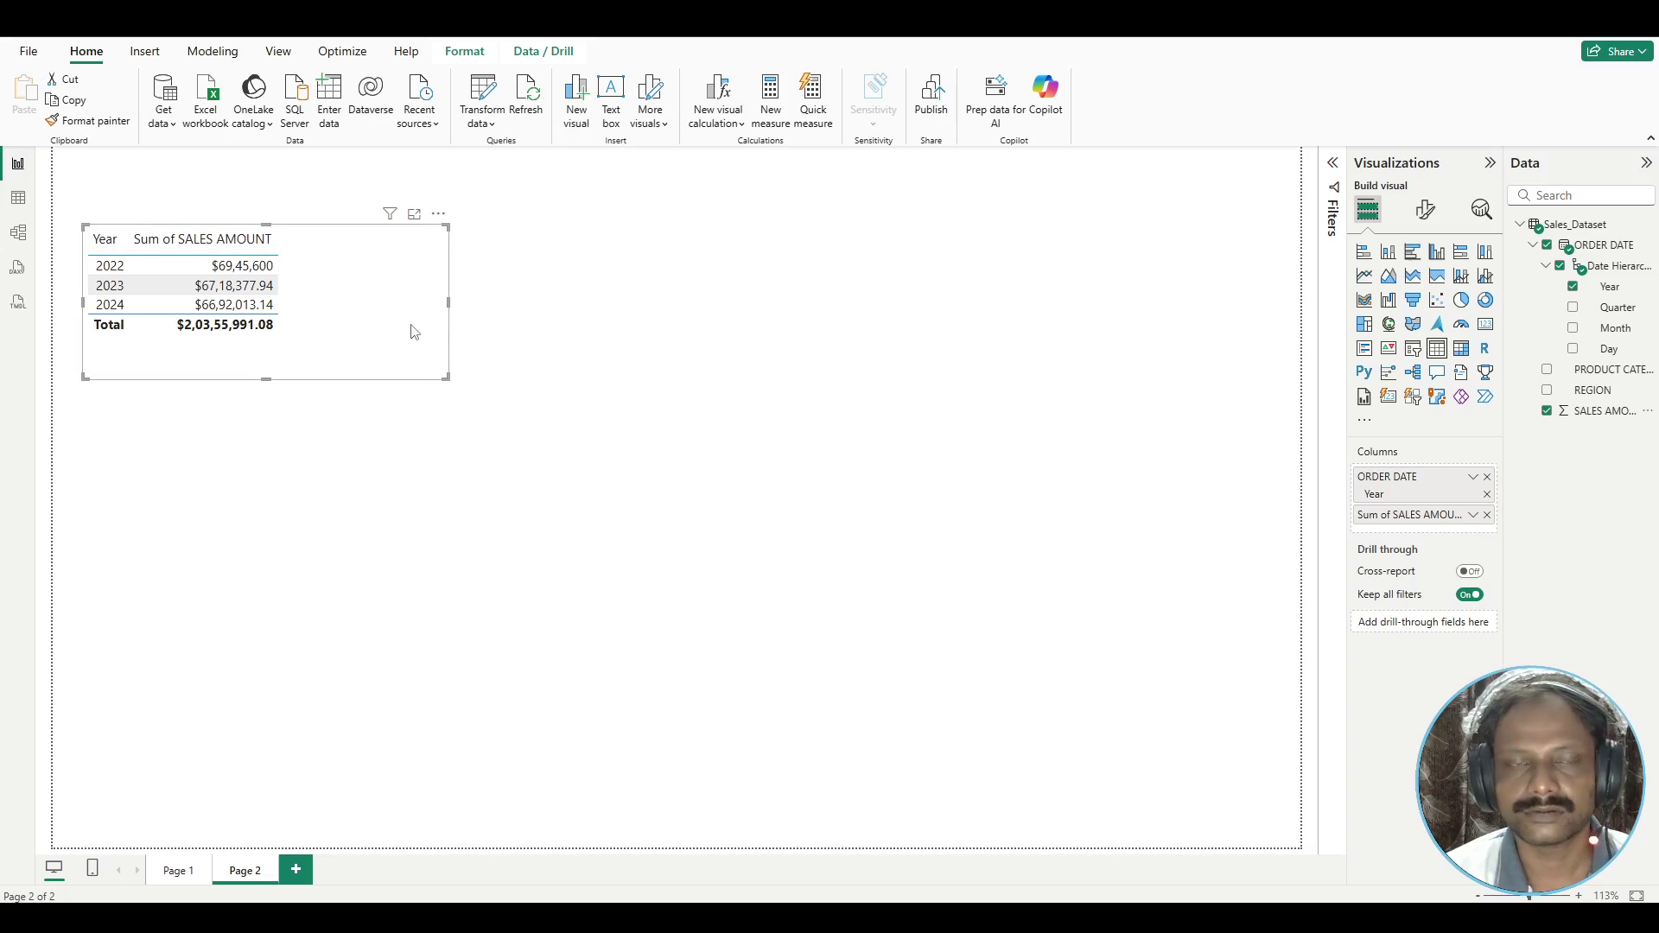
# - Create a new measure named LAST 18 MONTHS SALES, ready for its DAX expression
pyautogui.click(772, 102)
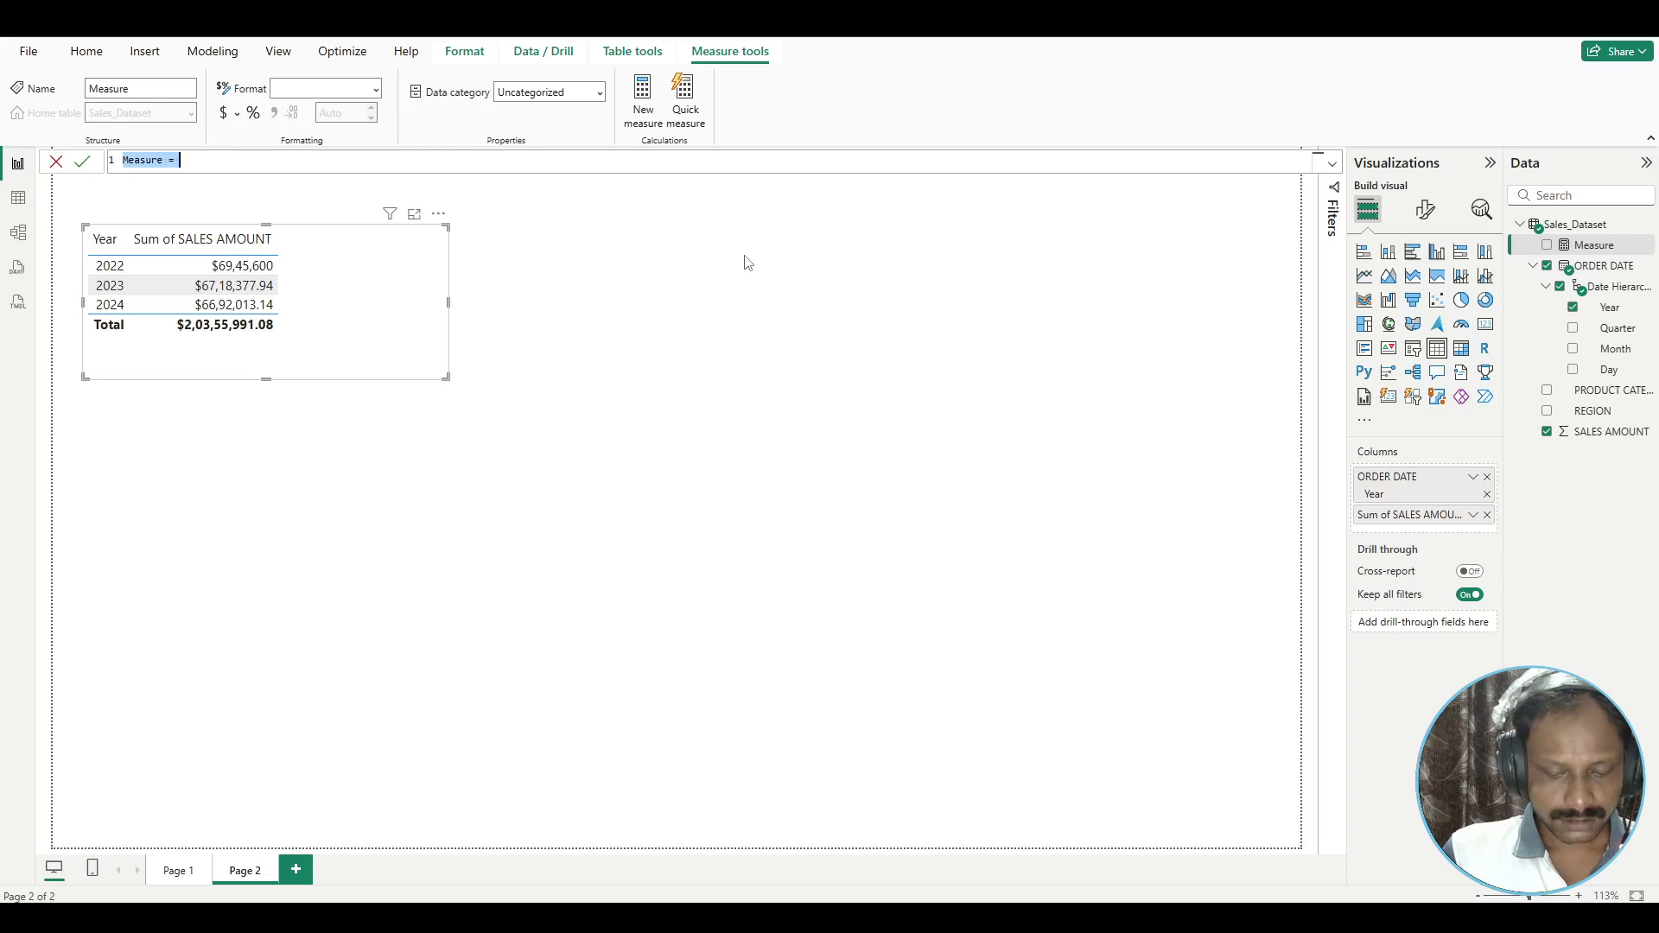
pyautogui.write('LAST')
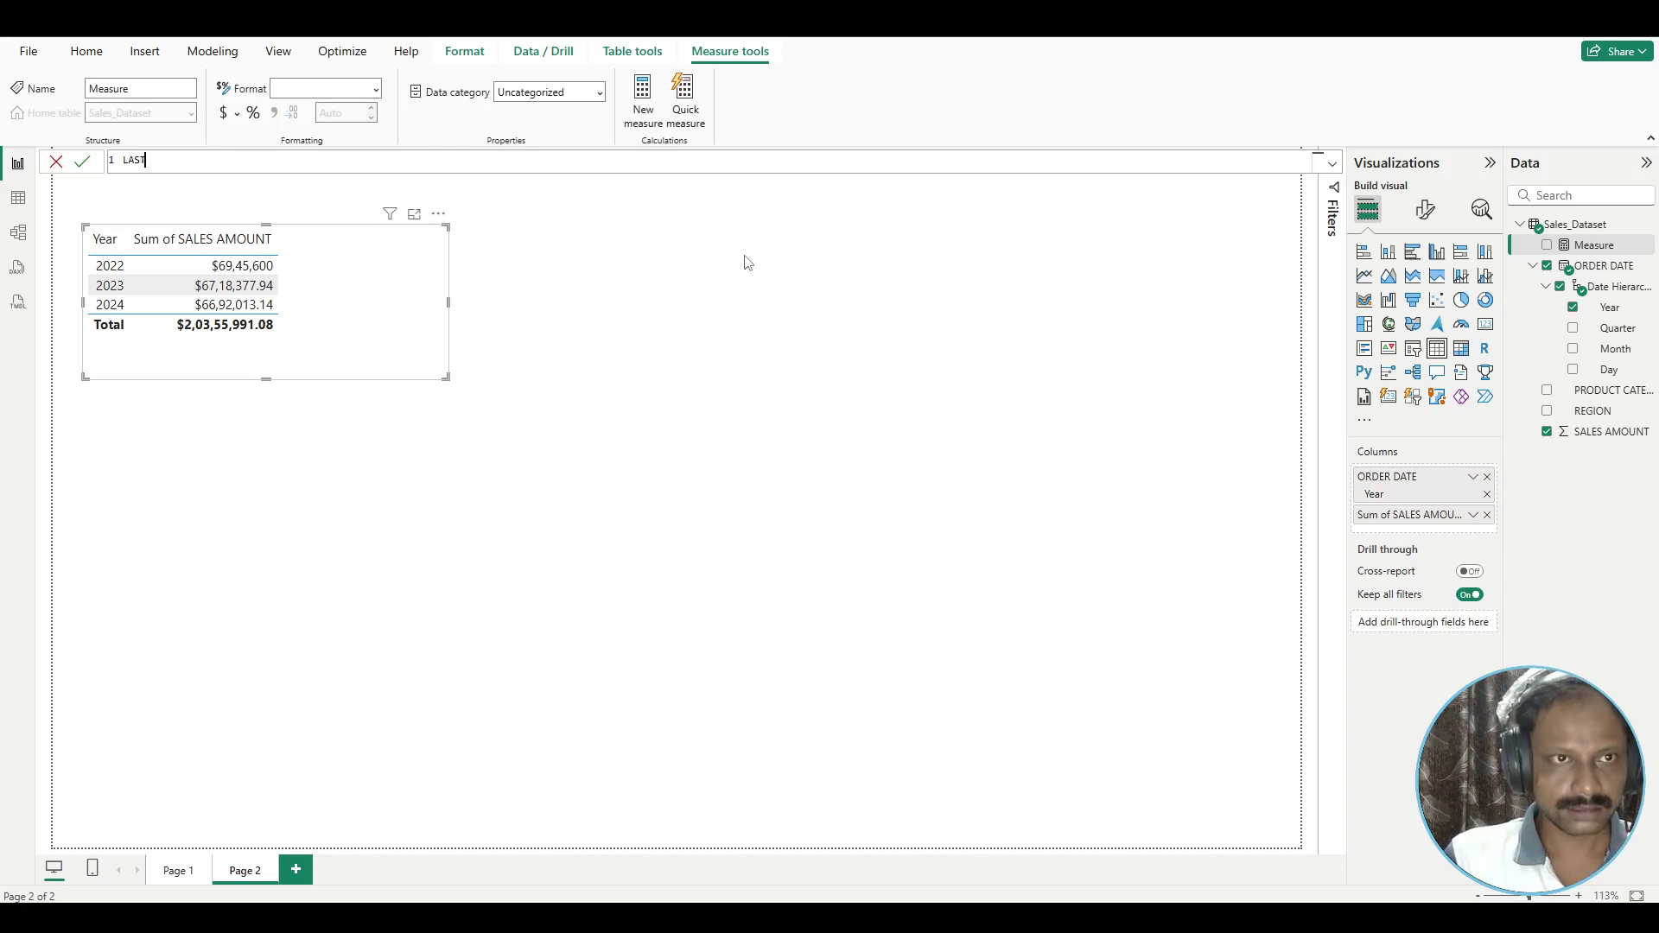
pyautogui.write(' 12')
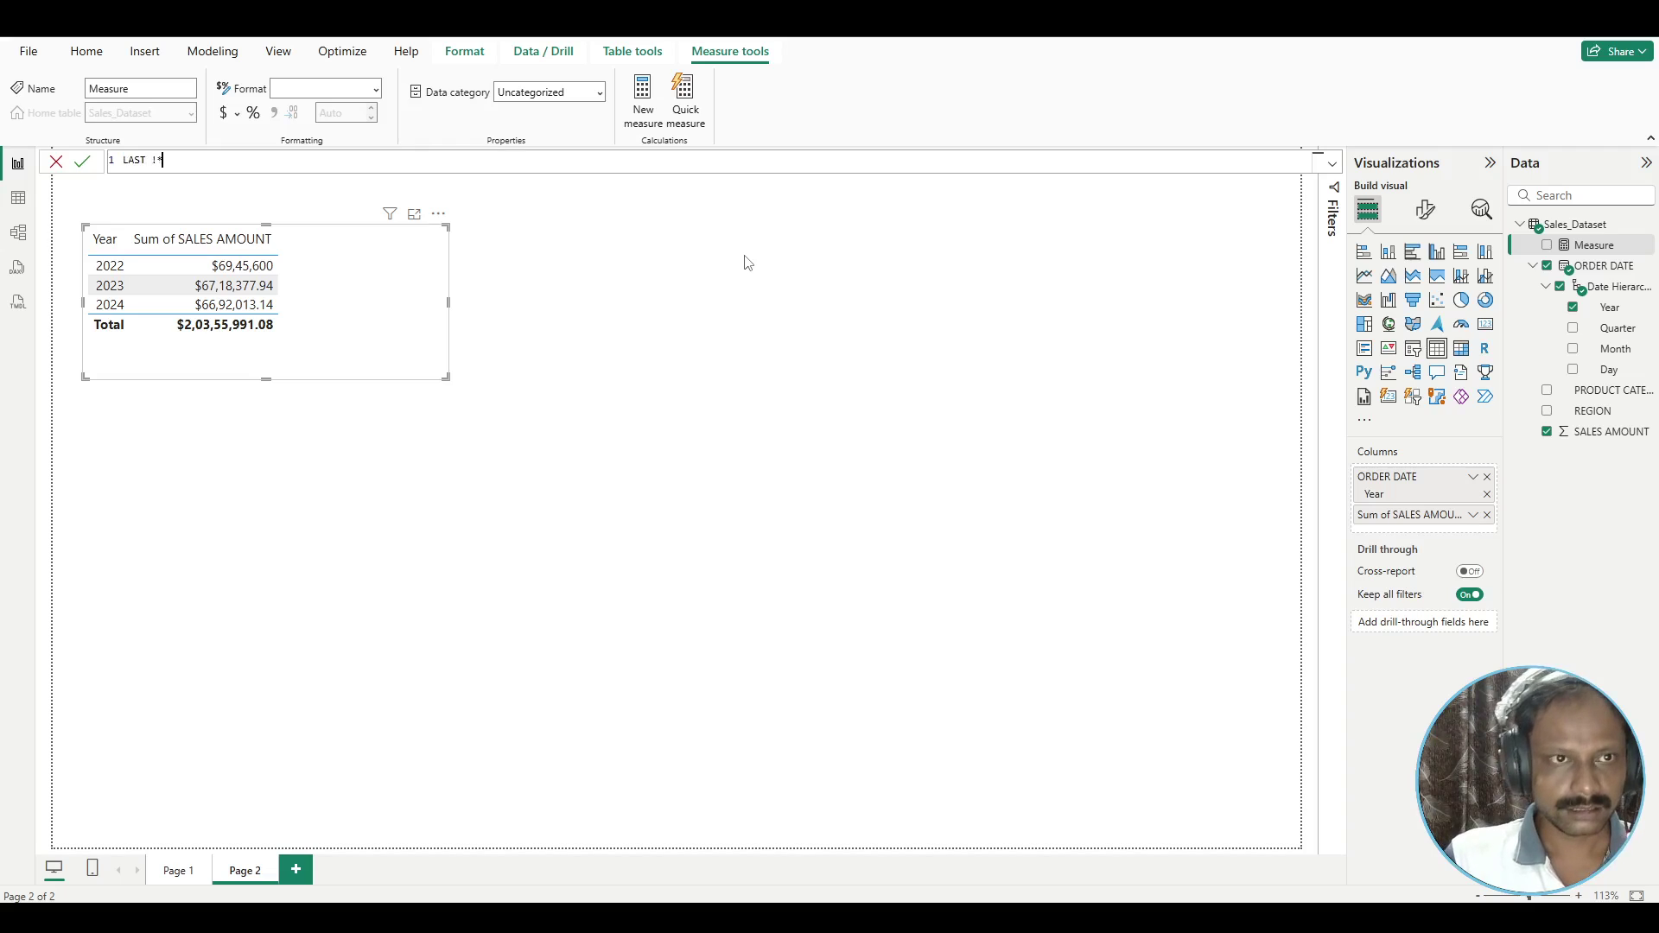
pyautogui.press('BackSpace')
pyautogui.write('1')
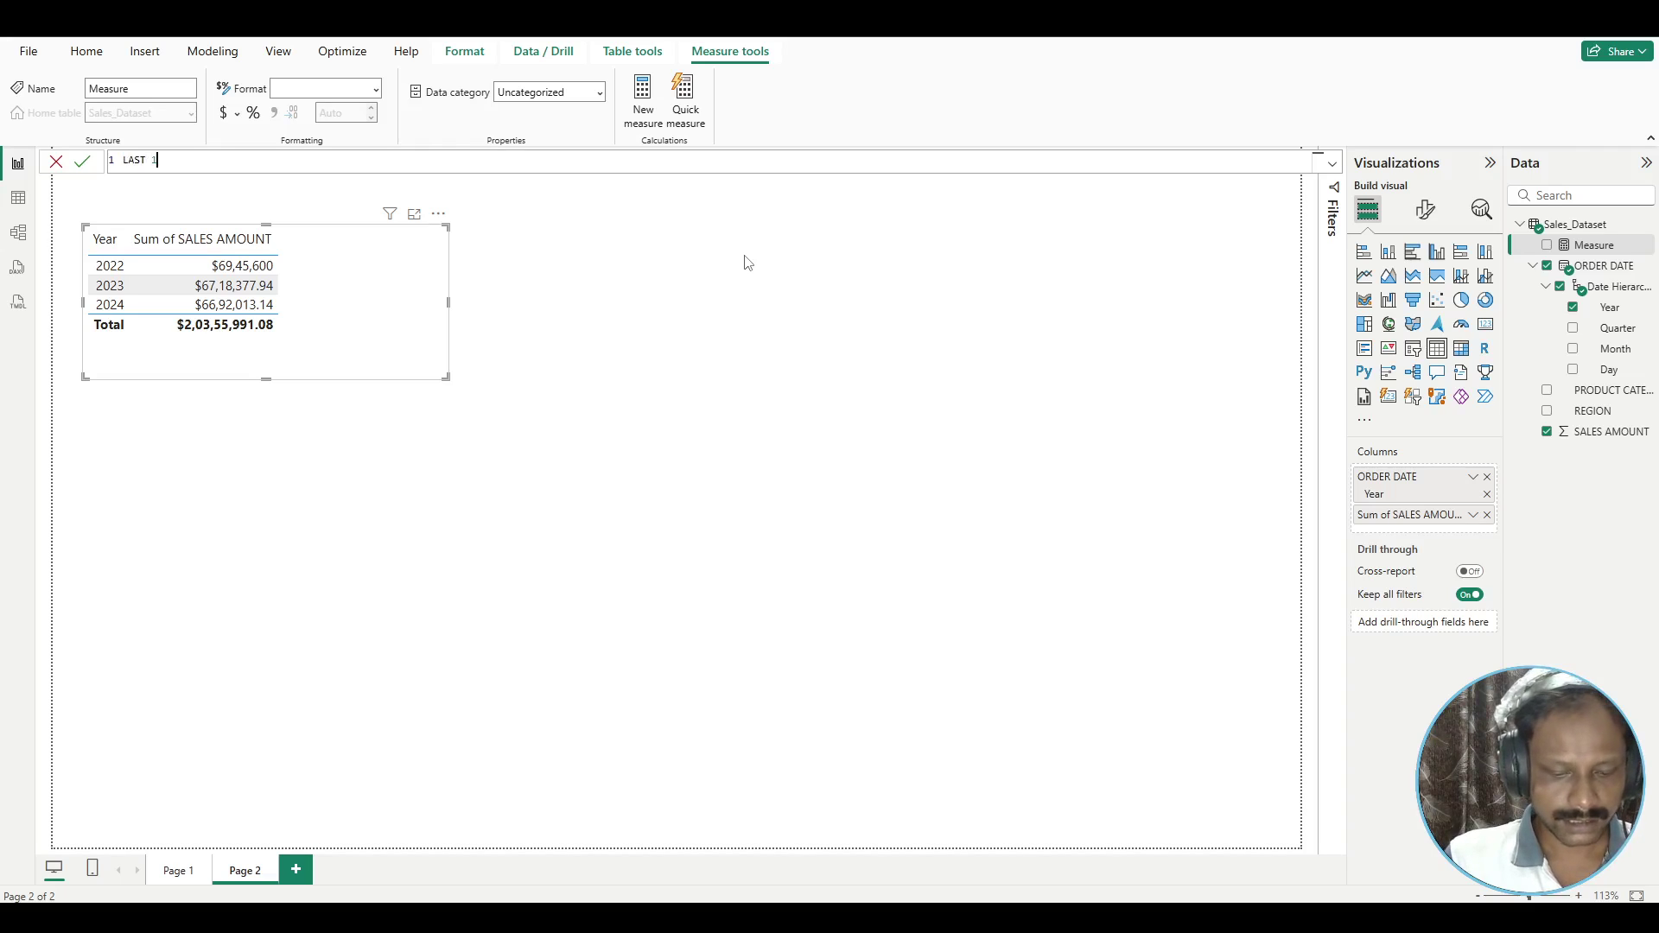
pyautogui.write('8 M')
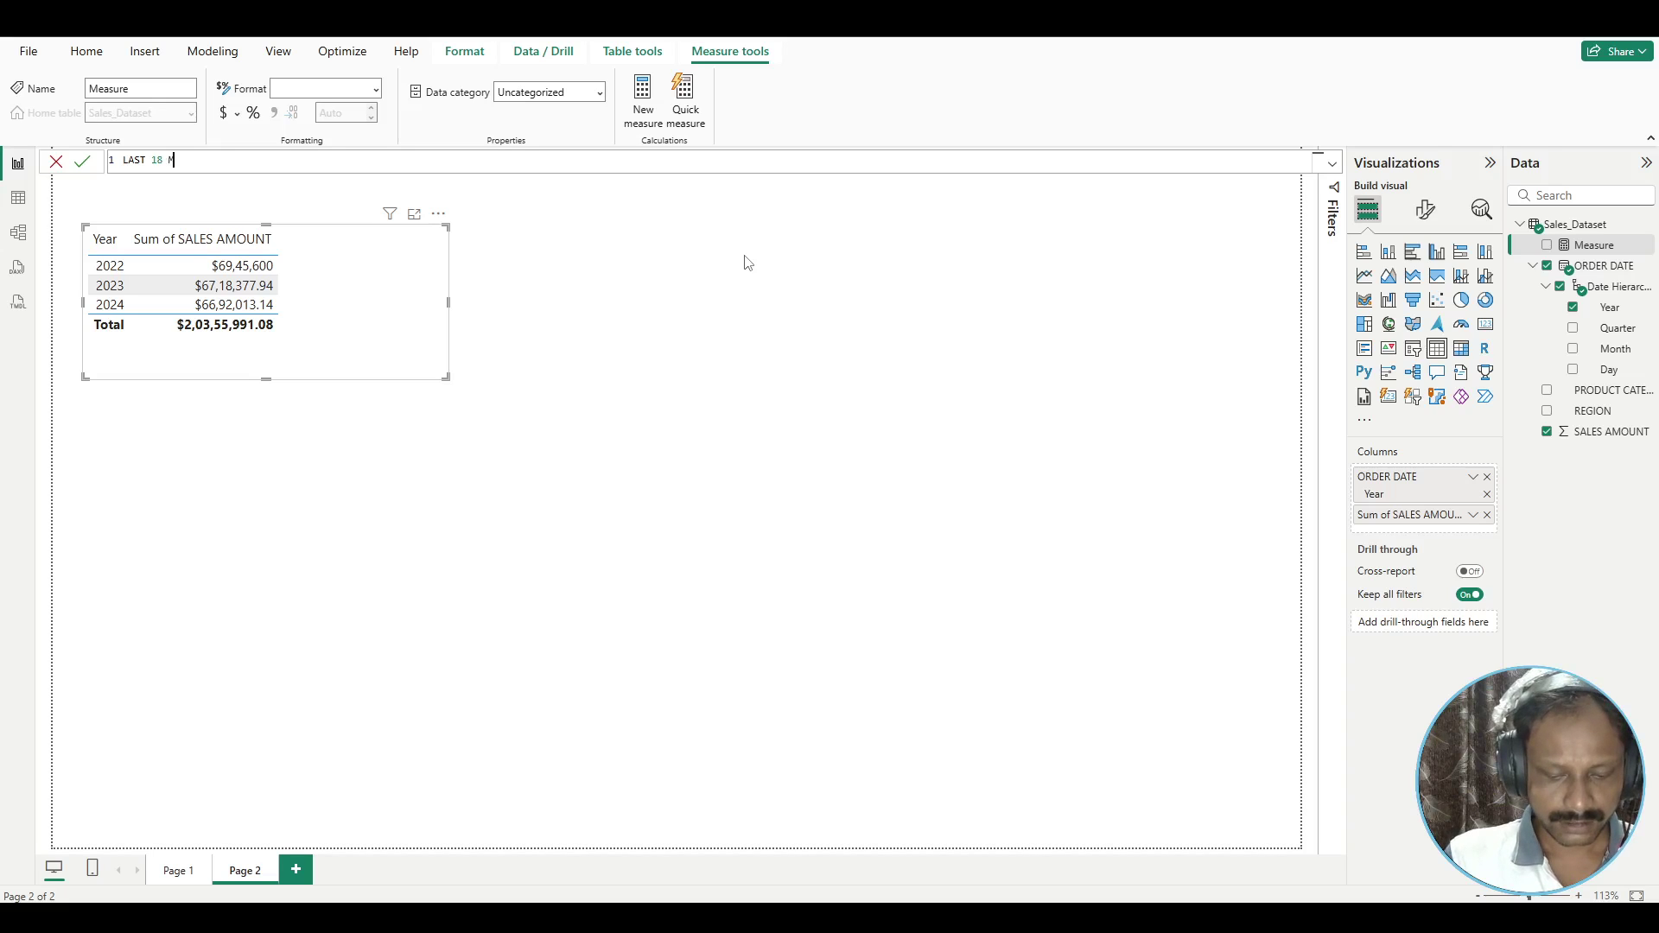
pyautogui.write('ONTHS S')
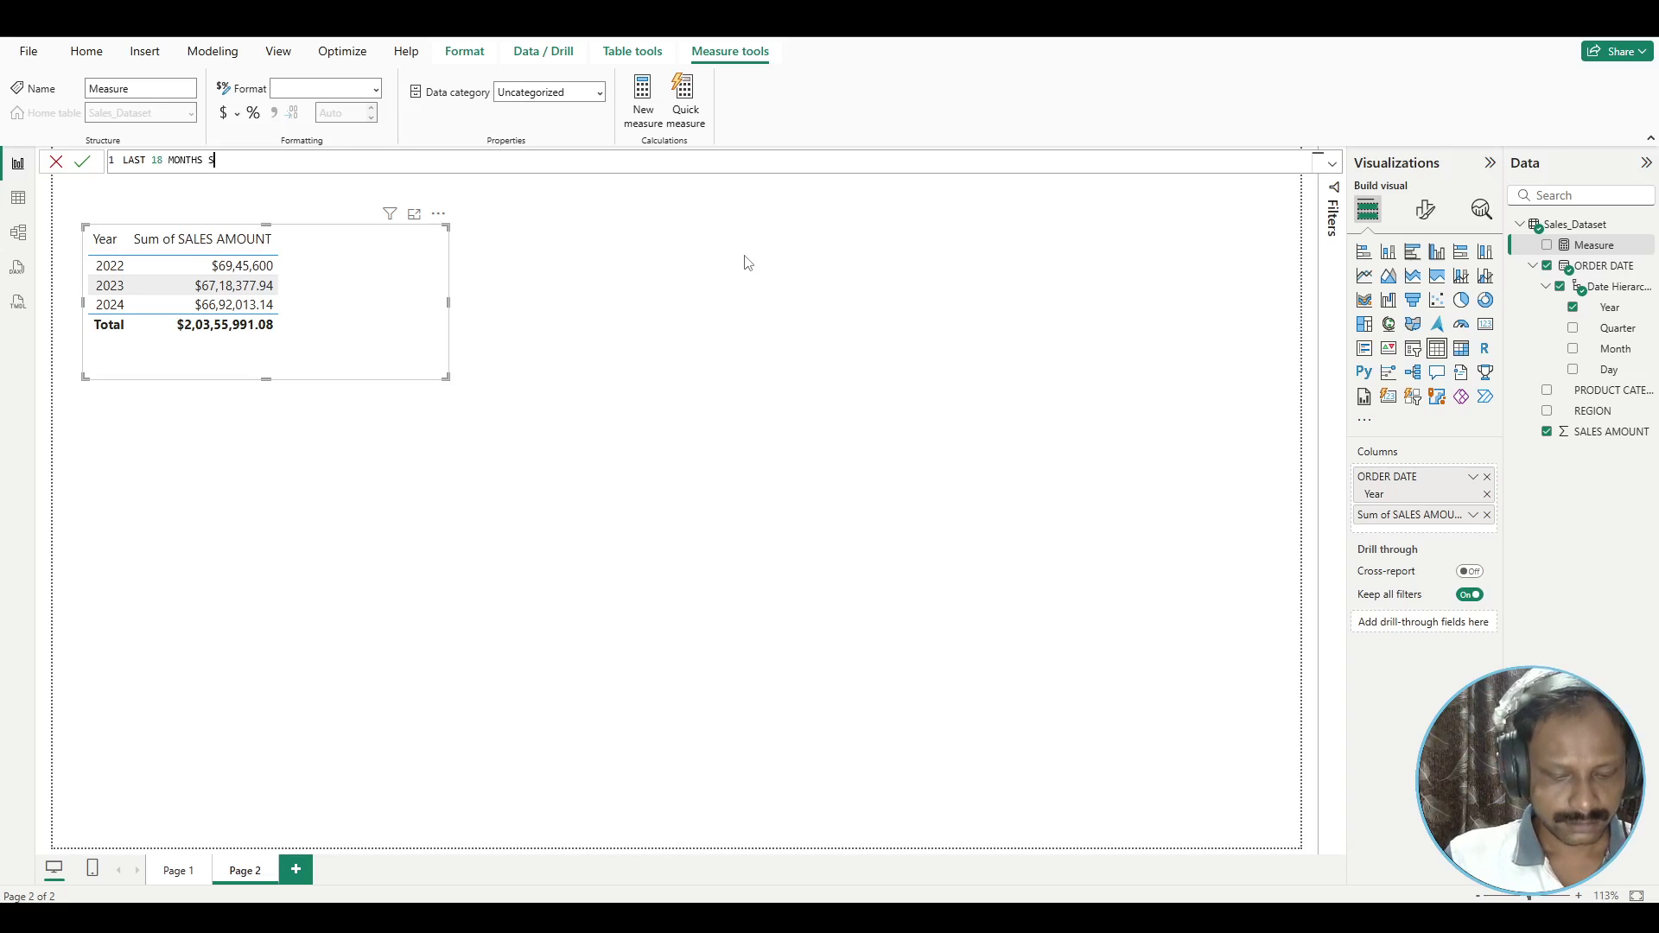
pyautogui.write('AL')
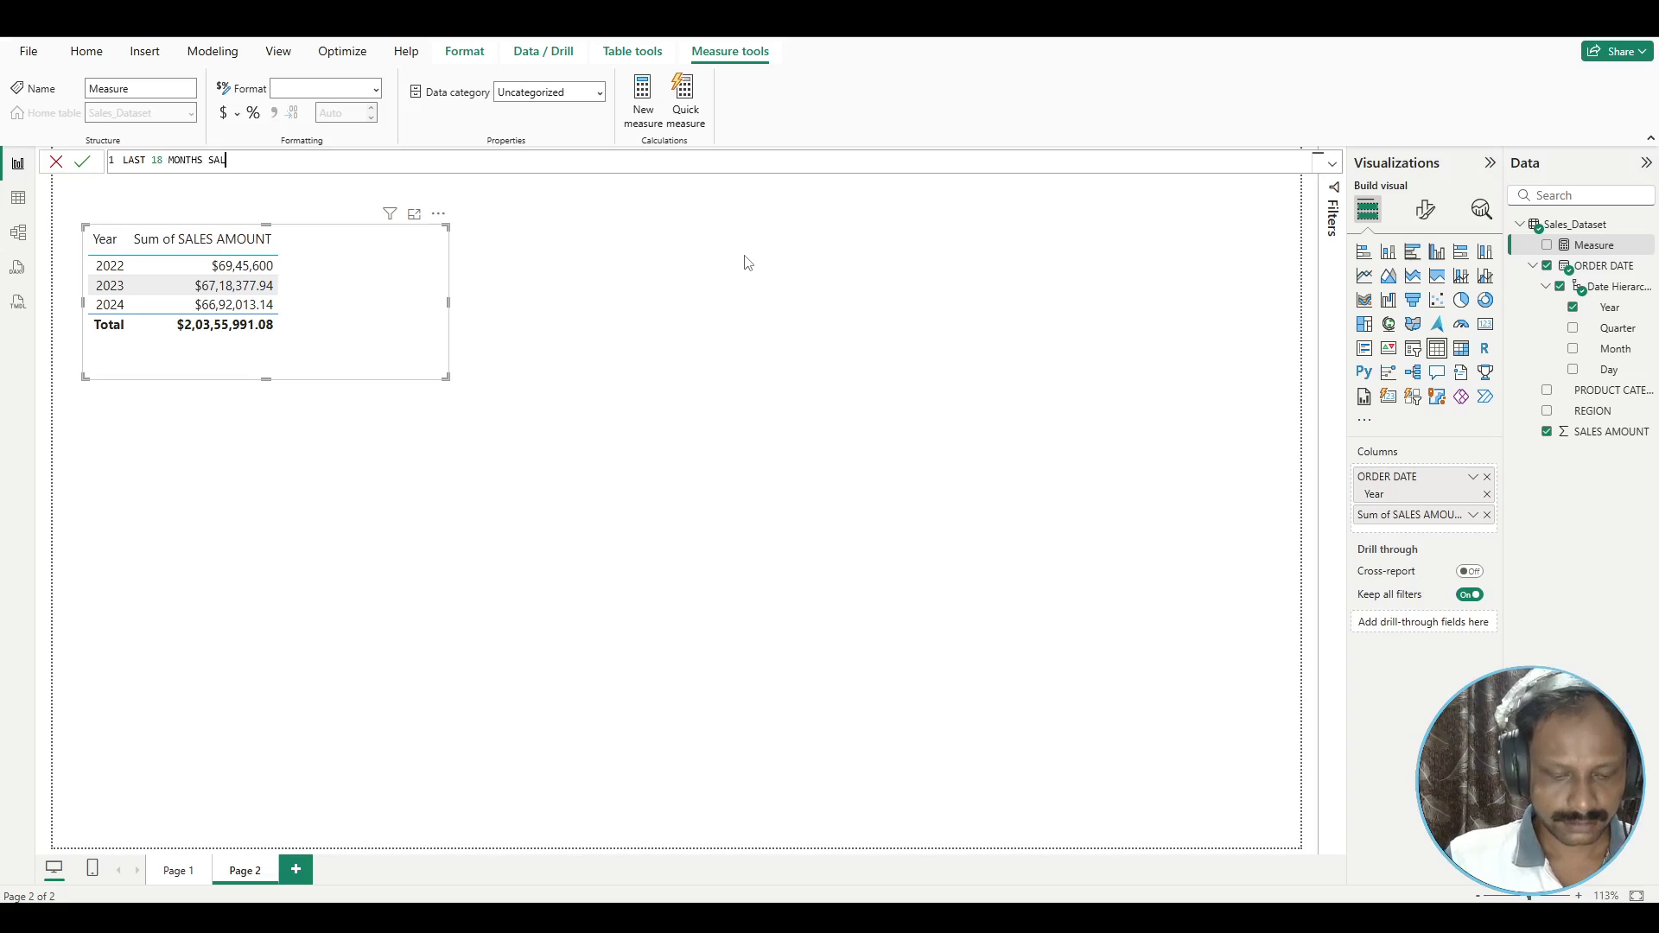
pyautogui.write('ES =')
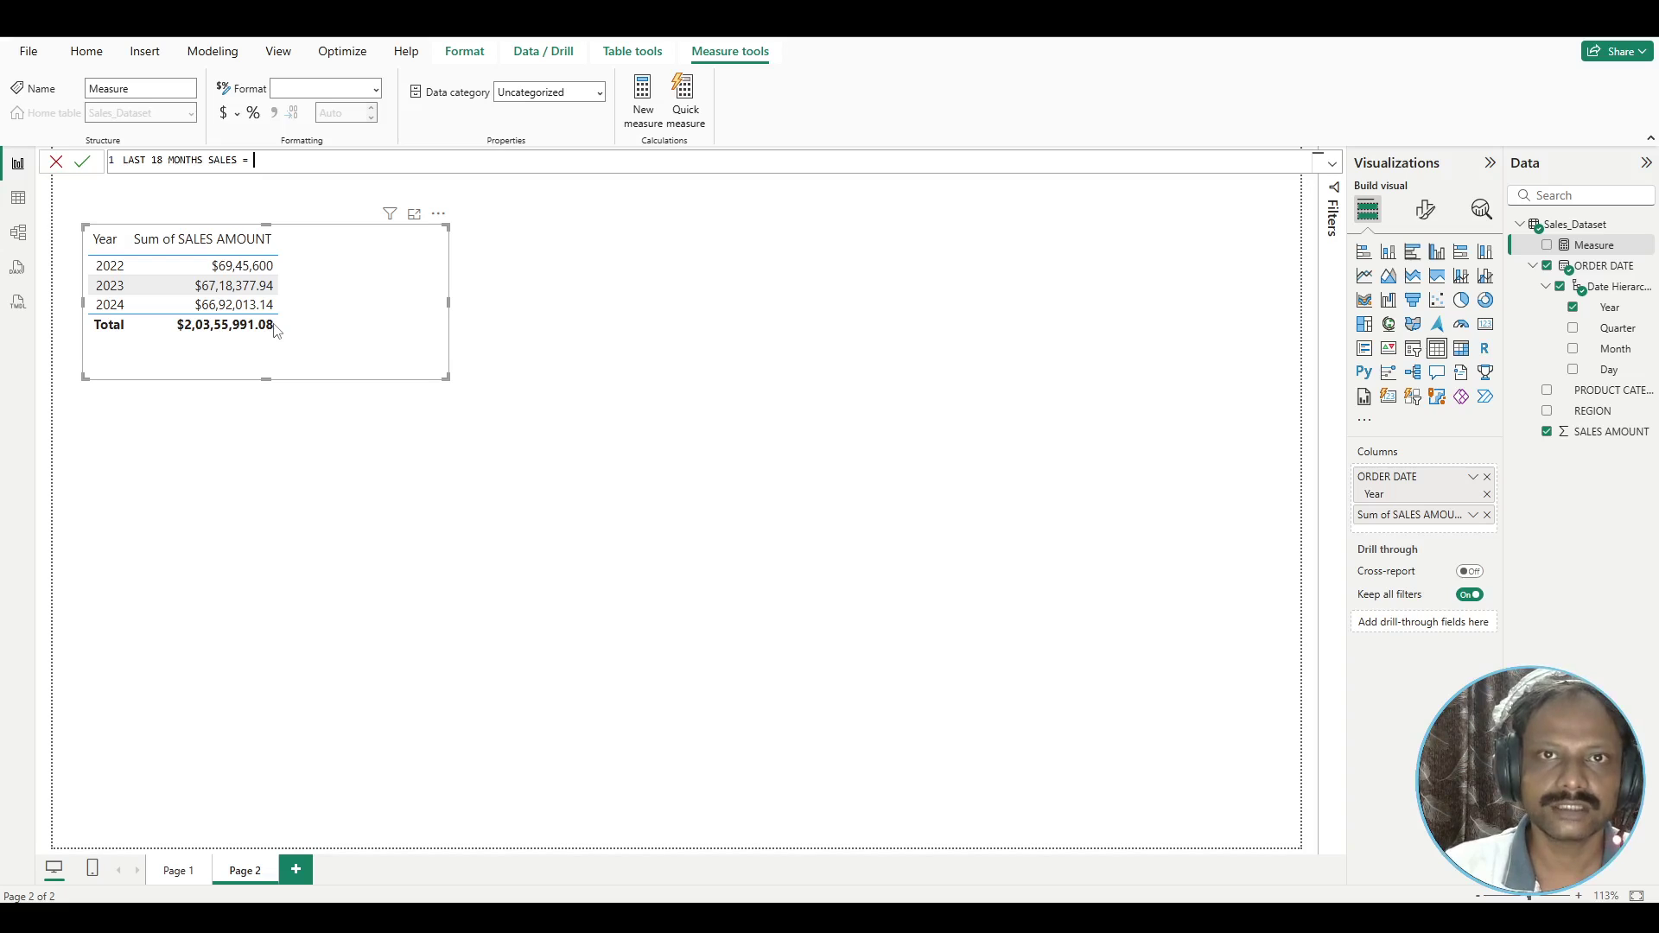
# - Begin the measure's formula with CALCULATE and SUM(Sales_Dataset[SALES AMOUNT]) as its expression
pyautogui.write('CAL')
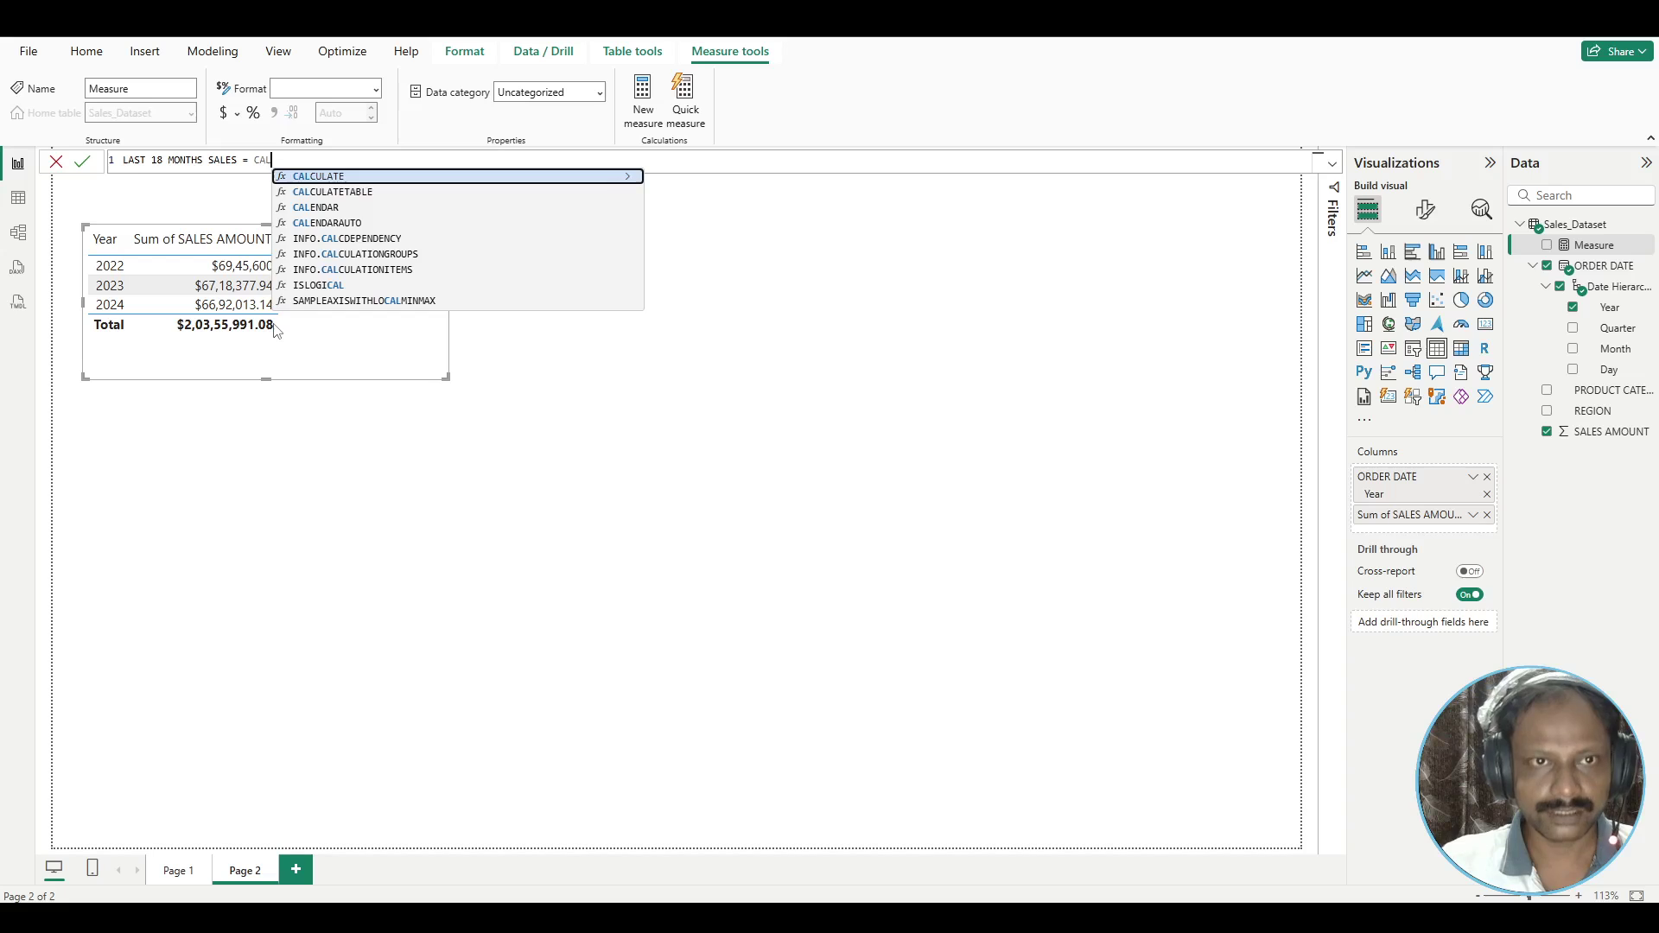
pyautogui.press('Tab')
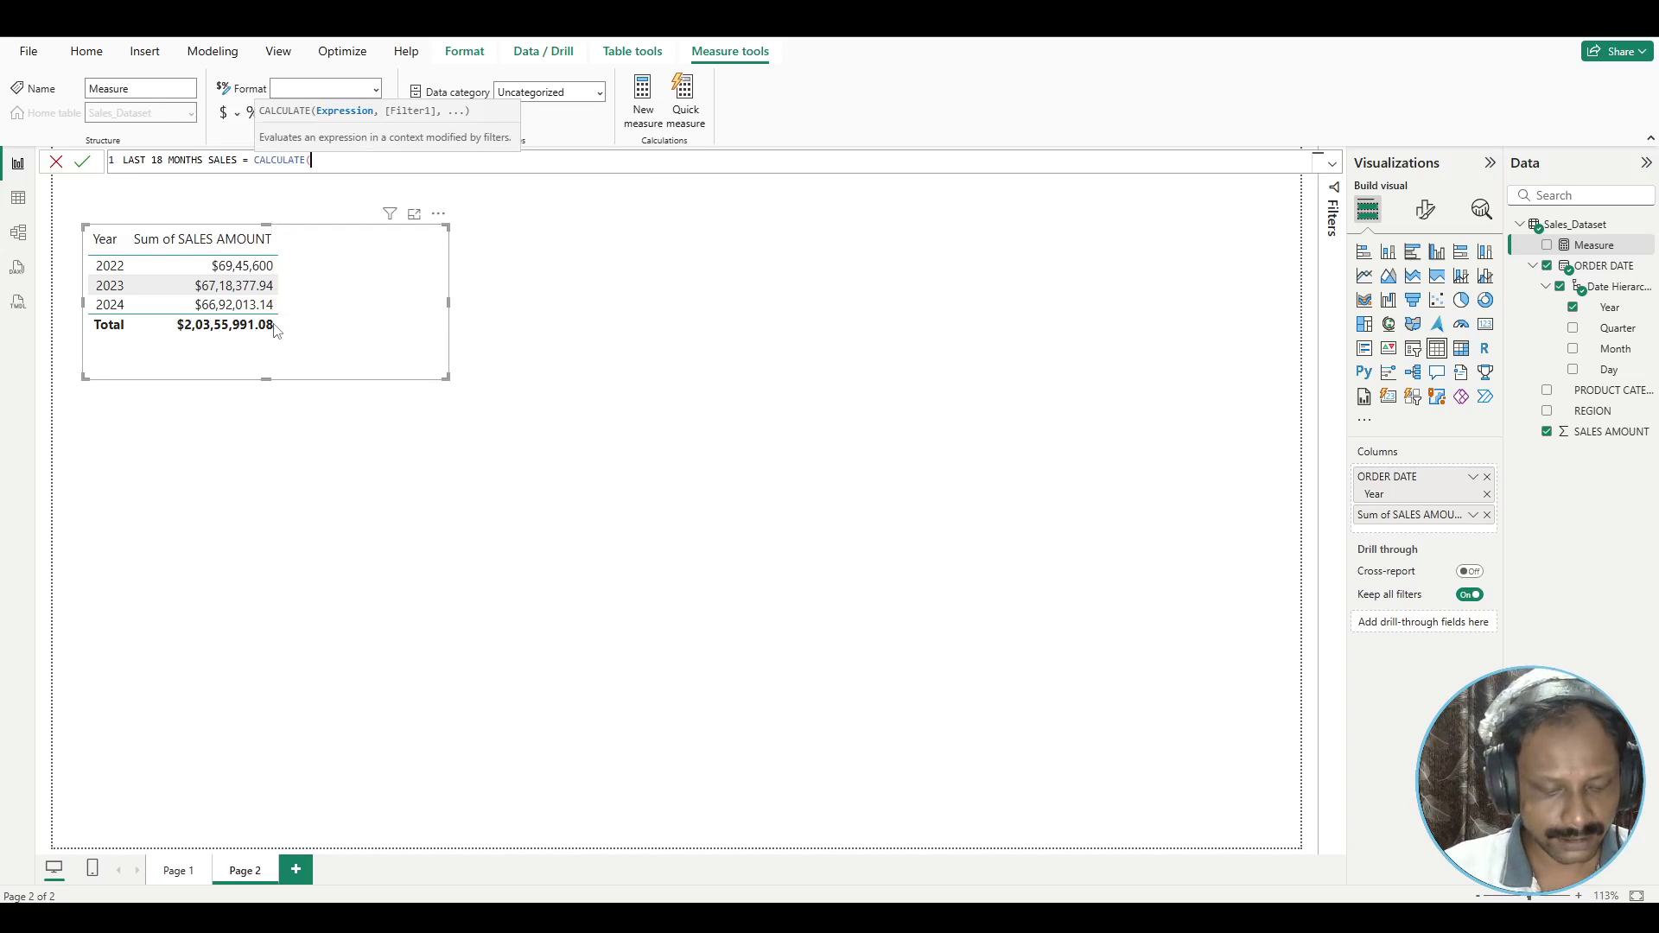
pyautogui.write('SUM')
pyautogui.press('Tab')
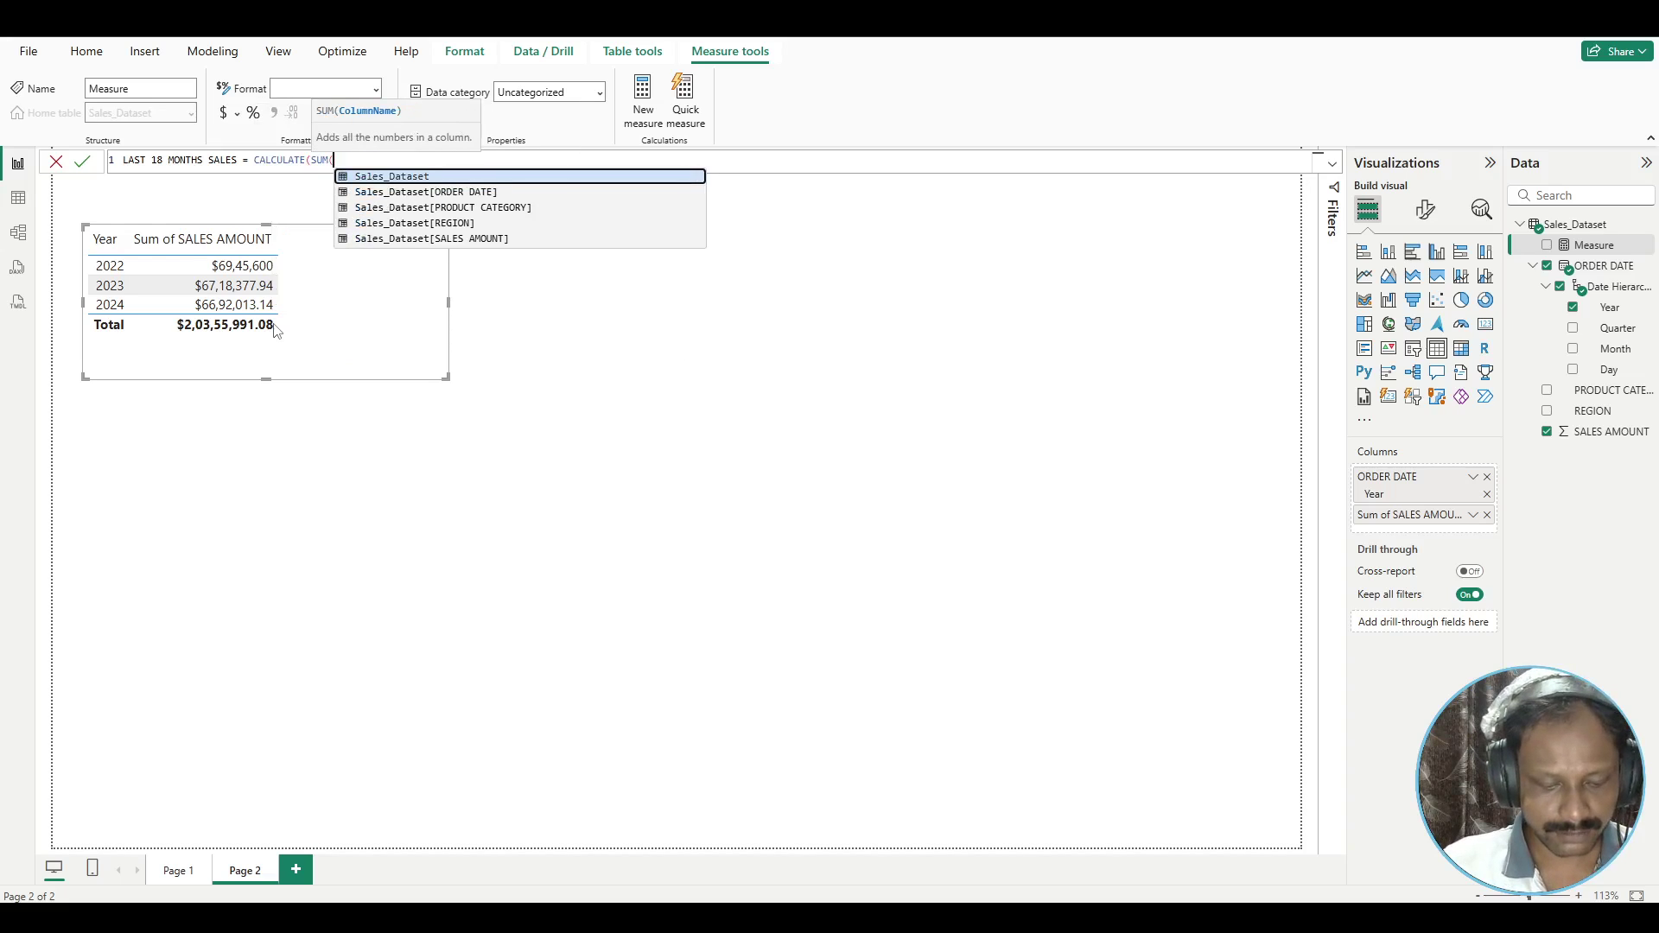
pyautogui.write('sale')
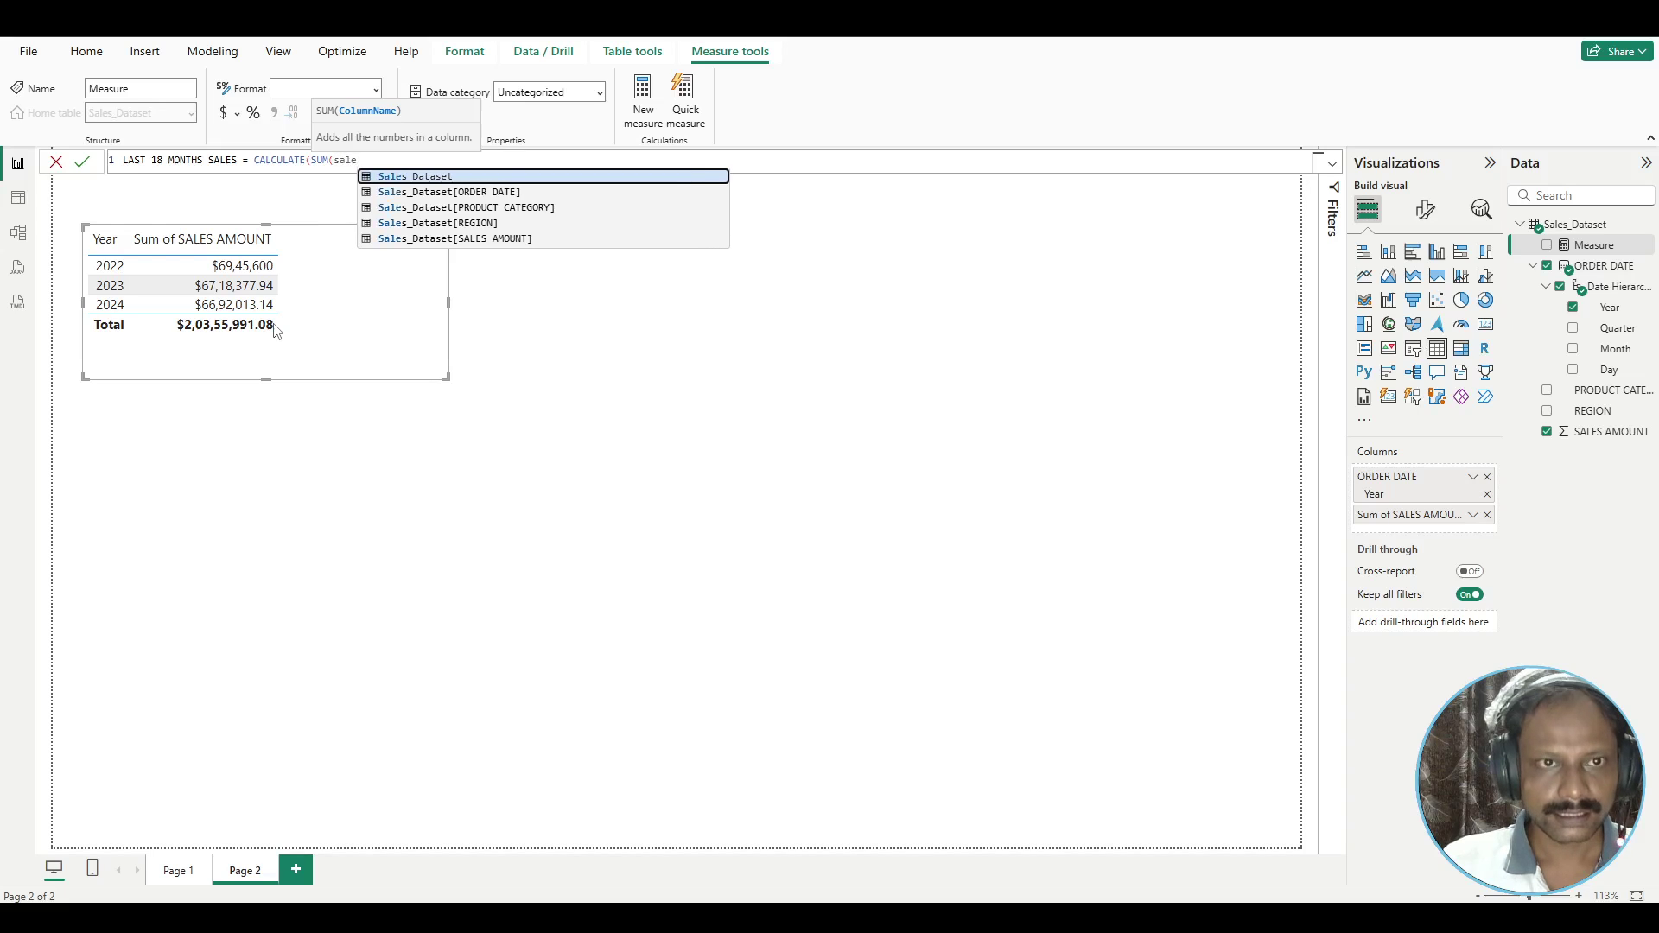
pyautogui.press('Down')
pyautogui.press('Down')
pyautogui.press('Down')
pyautogui.press('Down')
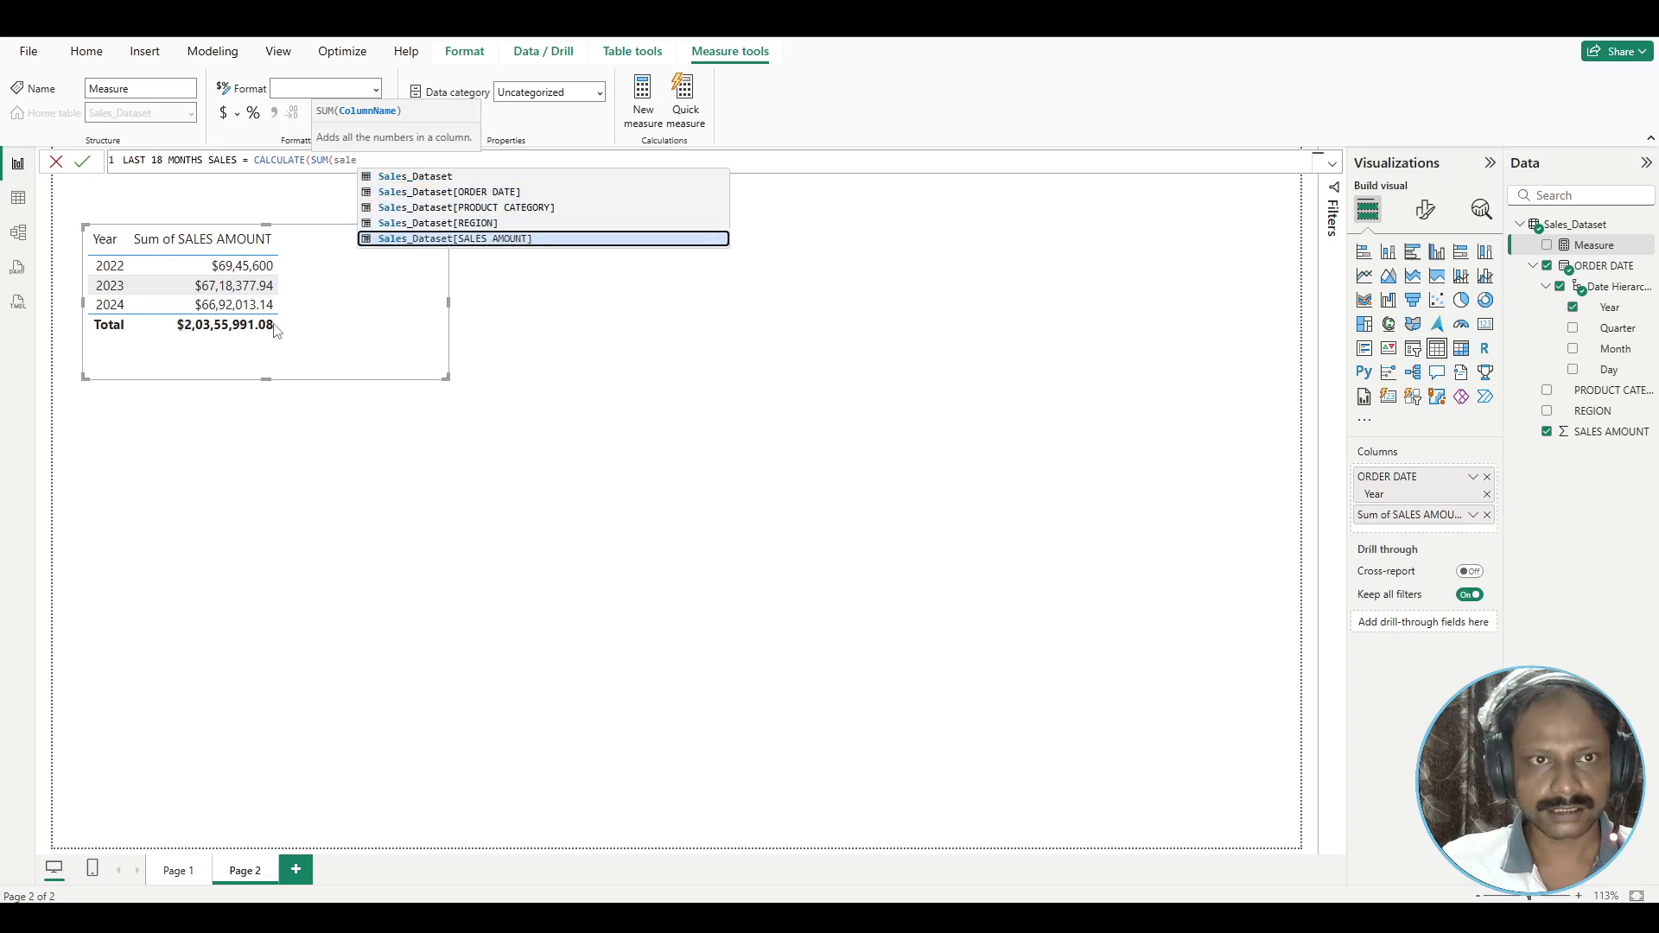
pyautogui.press('Tab')
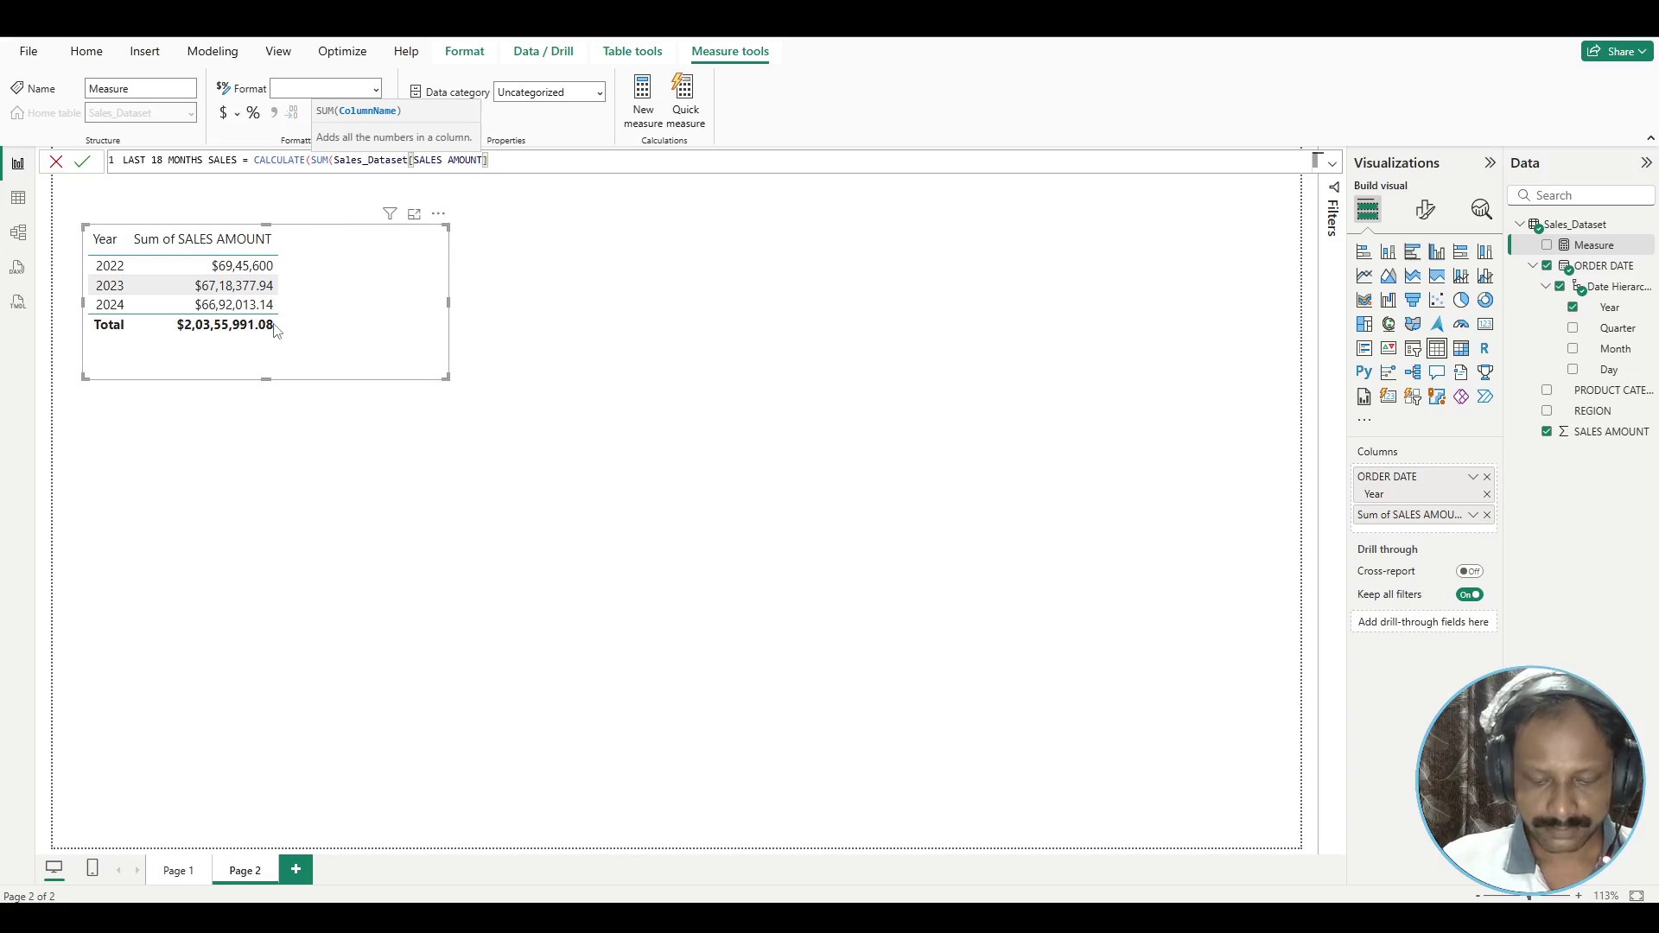
pyautogui.write(')')
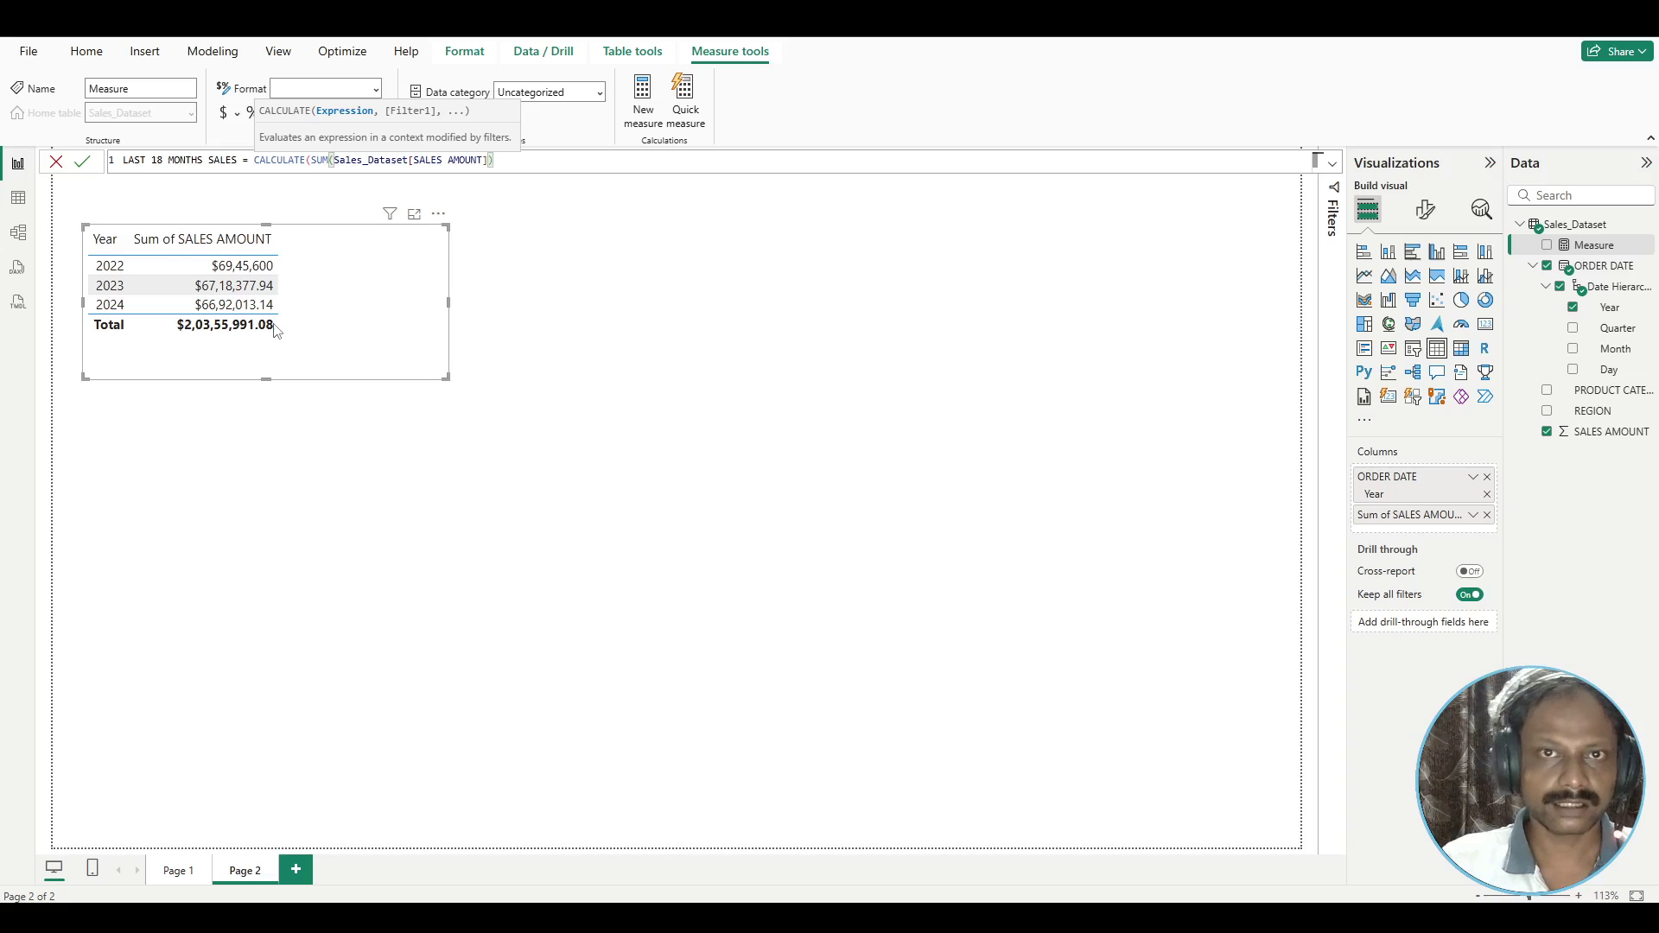
# - Add a DATESINPERIOD filter to the CALCULATE formula with Sales_Dataset[ORDER DATE] as its dates column
pyautogui.write(',')
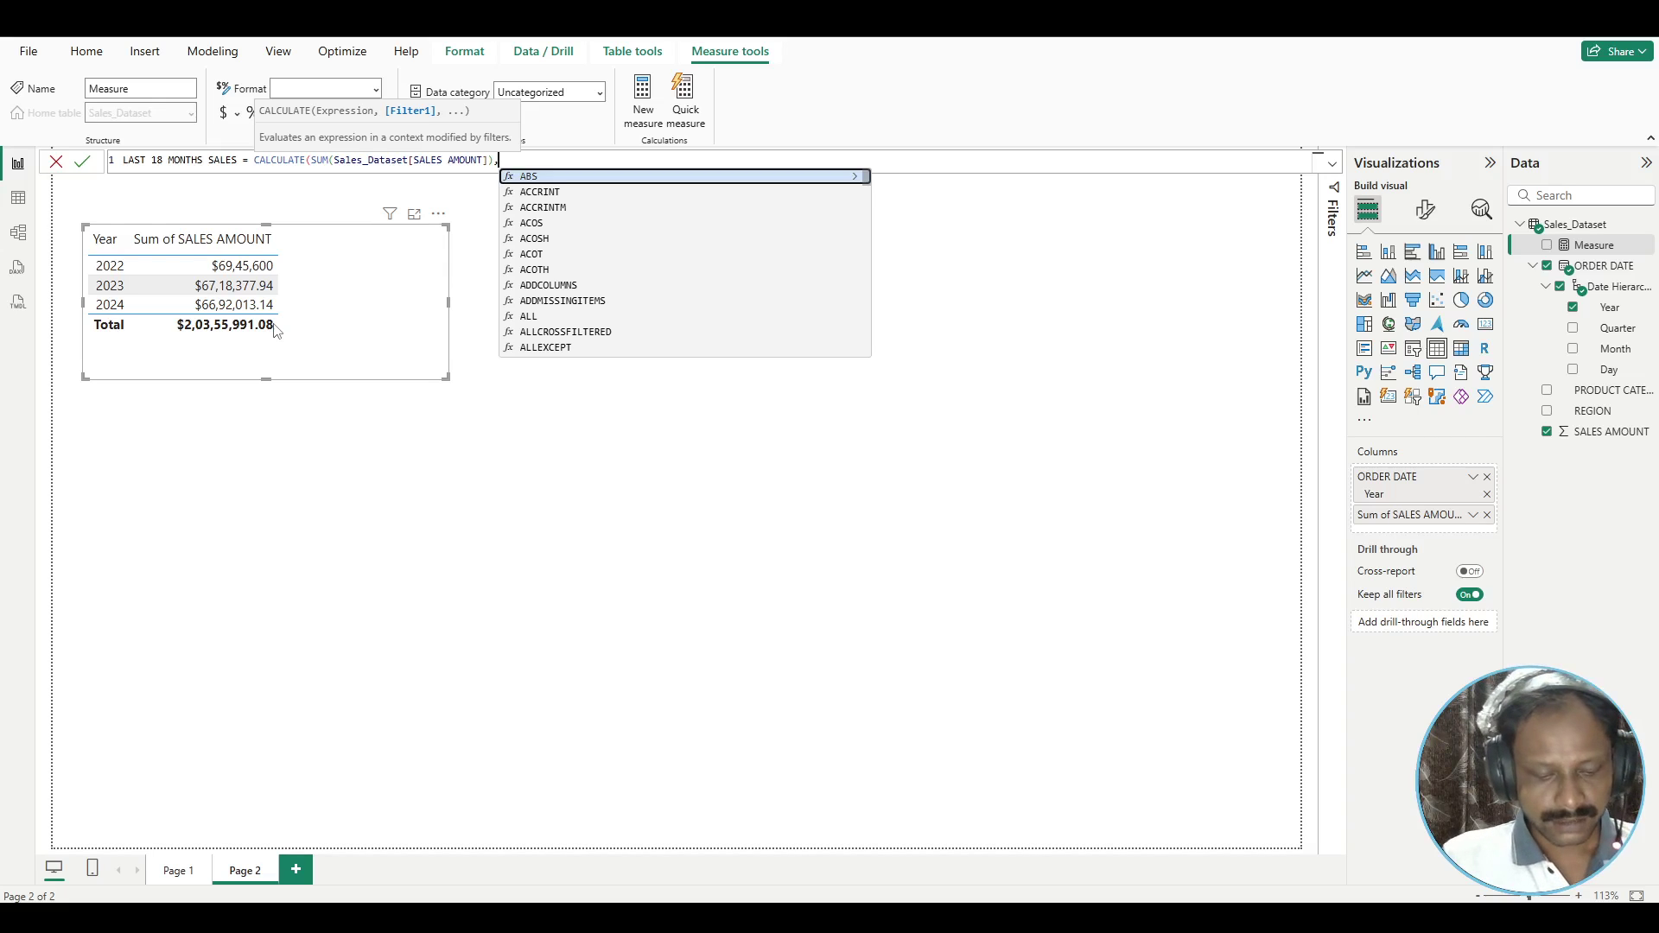
pyautogui.write('date')
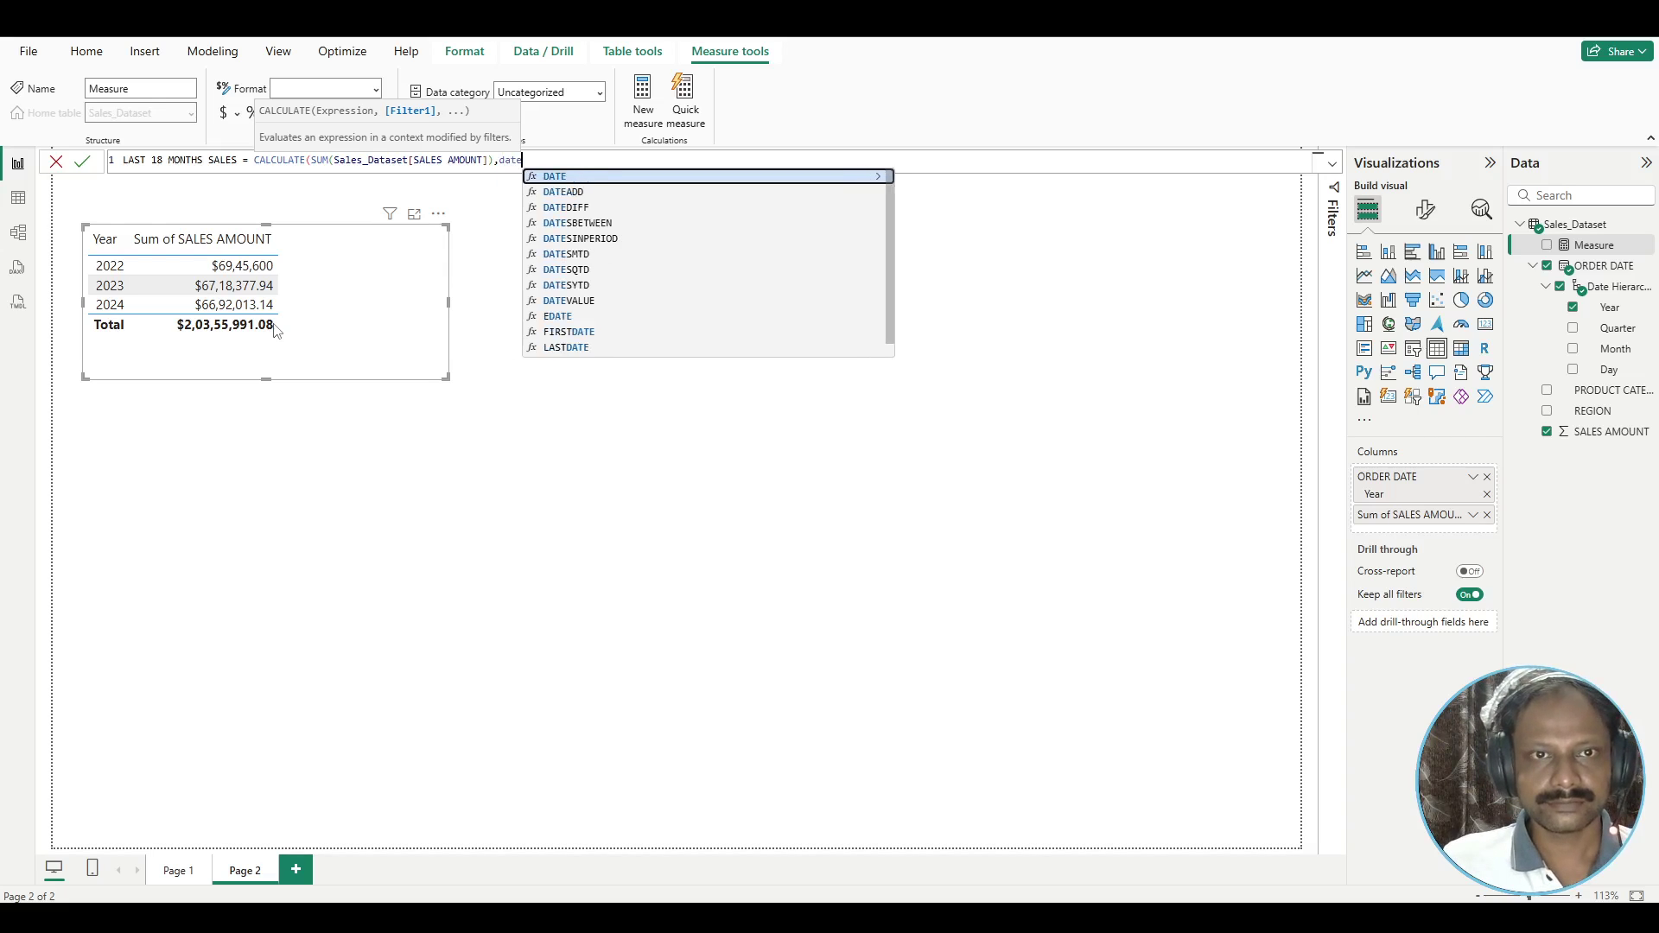
pyautogui.press('Down')
pyautogui.press('Down')
pyautogui.press('Down')
pyautogui.press('Down')
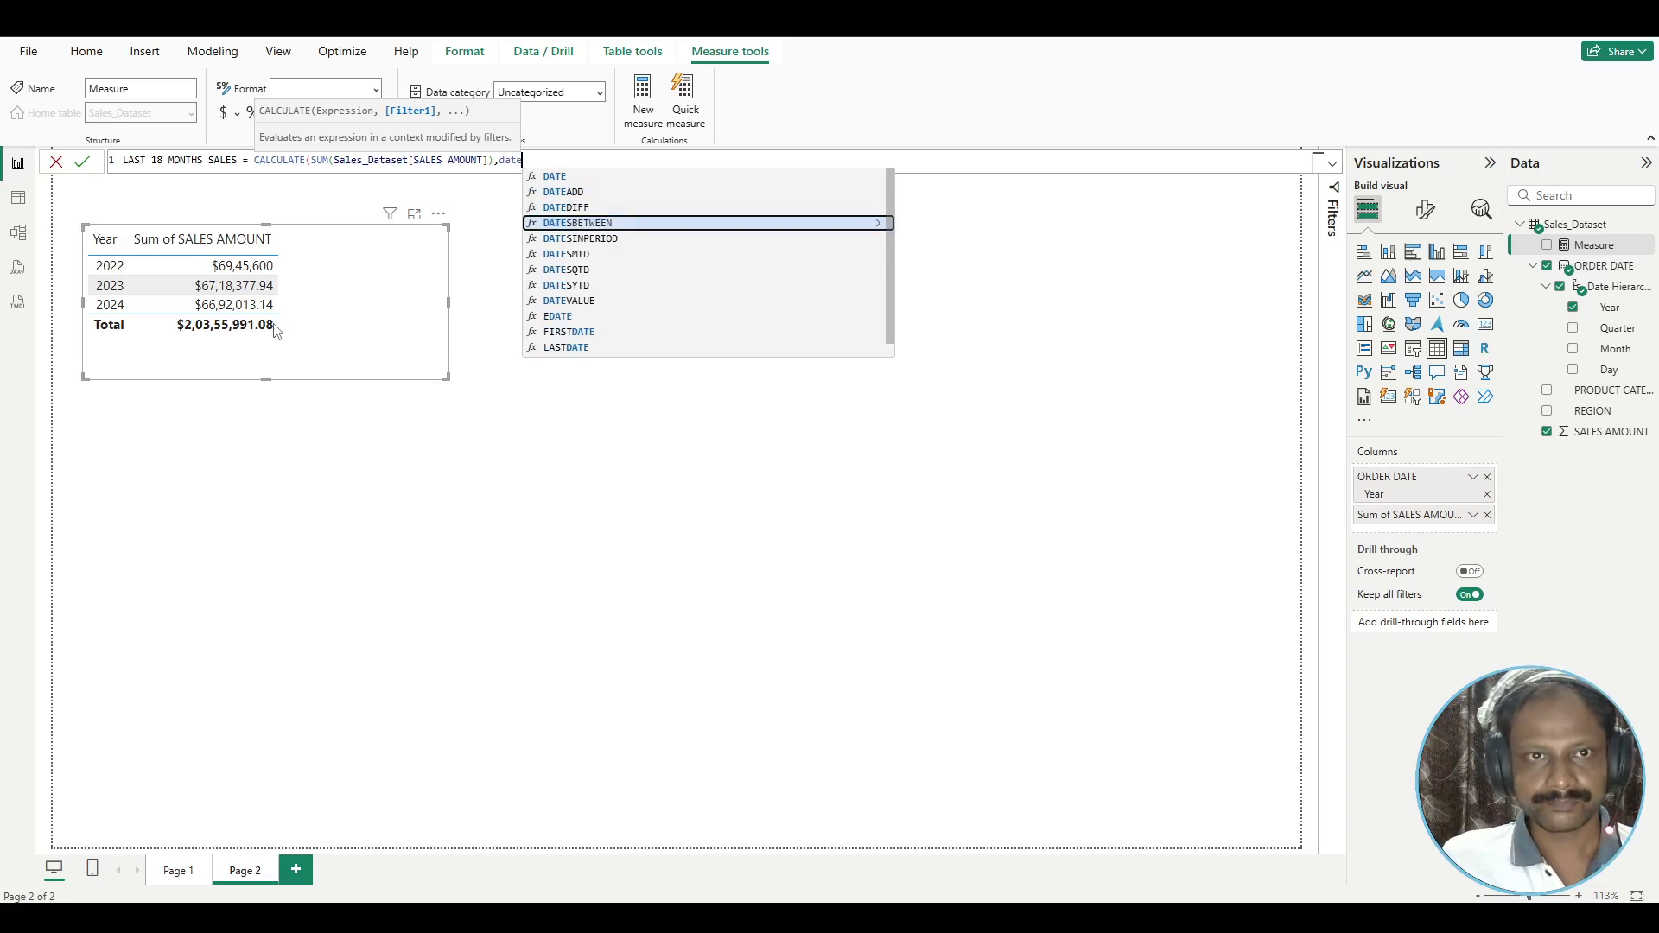
pyautogui.press('Tab')
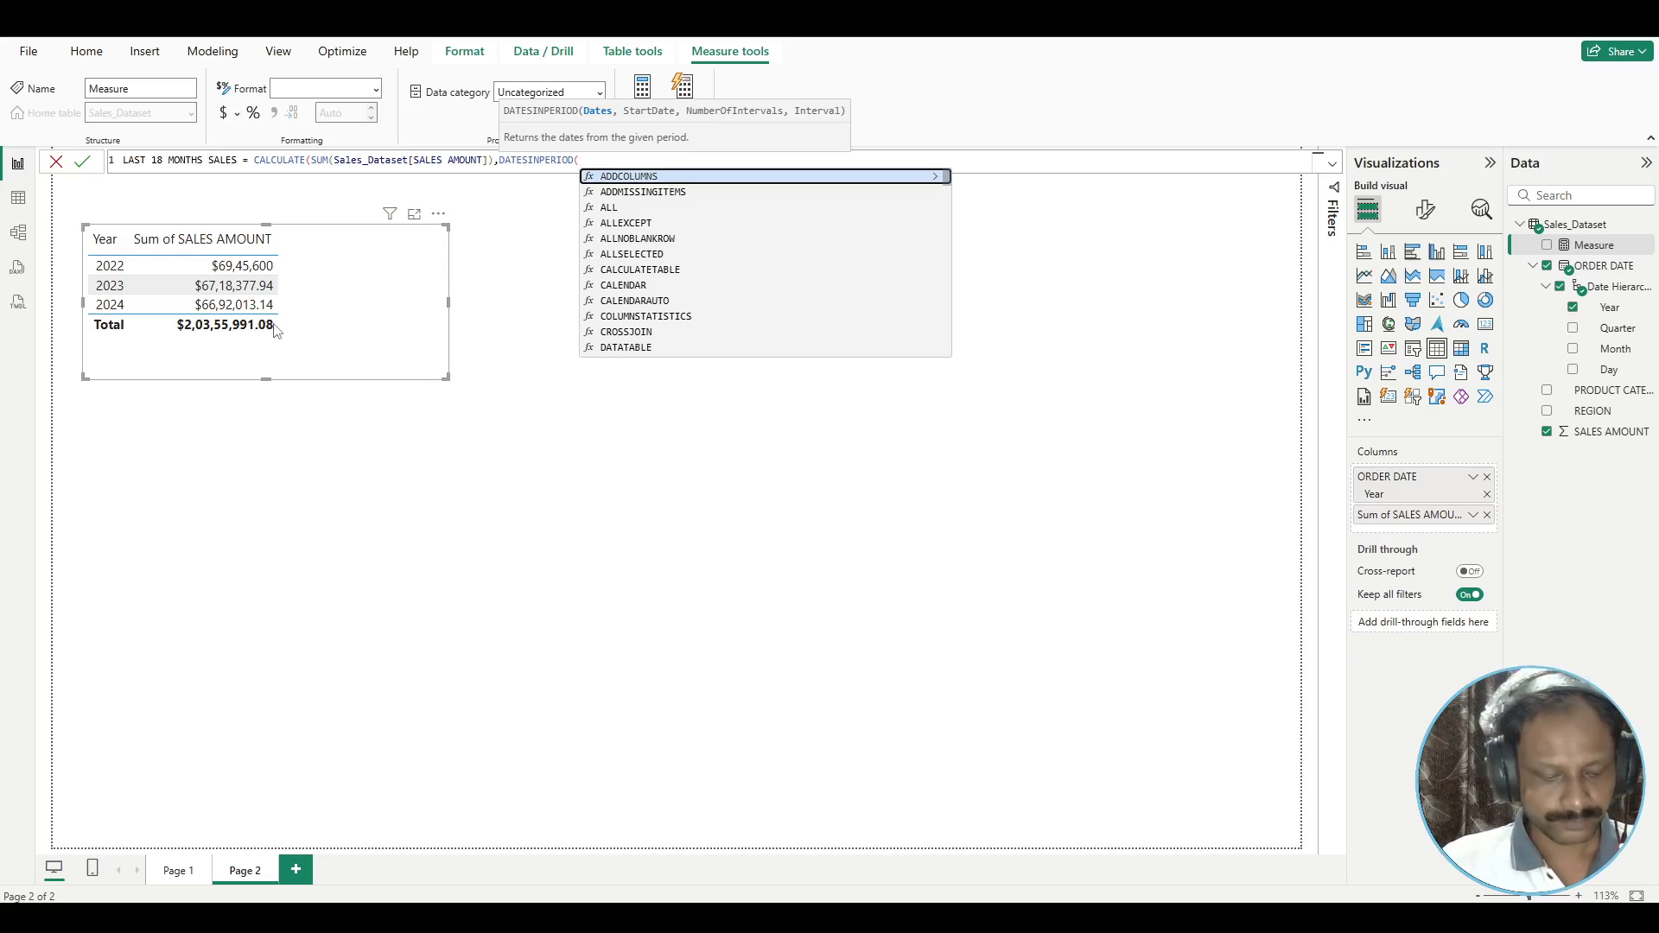
pyautogui.write('or')
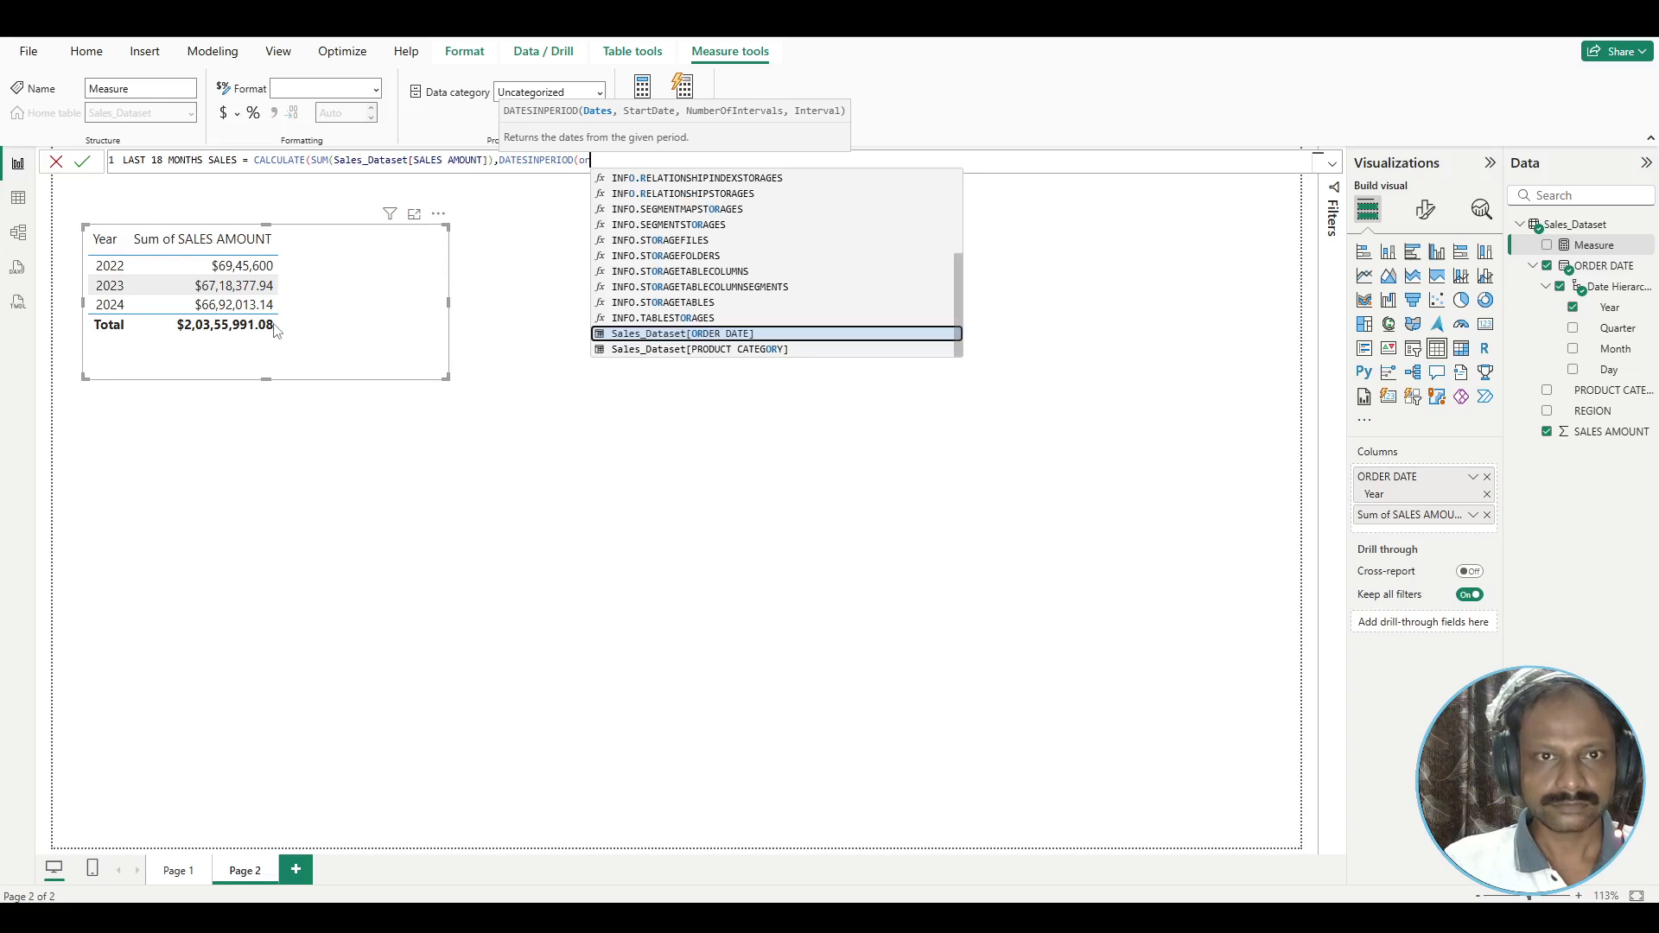
pyautogui.press('Tab')
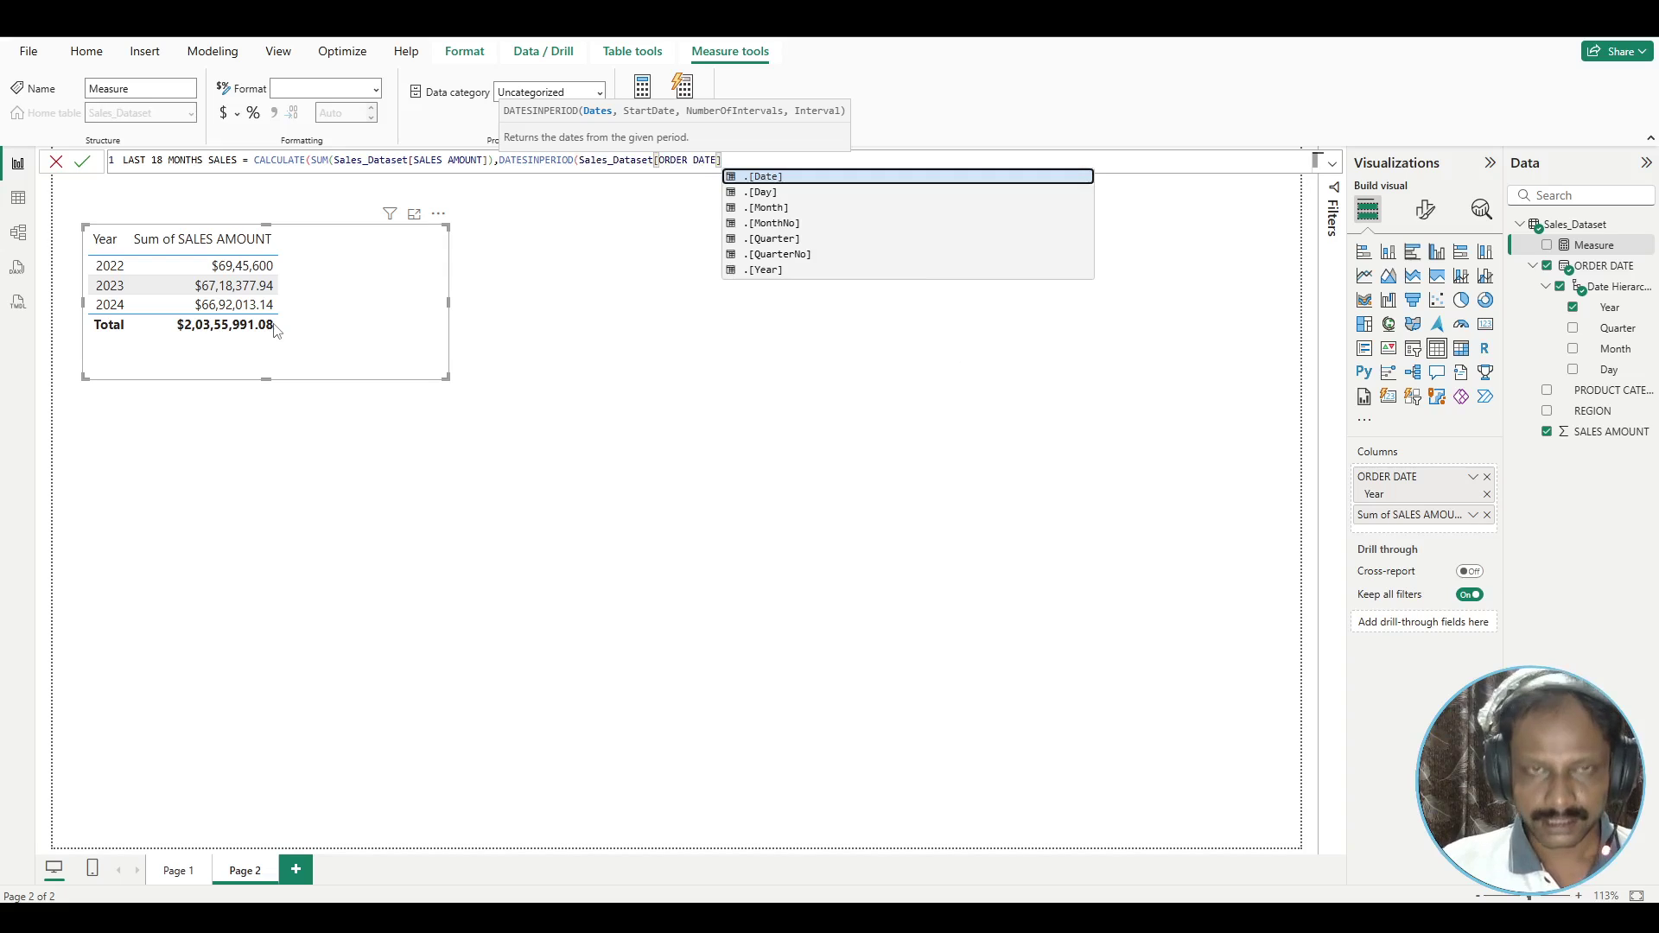
# - Supply MAX(Sales_Dataset[ORDER DATE]) as the start date argument of DATESINPERIOD
pyautogui.write(',')
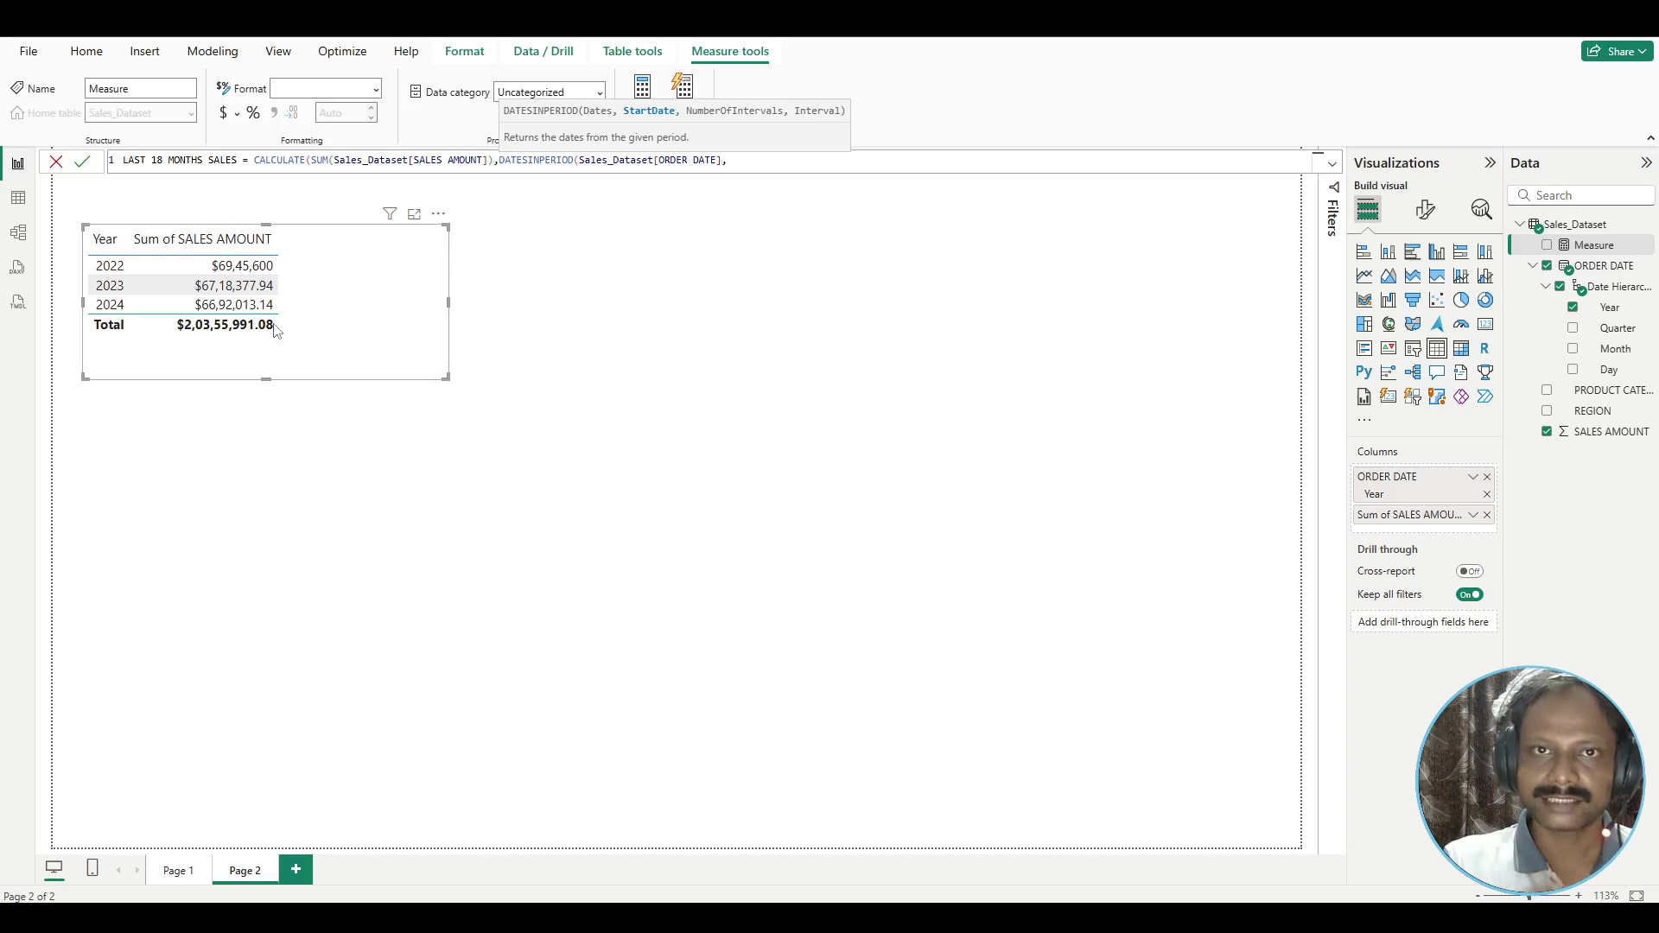
pyautogui.write('MAX')
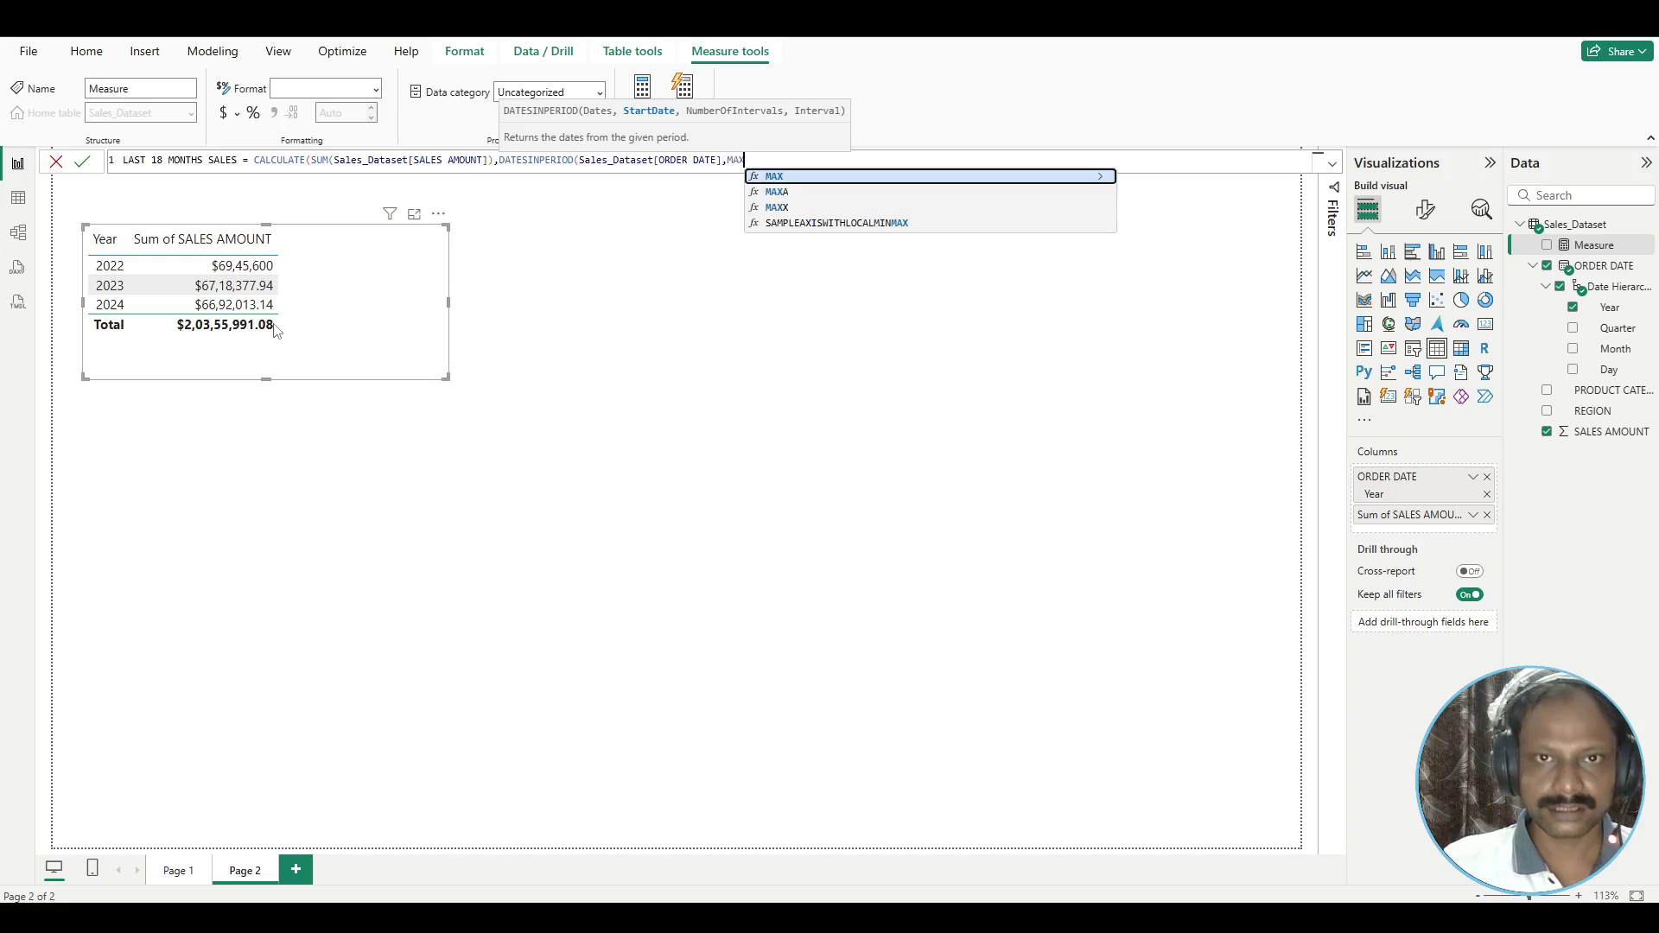
pyautogui.write('(')
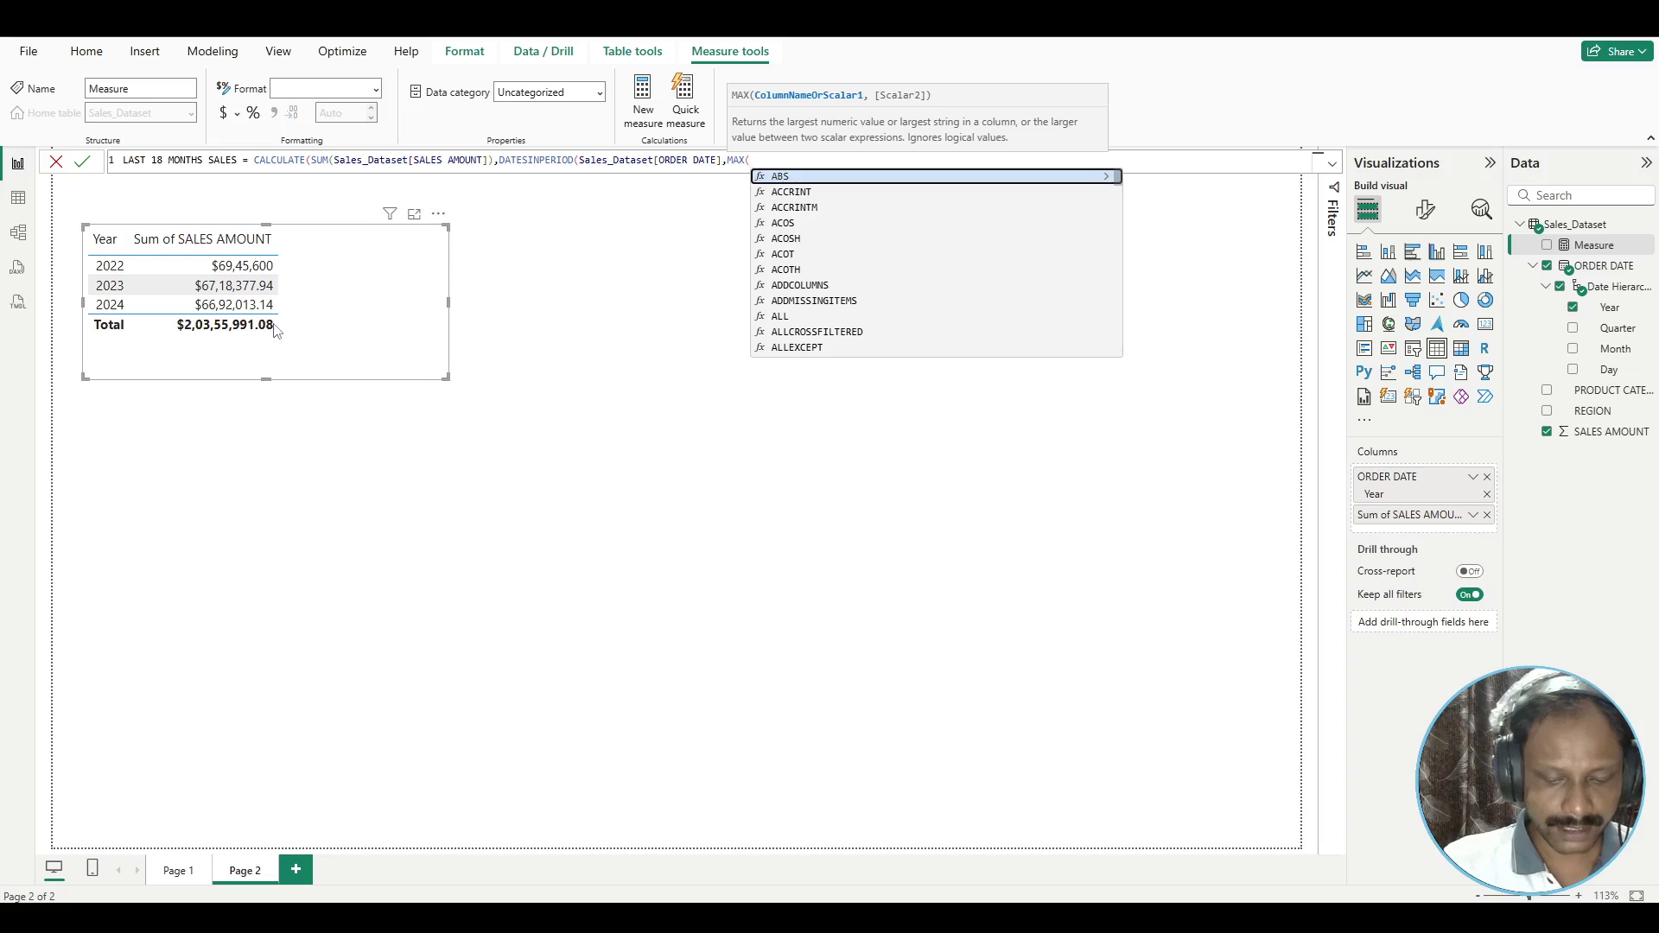
pyautogui.write('order')
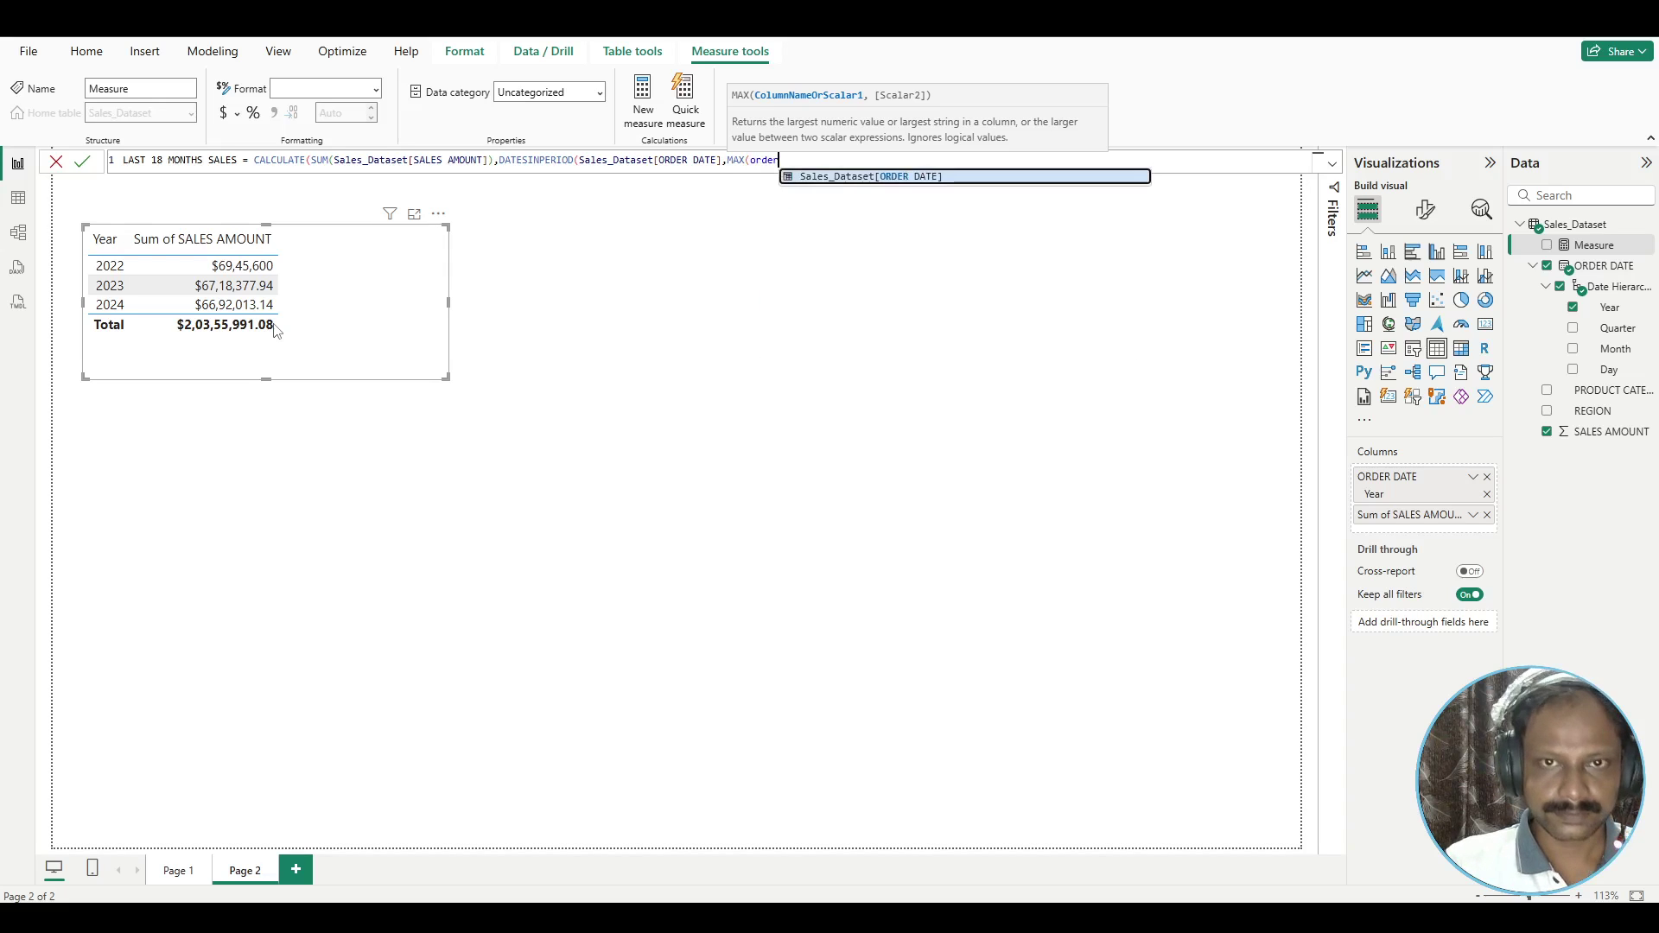
pyautogui.press('Tab')
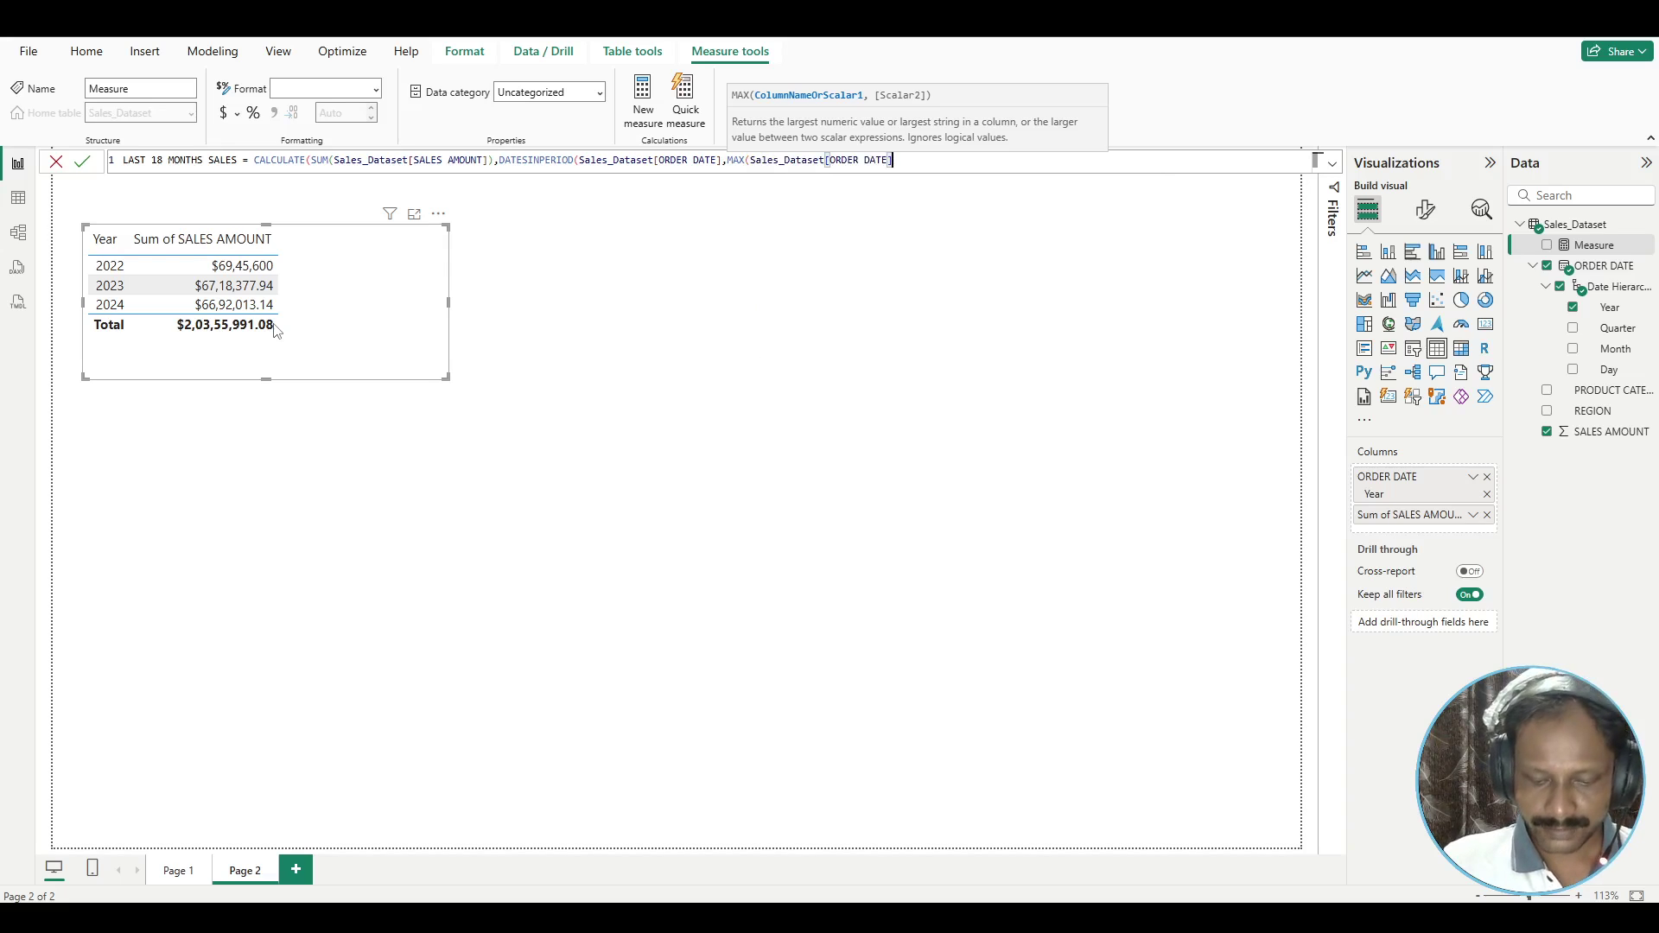
pyautogui.write(')')
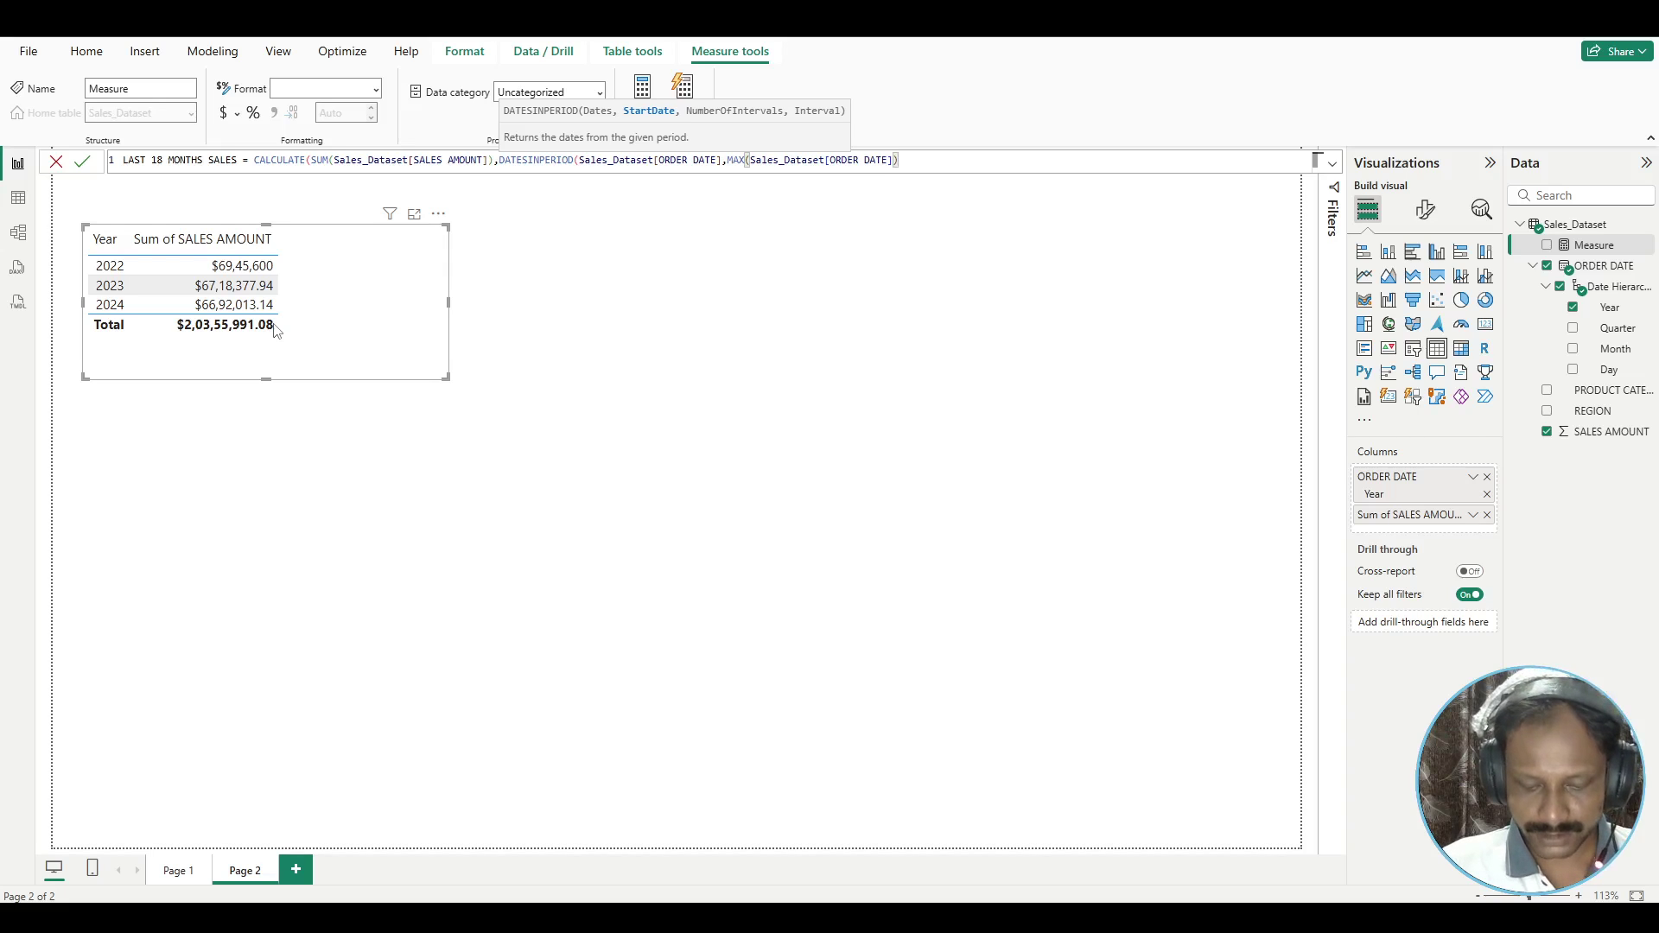
# - Complete DATESINPERIOD with -18 as the number of intervals and MONTH as the interval, closing the CALCULATE formula
pyautogui.write(',')
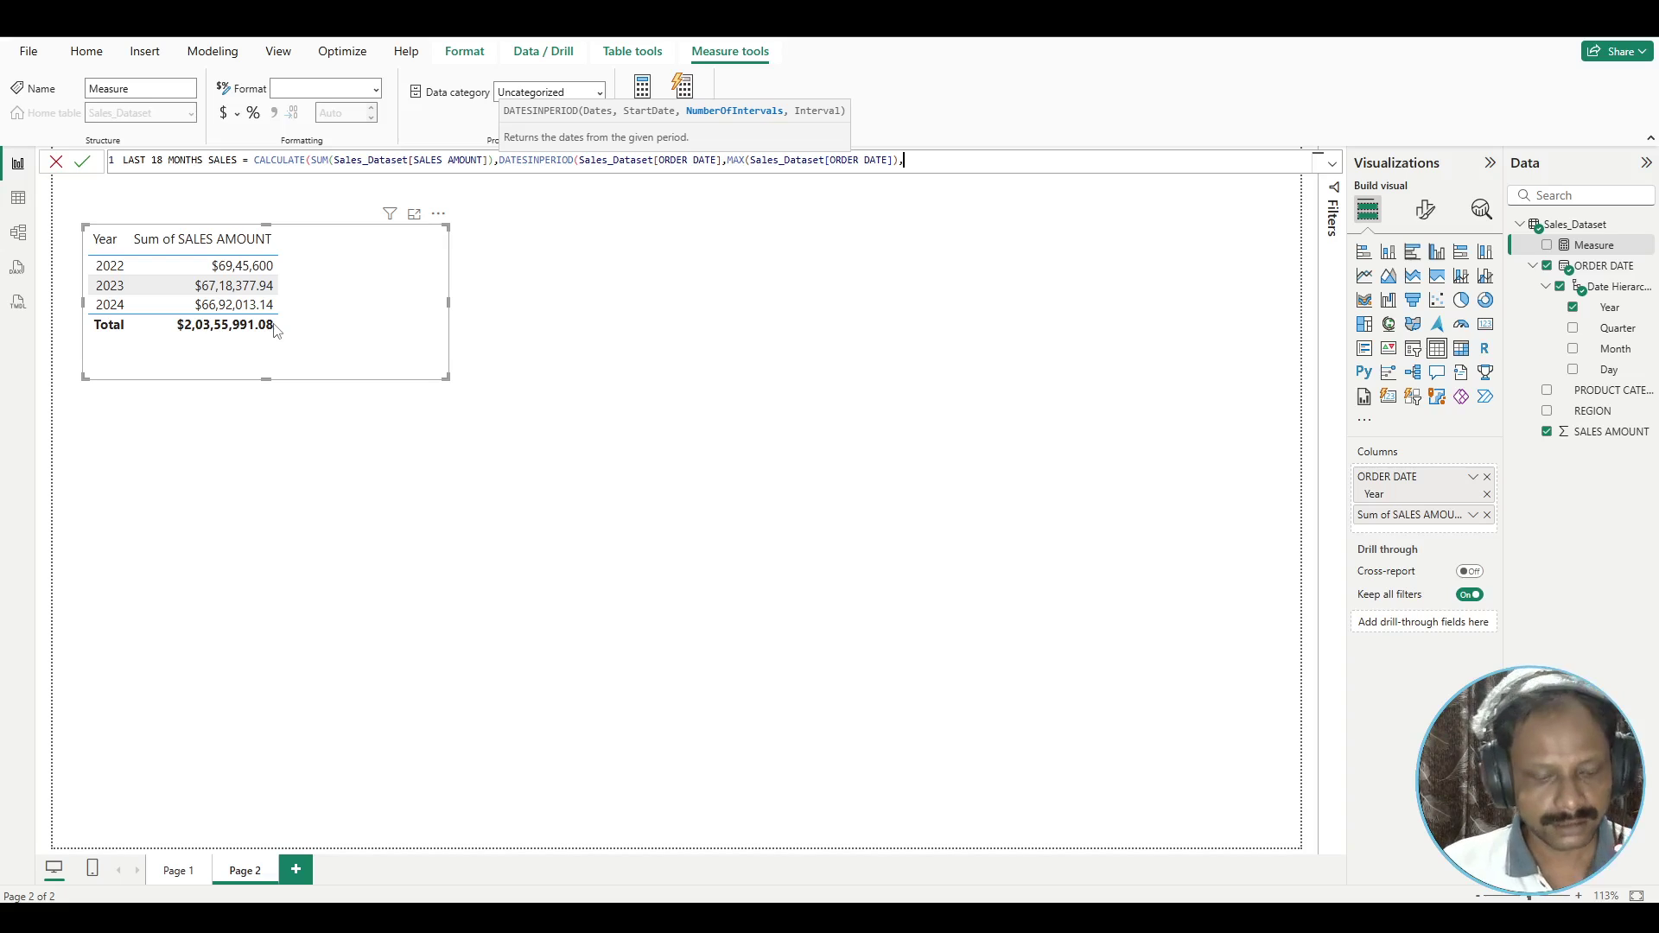
pyautogui.write('-18')
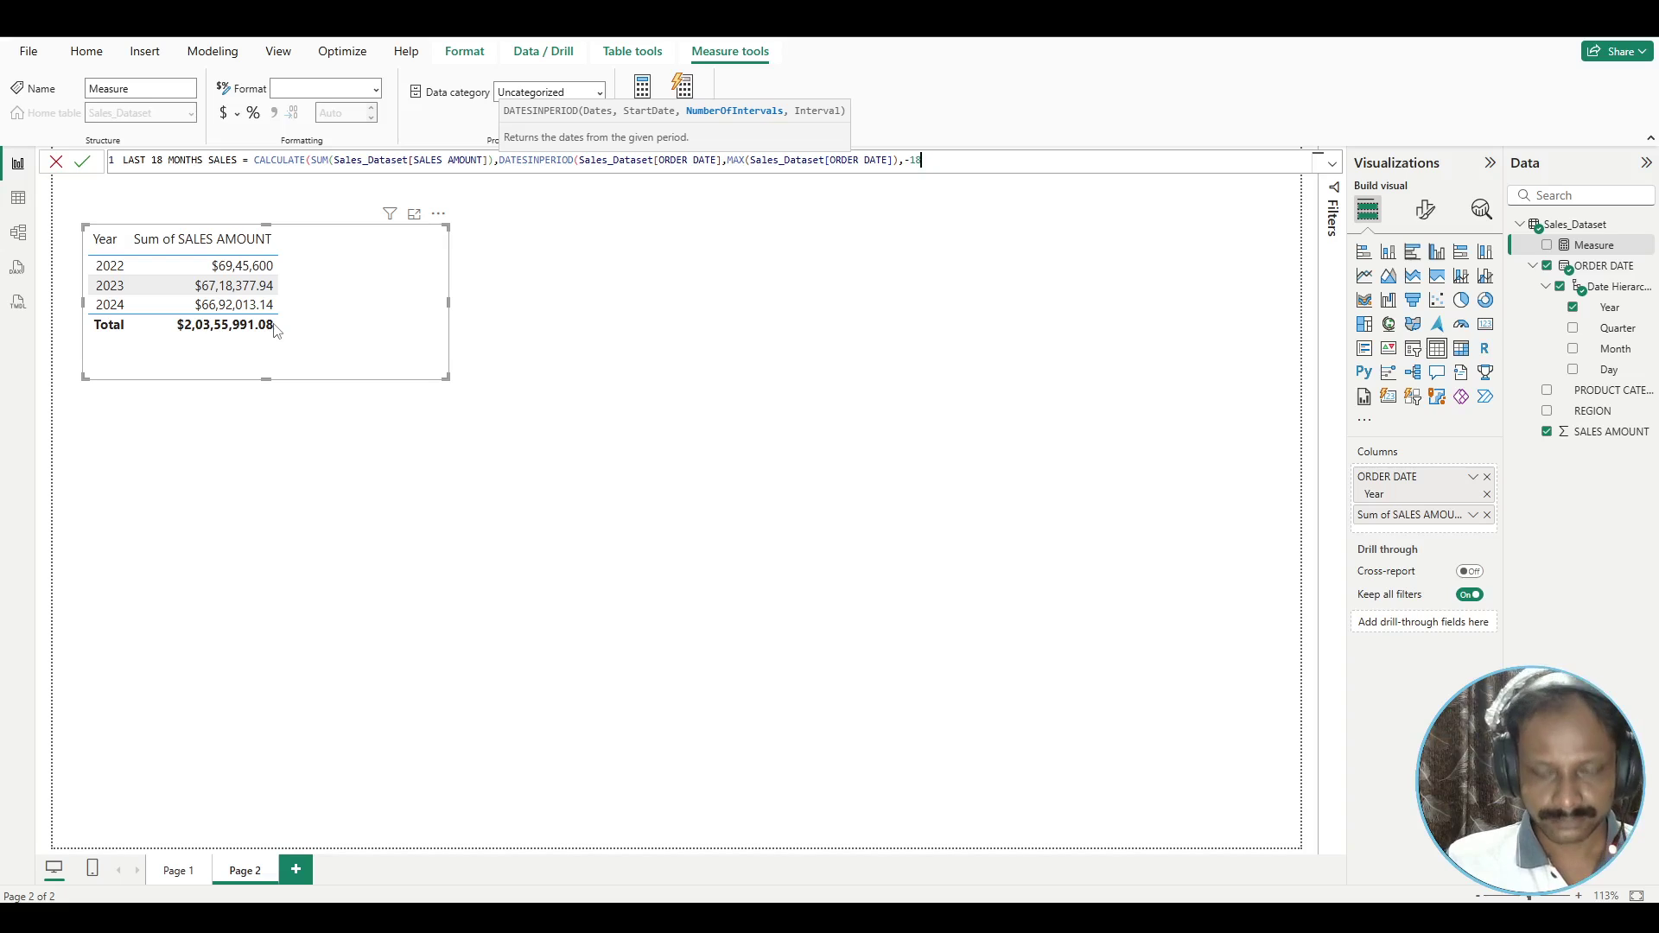
pyautogui.write(',')
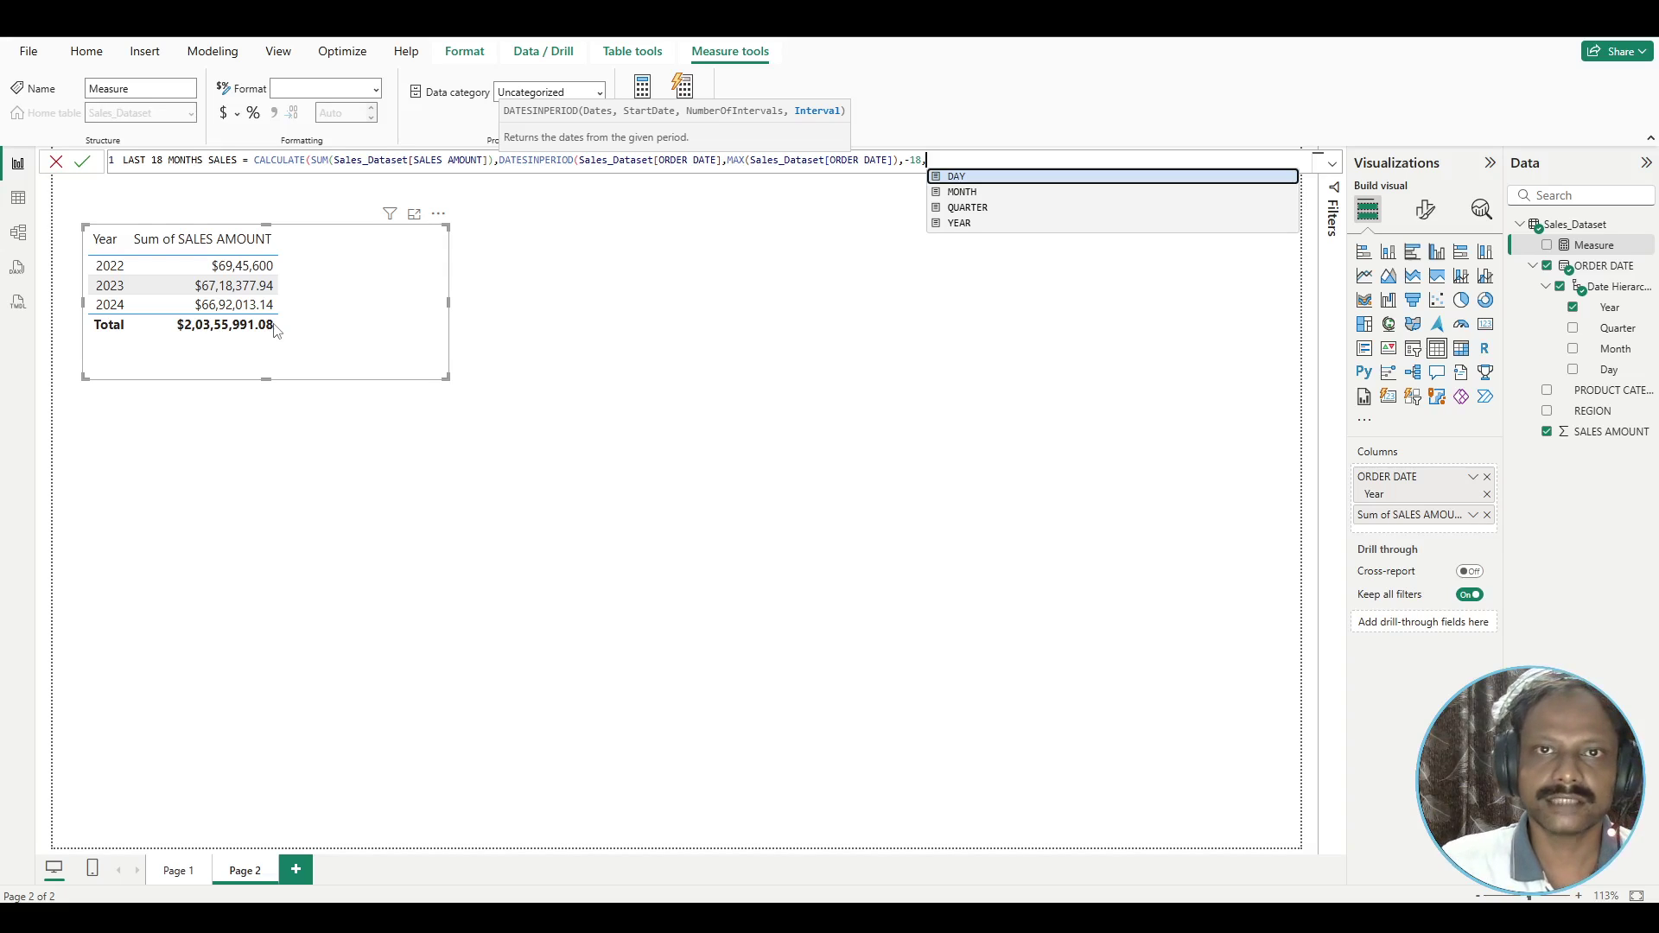
pyautogui.press('Down')
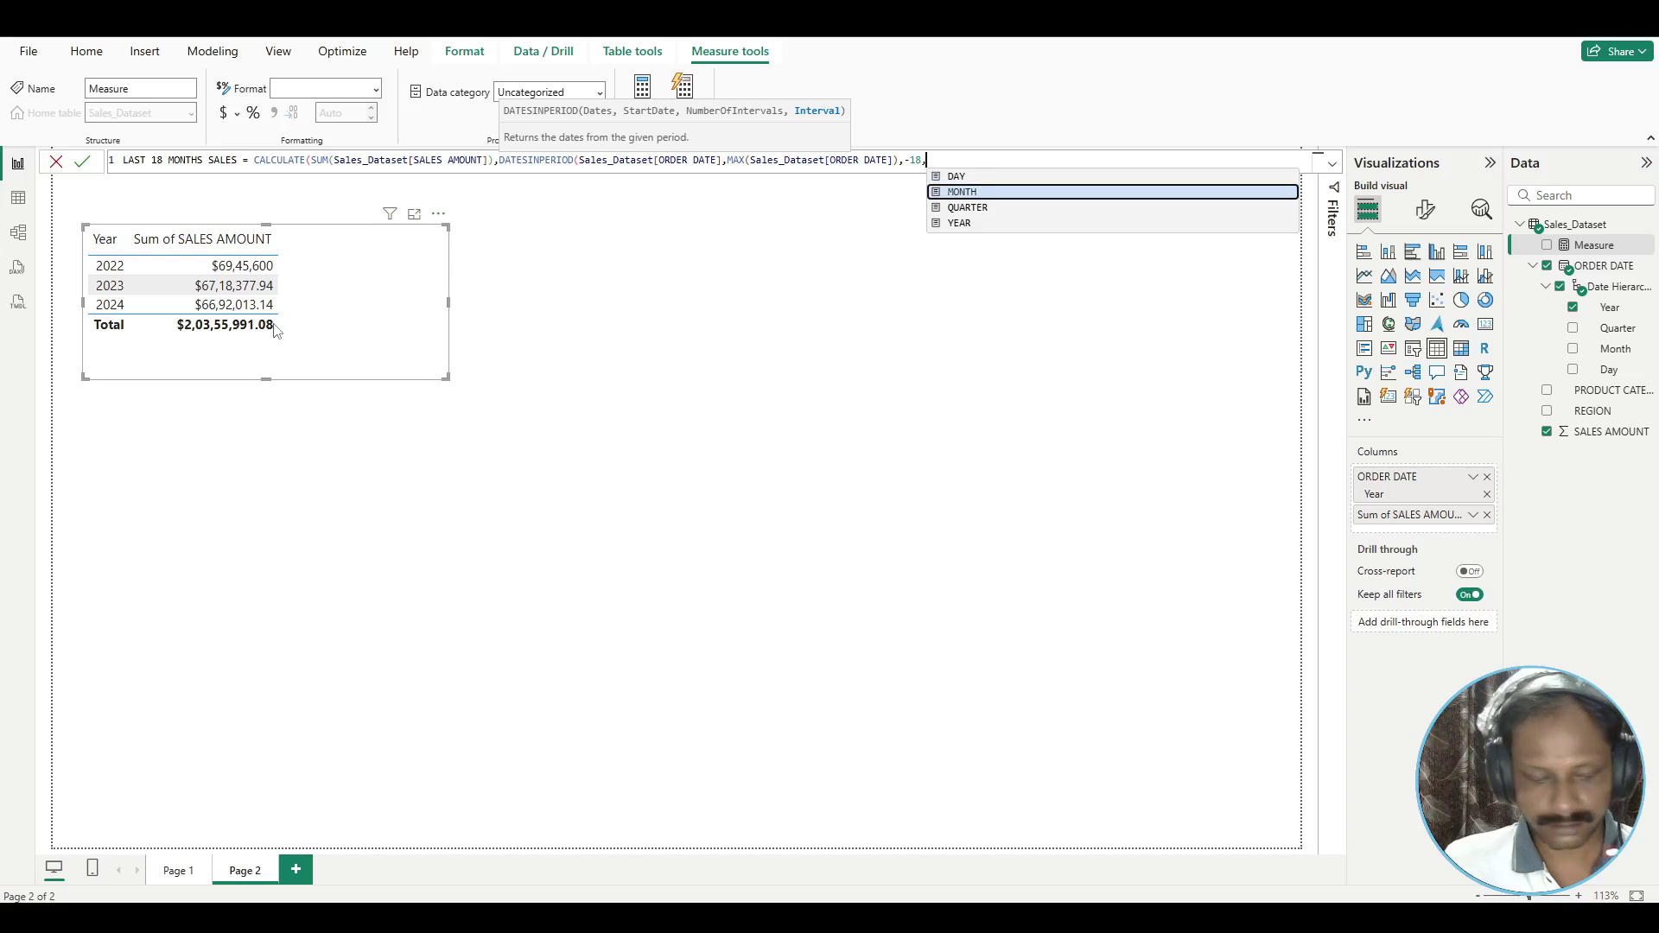
pyautogui.press('Tab')
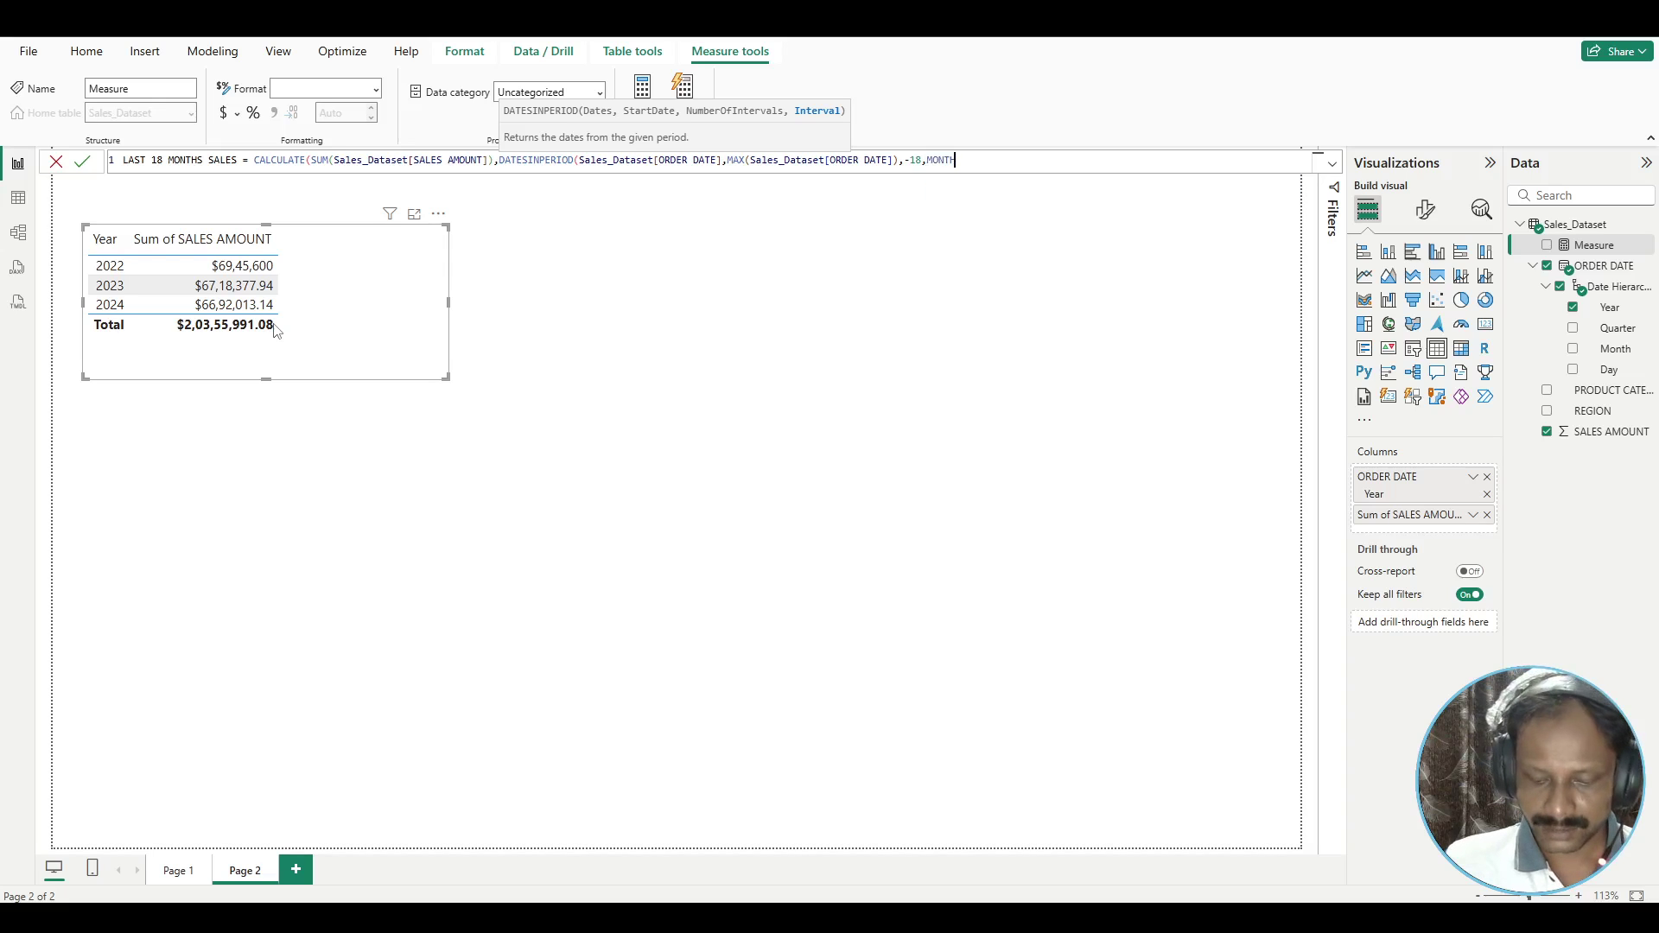
pyautogui.write(')')
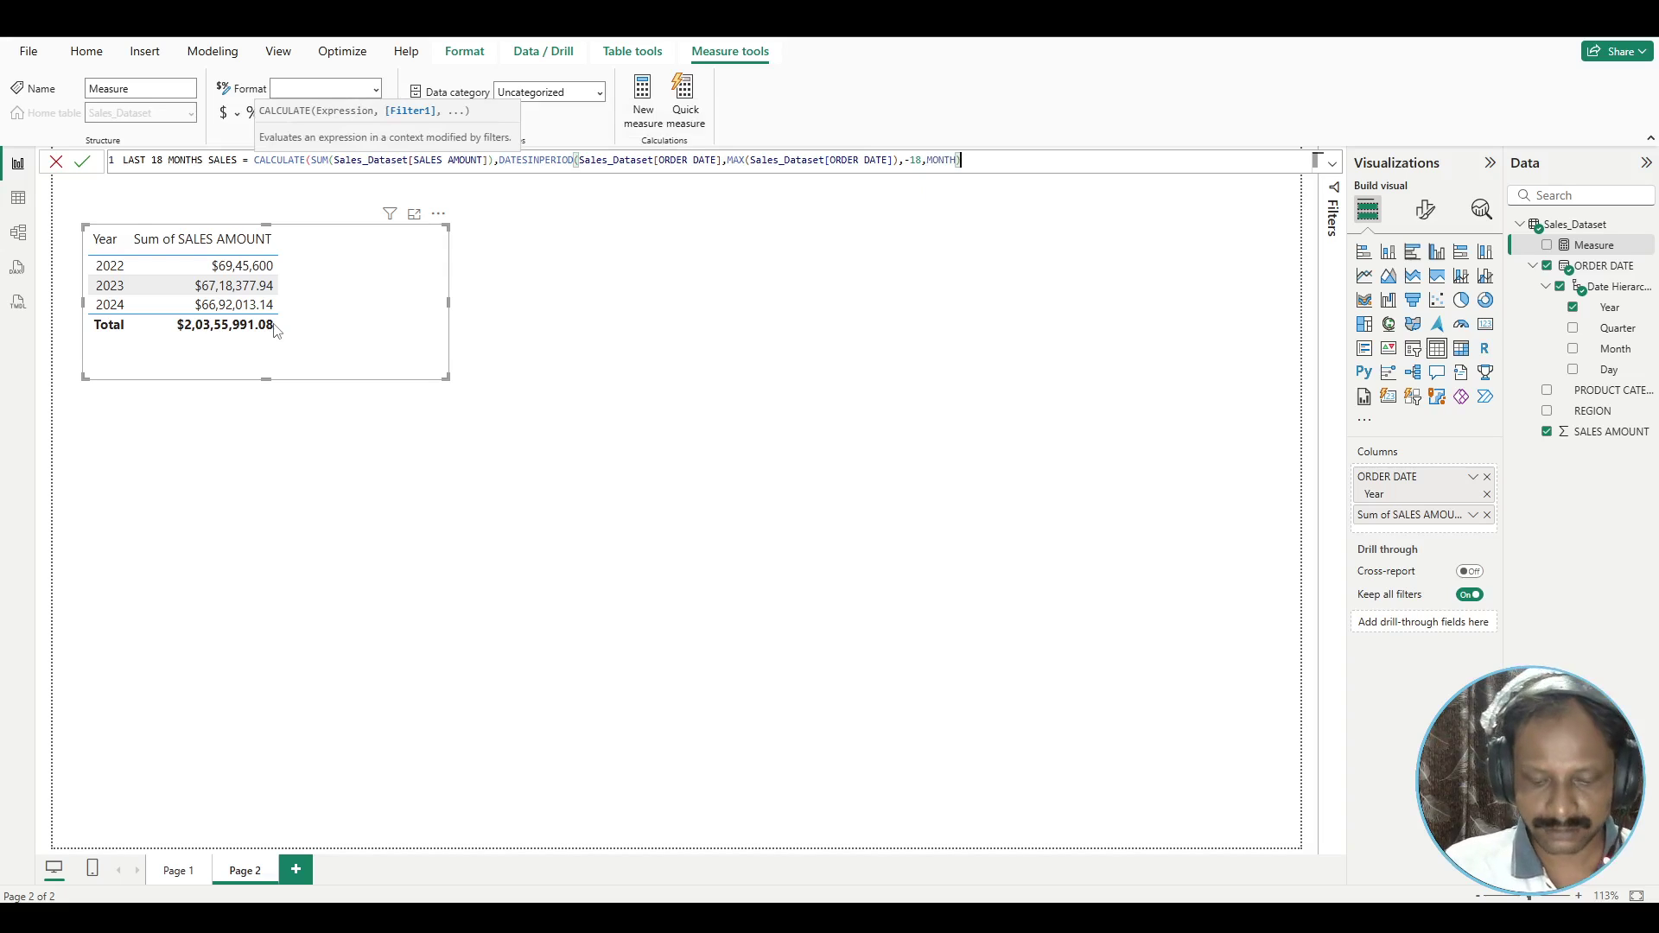
pyautogui.write(')')
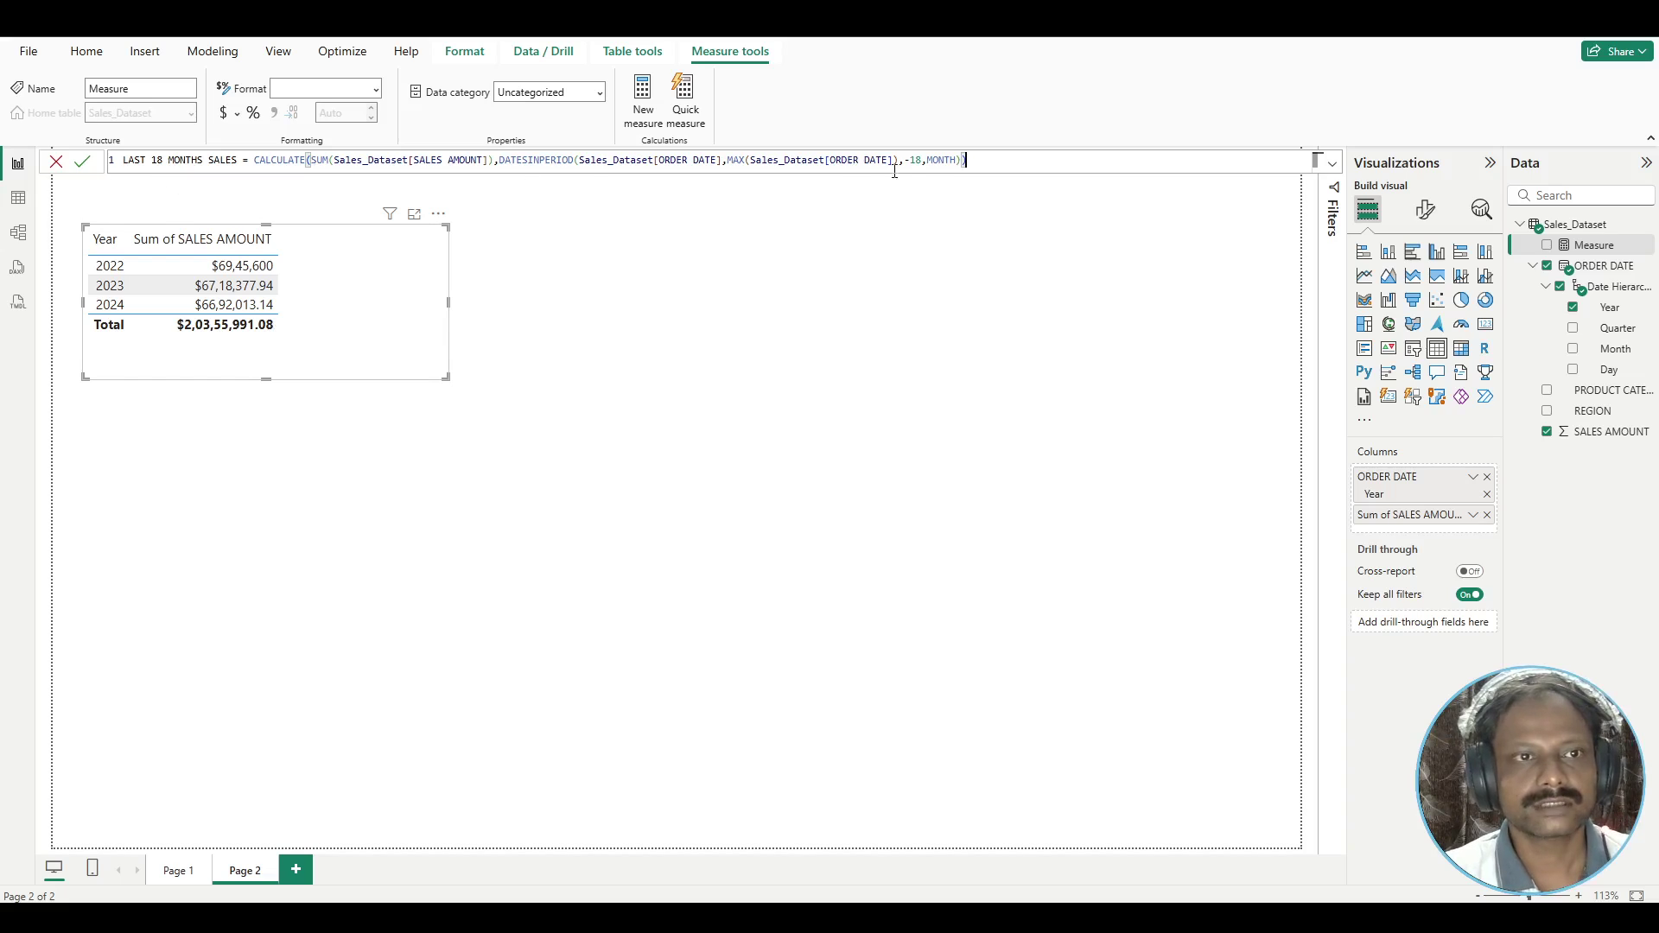
# - Enlarge the formula display and examine the SUM expression and the DATESINPERIOD filter inside CALCULATE
pyautogui.scroll(1, 1014, 159)
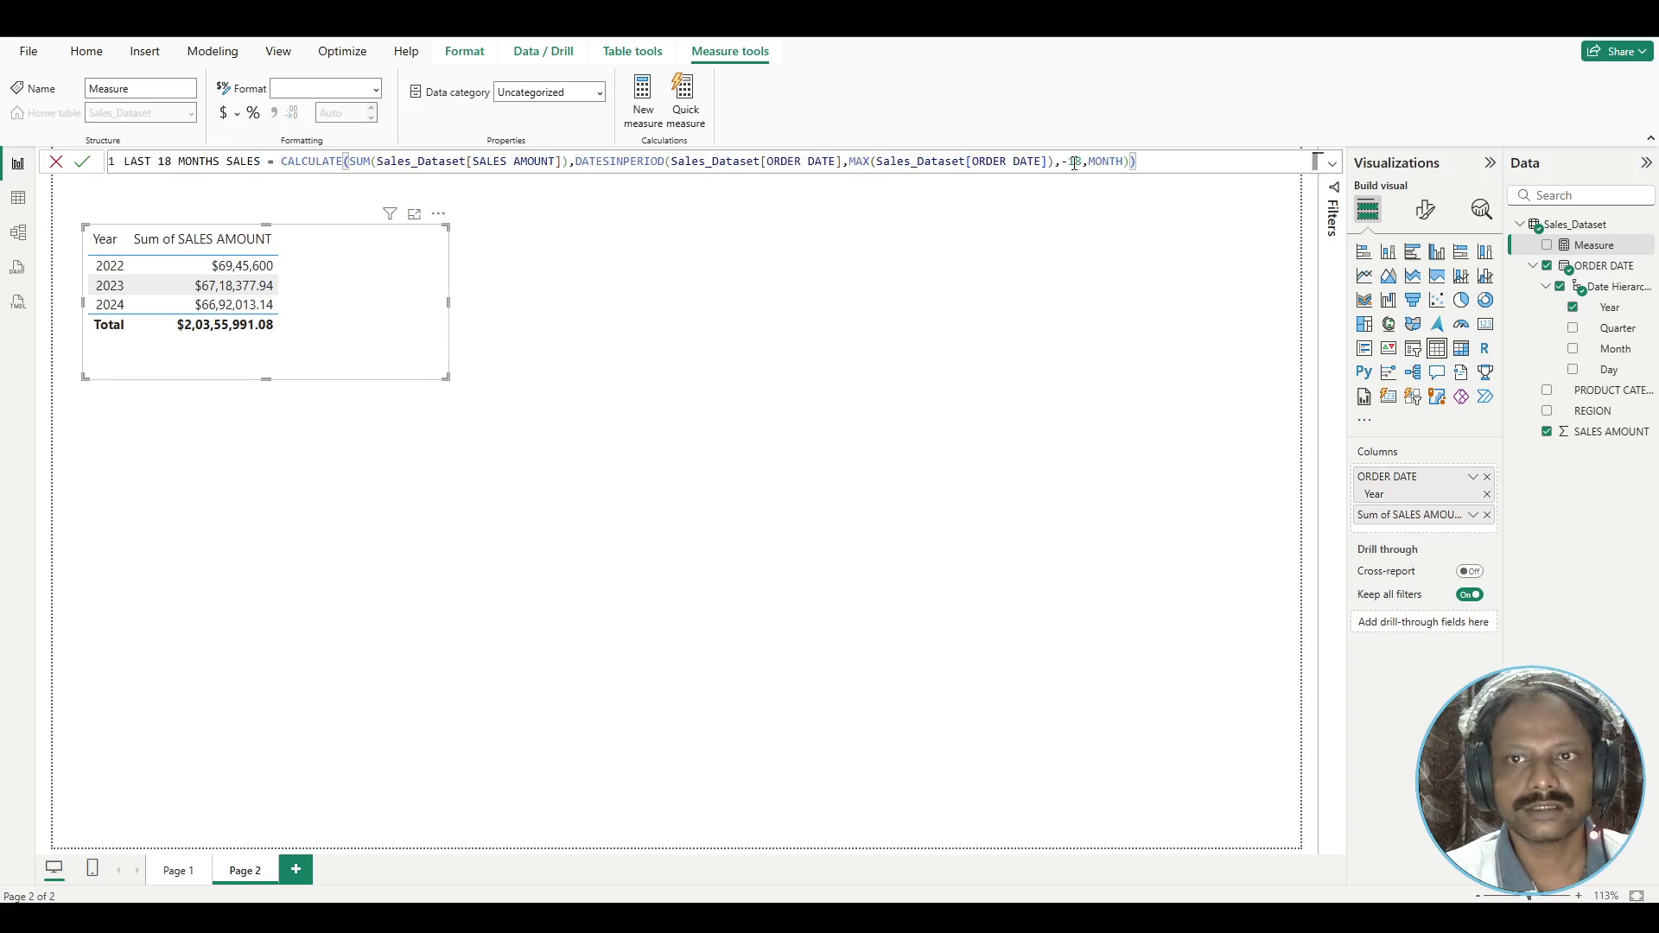
pyautogui.click(1332, 164)
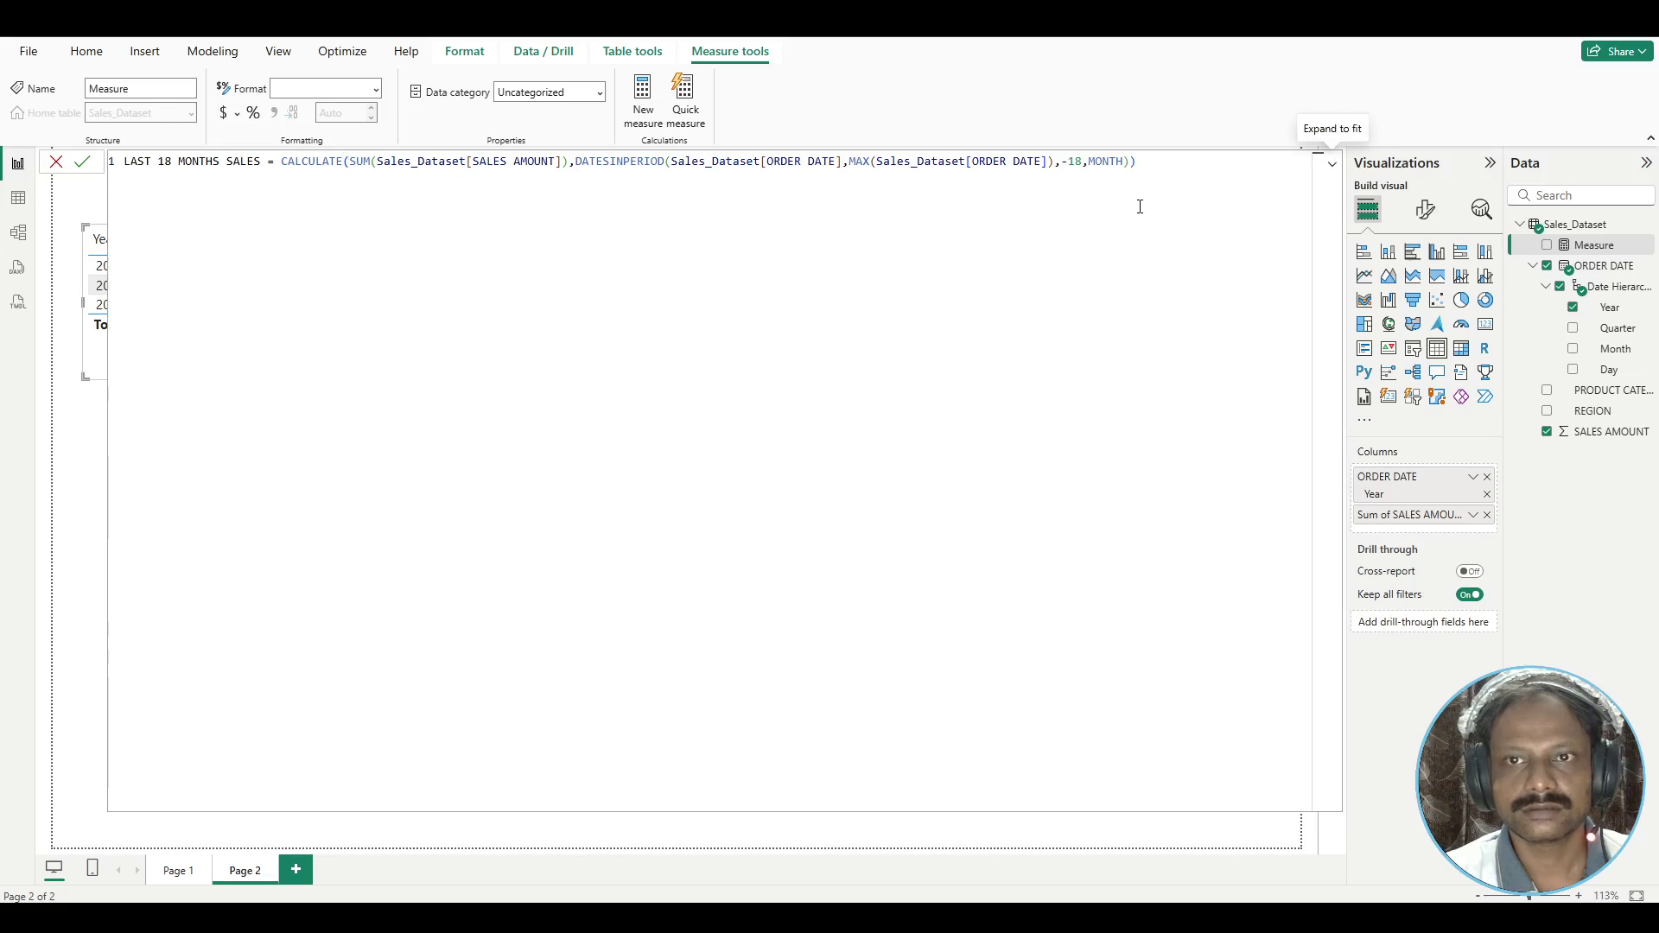
pyautogui.scroll(4, 1139, 207)
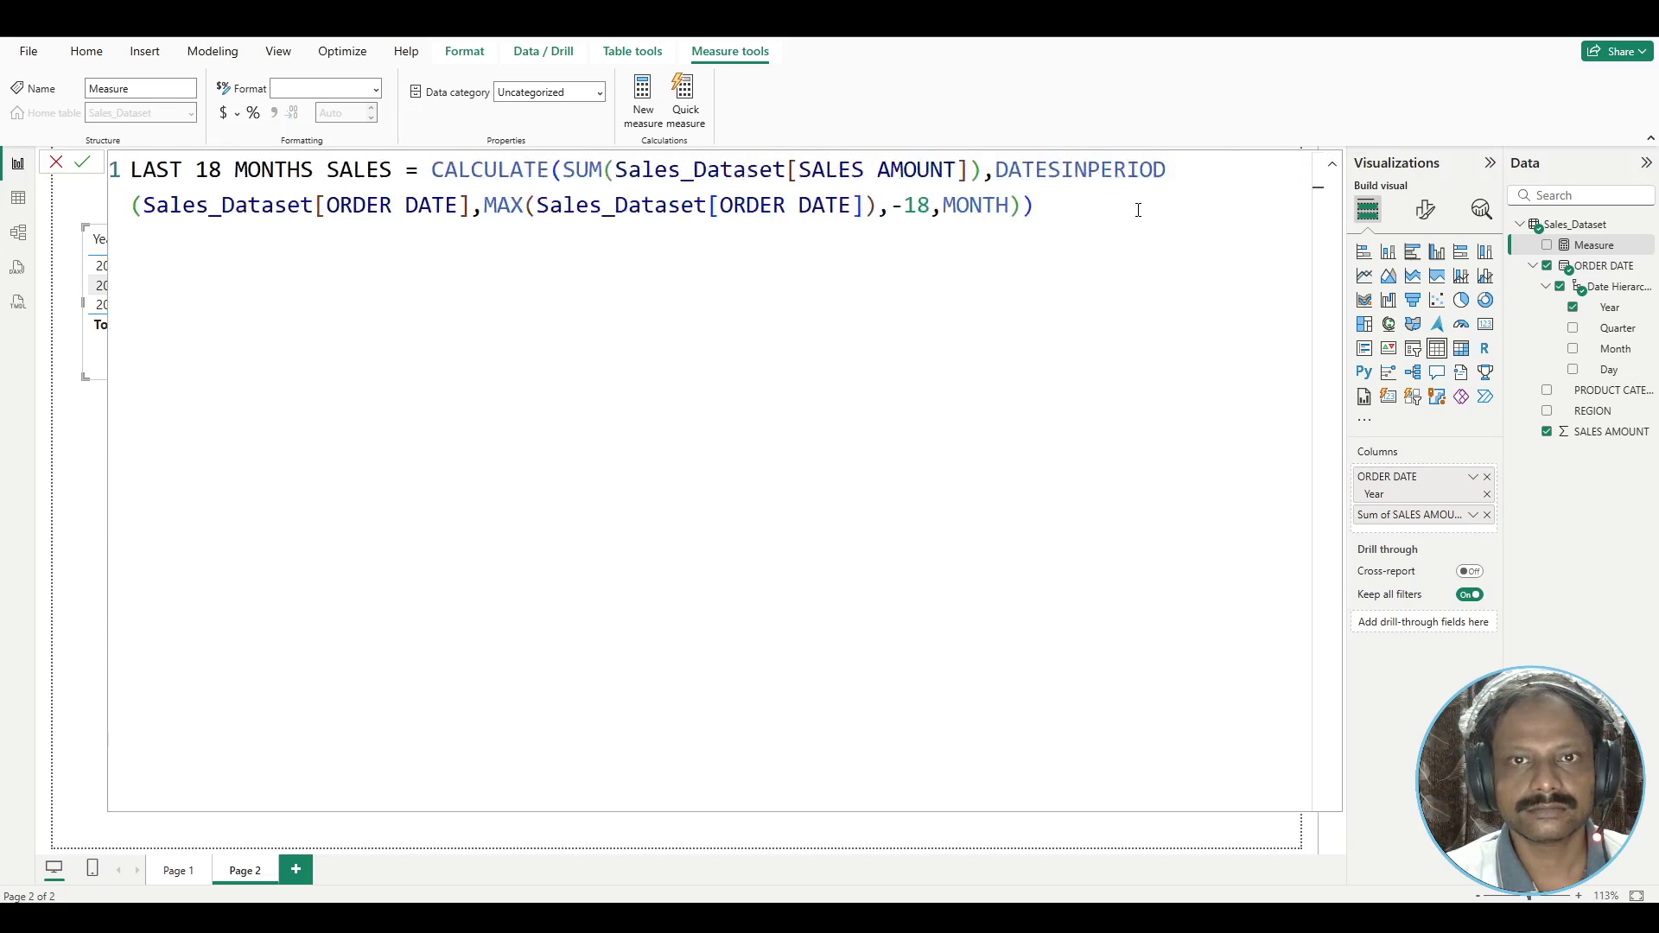
pyautogui.scroll(1, 1137, 210)
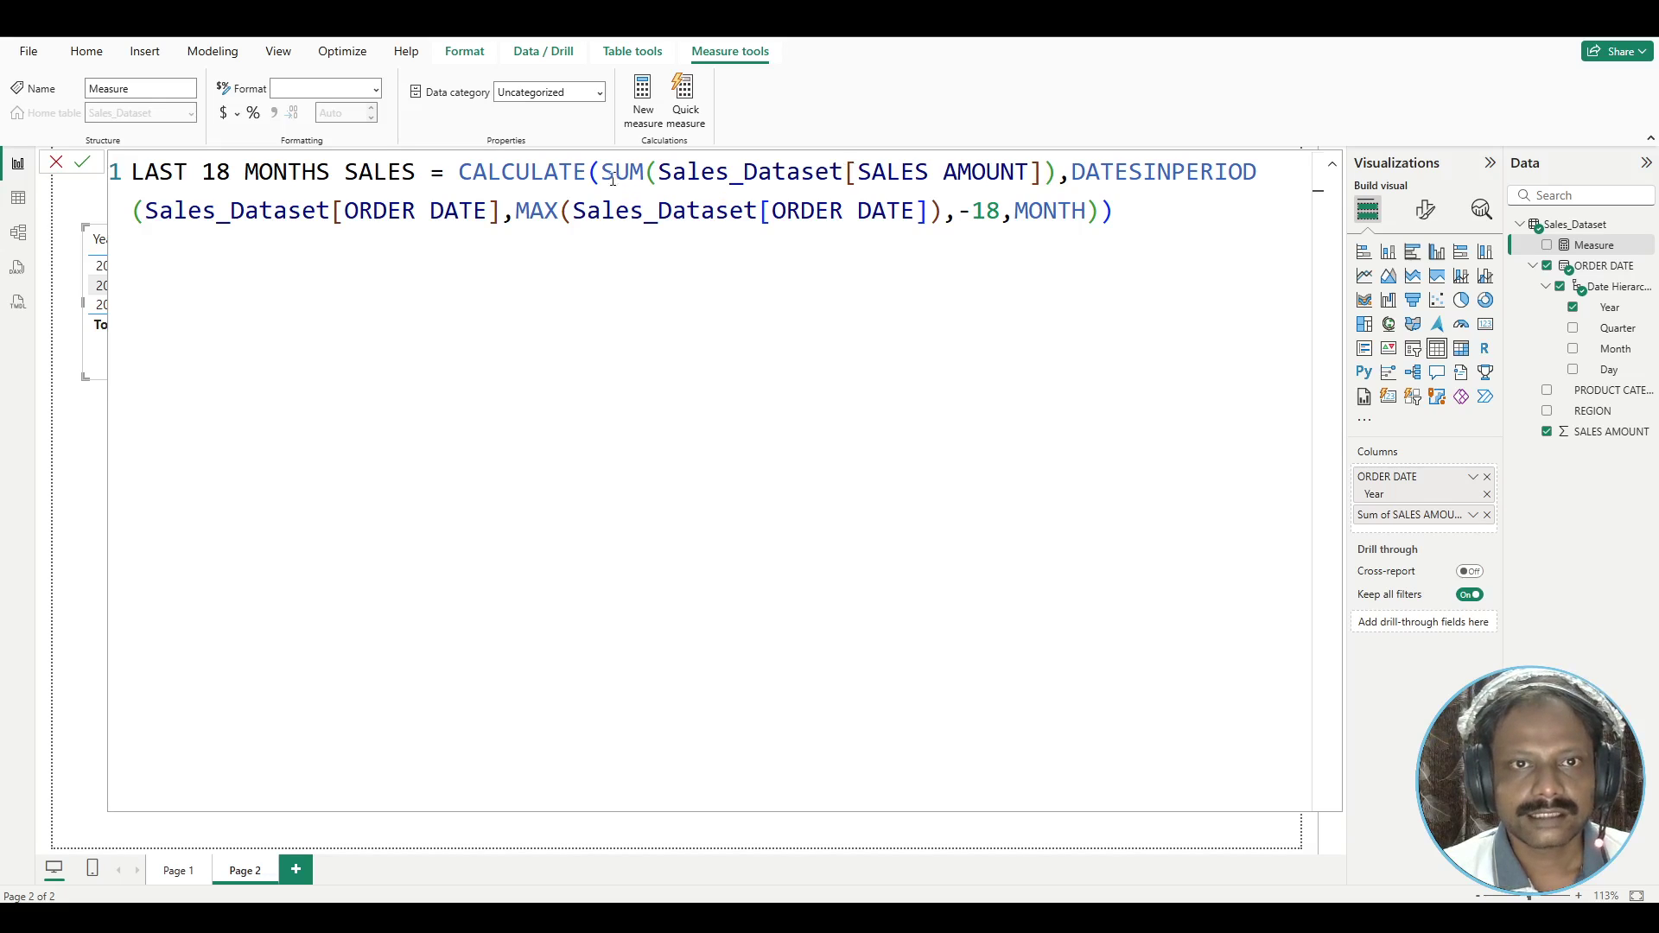
pyautogui.moveTo(602, 173); pyautogui.dragTo(1056, 162)
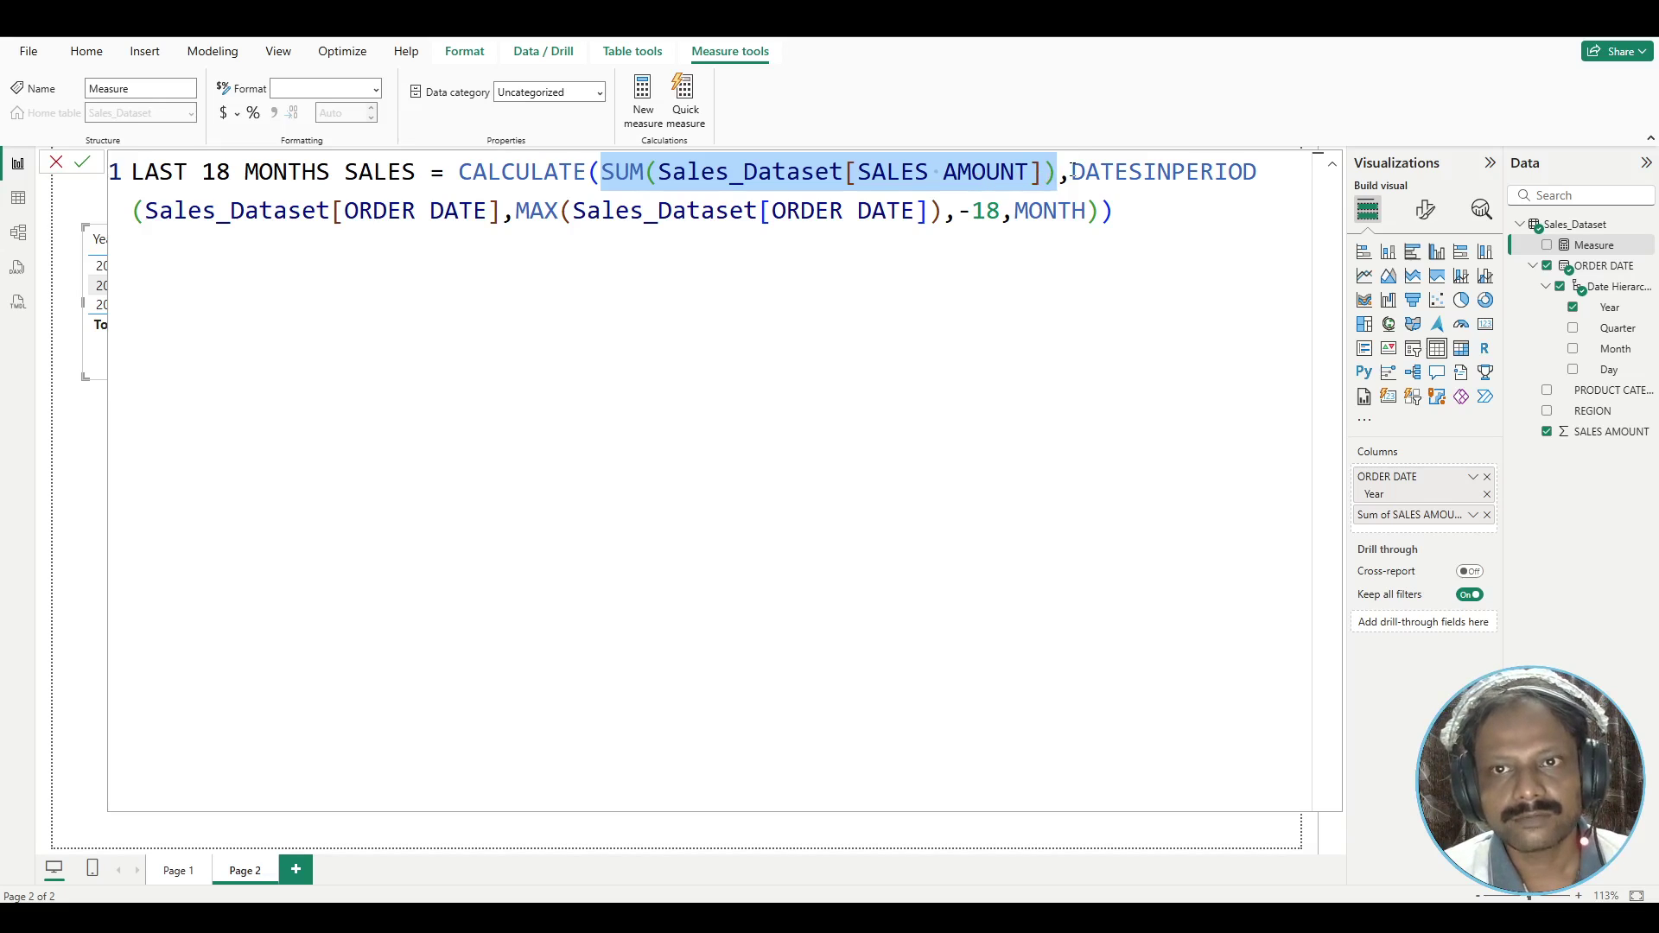
pyautogui.moveTo(1072, 171); pyautogui.dragTo(1095, 215)
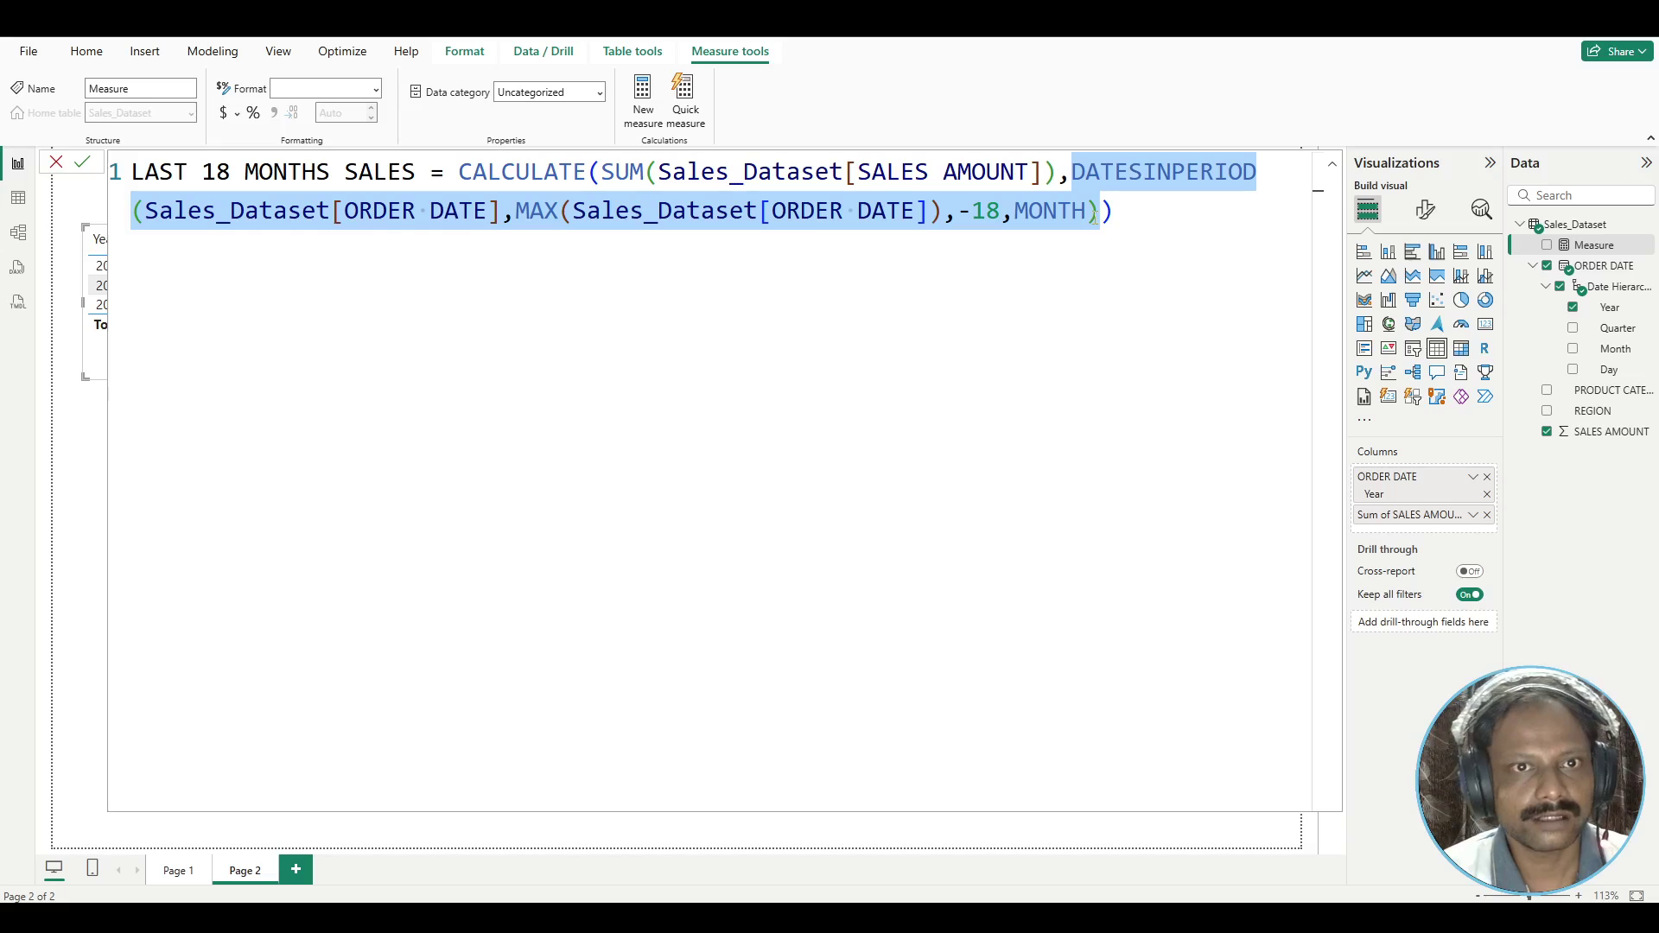
pyautogui.click(1102, 172)
pyautogui.click(1072, 172)
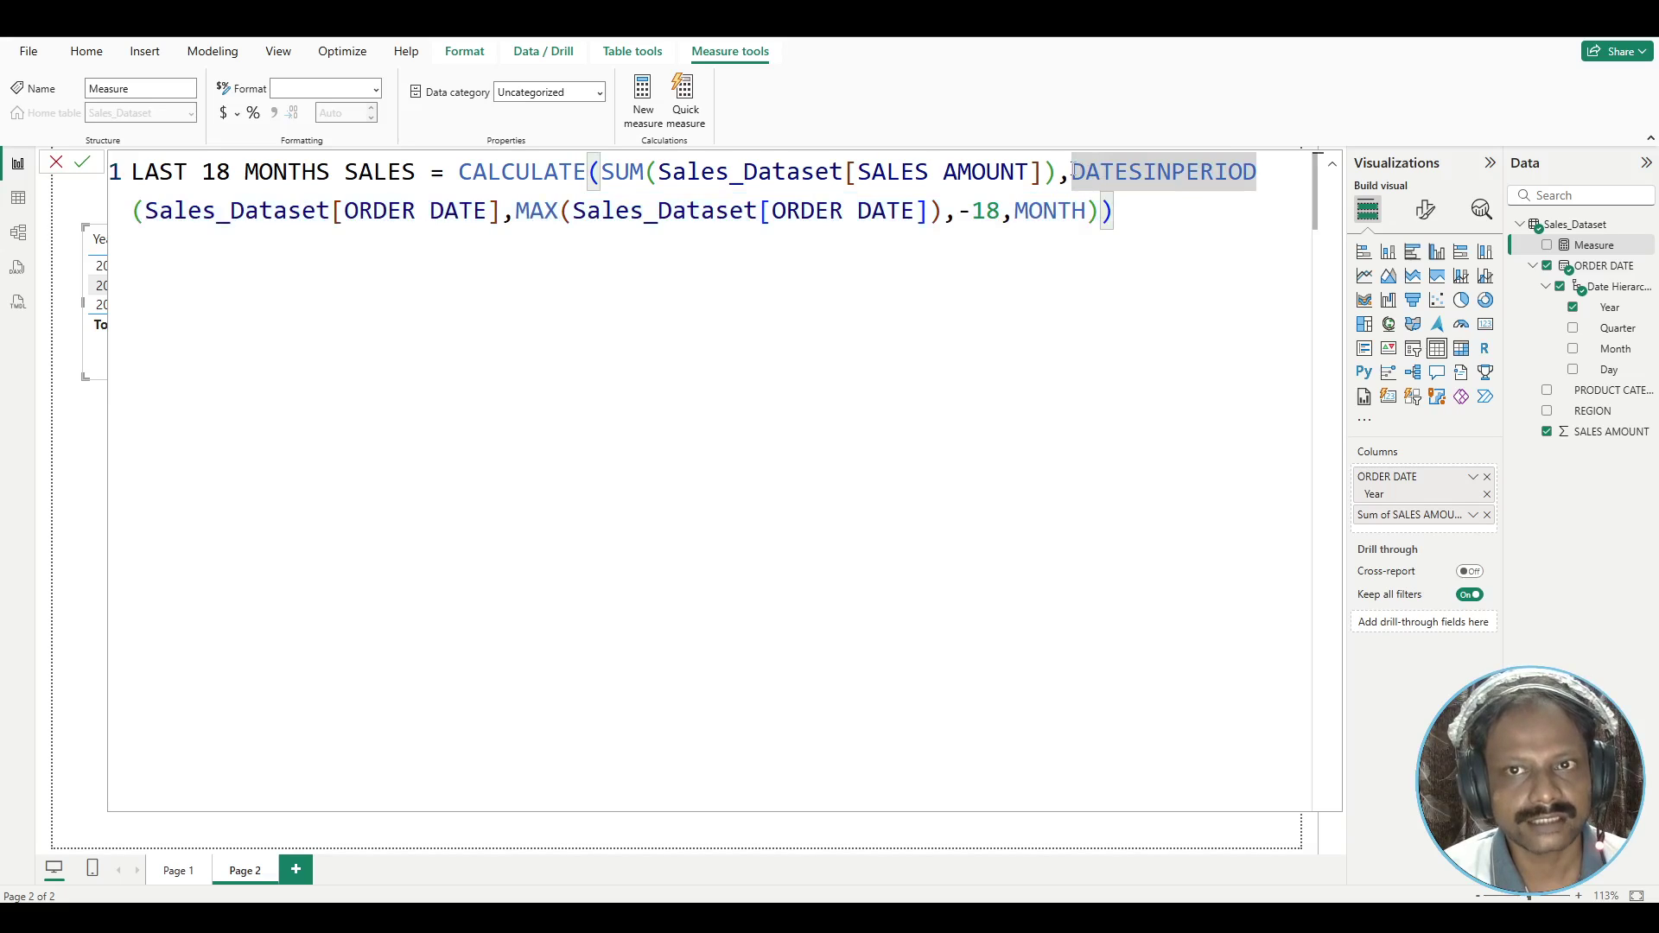
pyautogui.moveTo(1072, 172); pyautogui.dragTo(1257, 174)
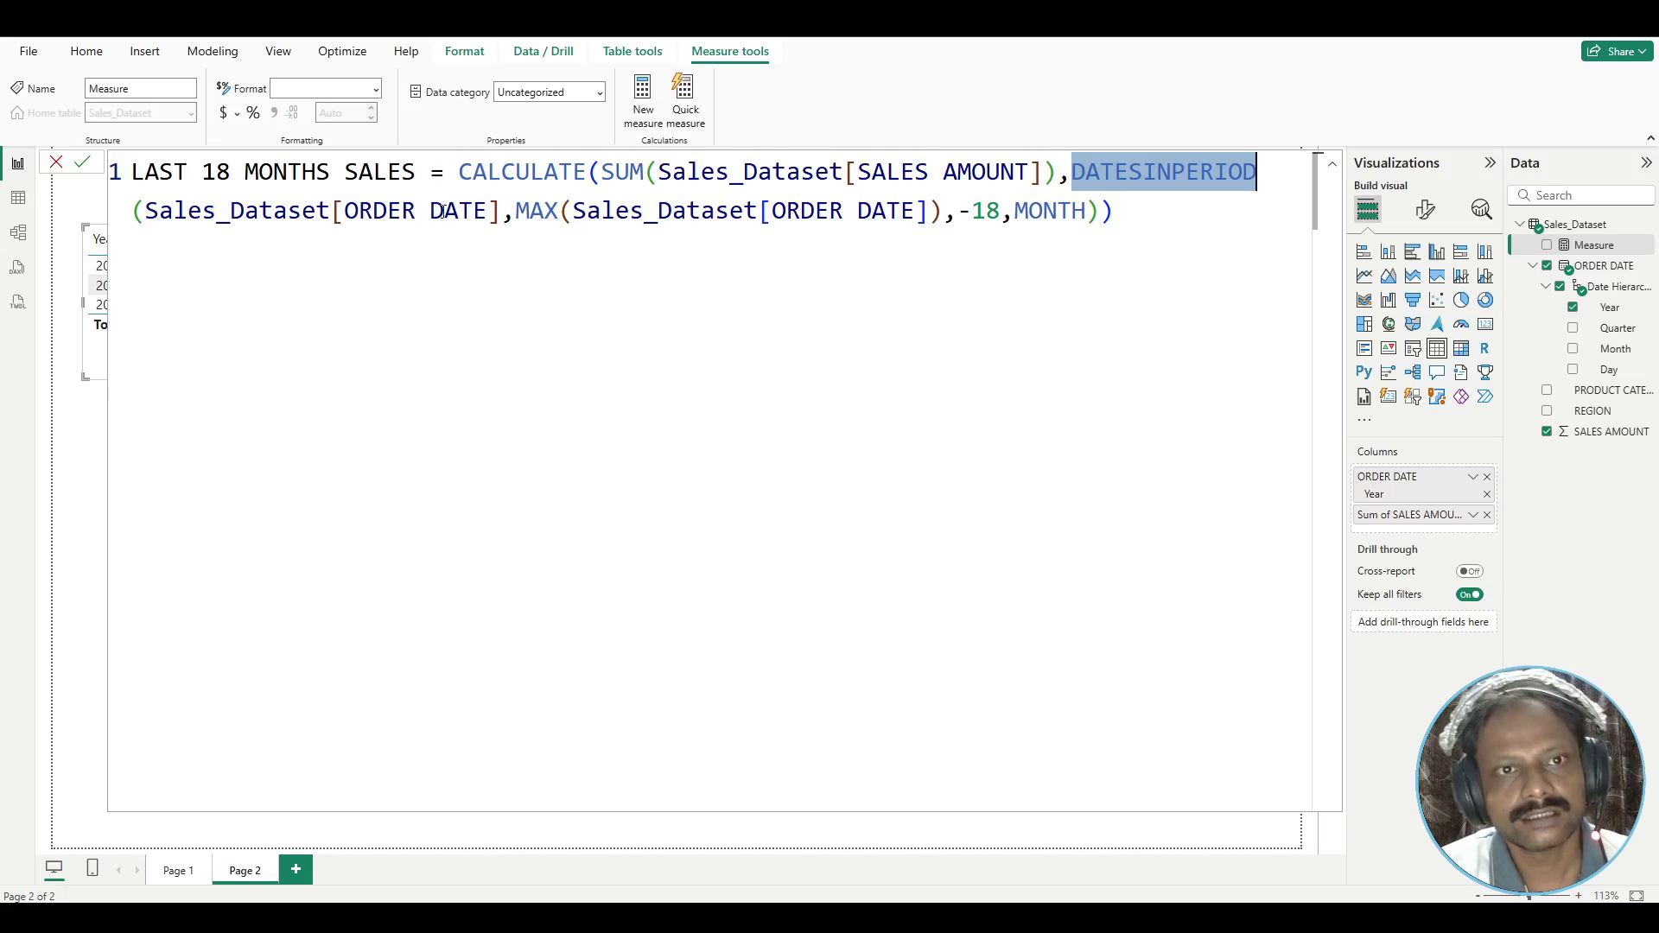
# - Review each DATESINPERIOD argument in the formula: the dates column, MAX start date, number of intervals and MONTH interval
pyautogui.moveTo(502, 210); pyautogui.dragTo(144, 210)
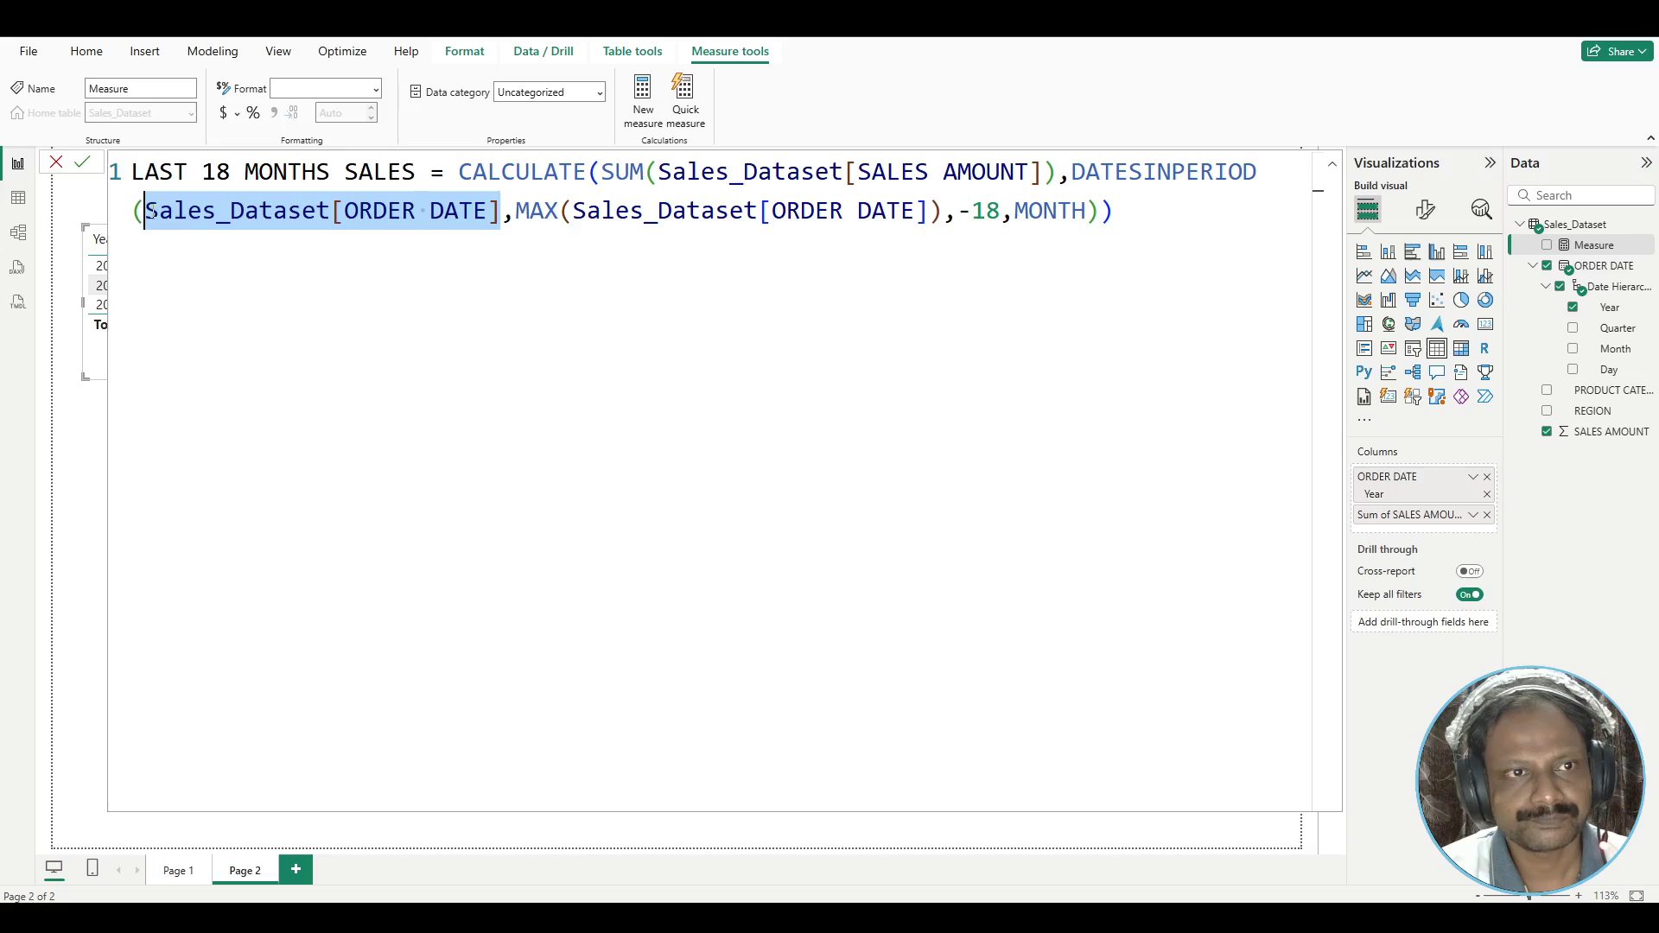
pyautogui.click(515, 211)
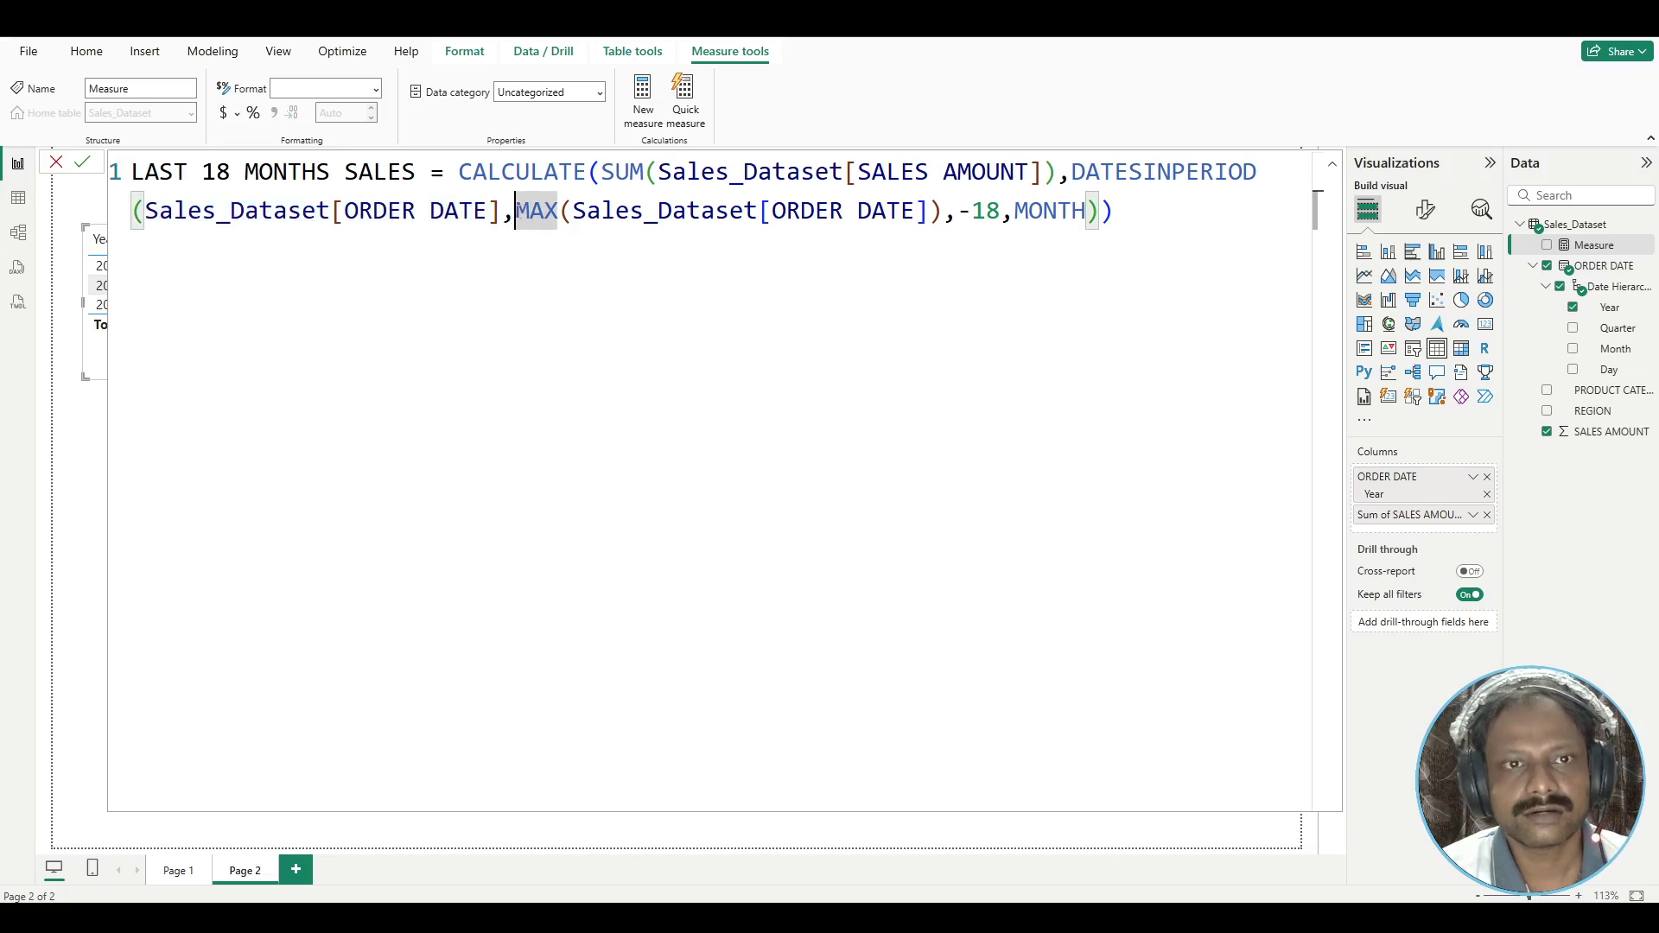
pyautogui.moveTo(516, 211); pyautogui.dragTo(939, 212)
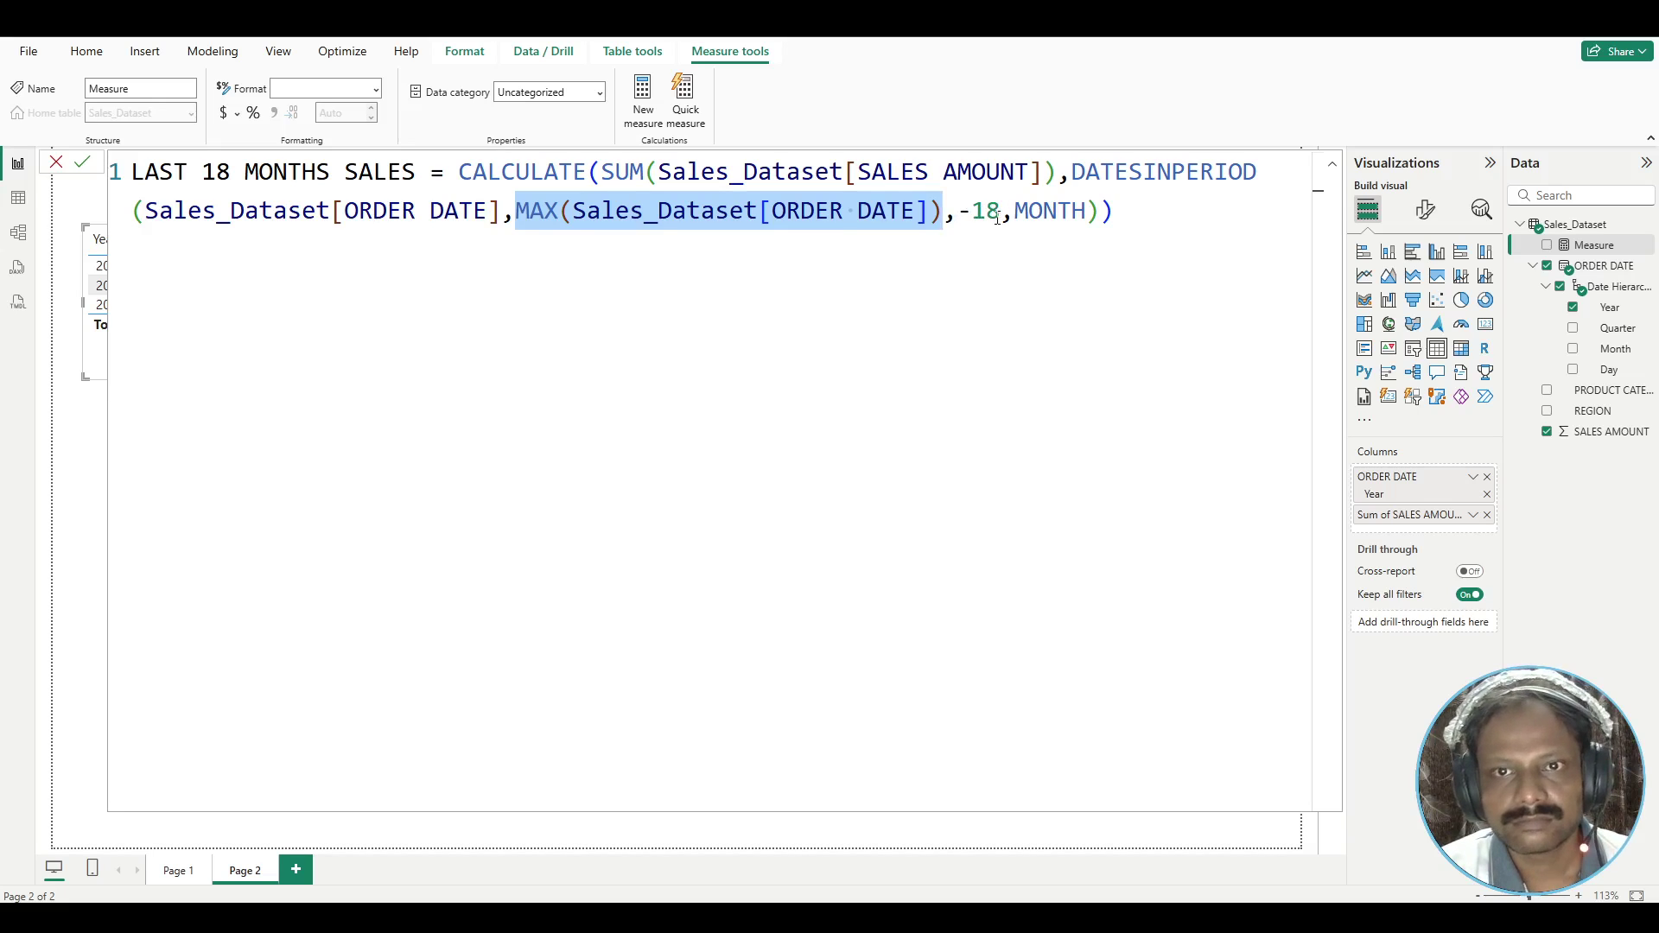
pyautogui.moveTo(1001, 212); pyautogui.dragTo(957, 215)
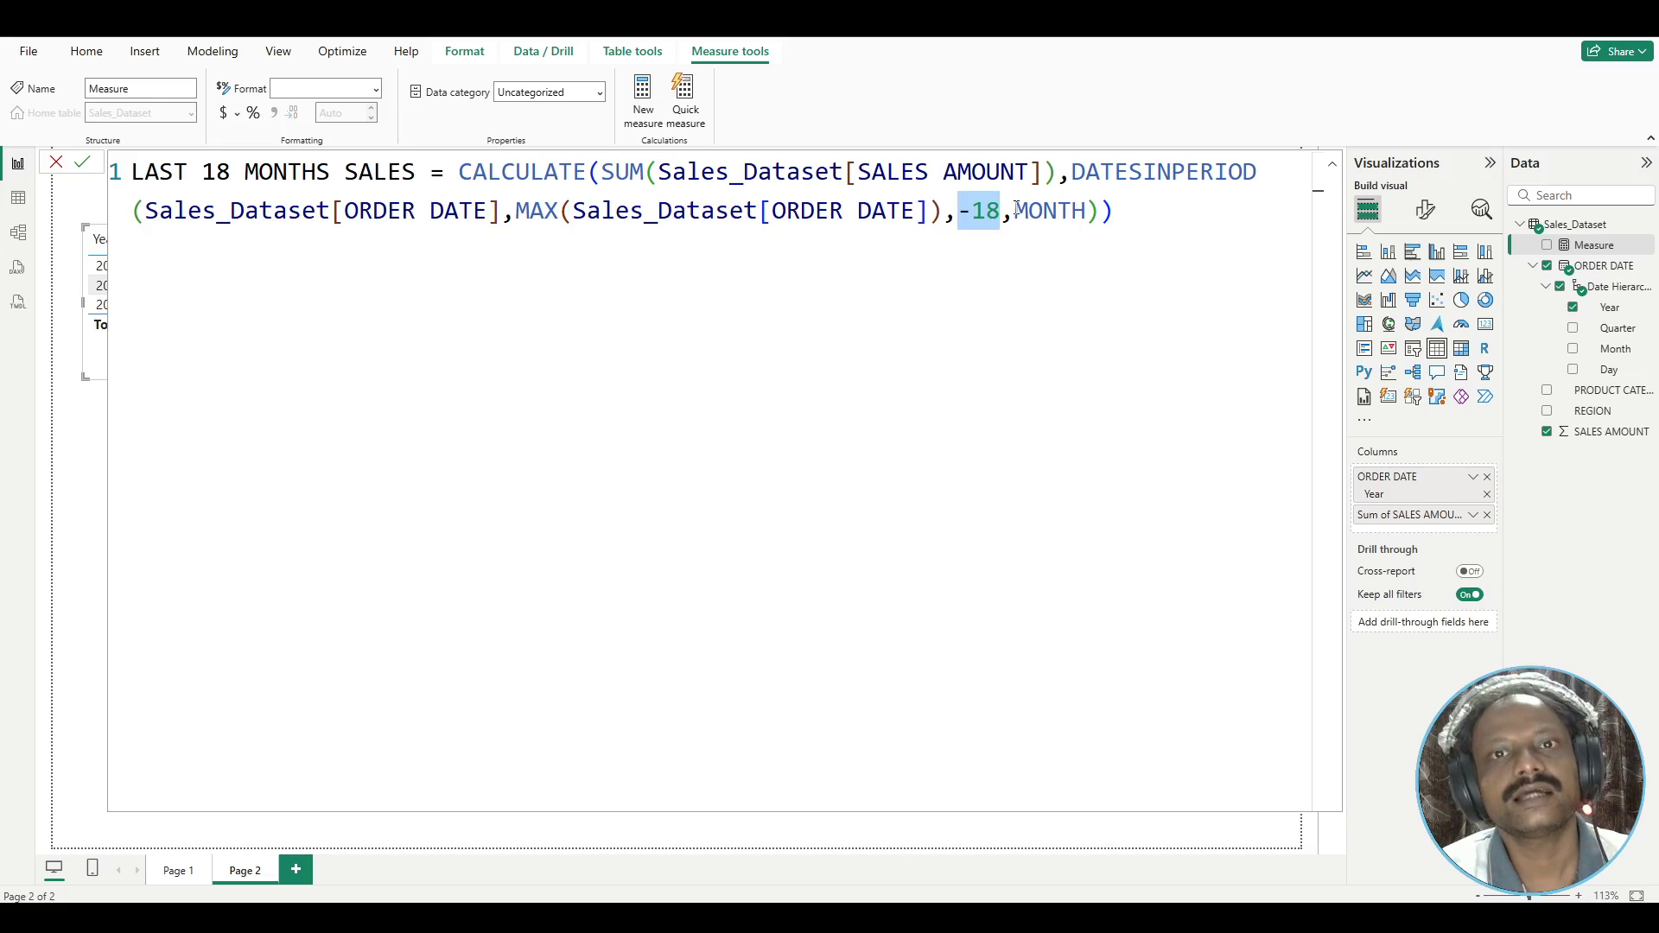
pyautogui.doubleClick(1016, 210)
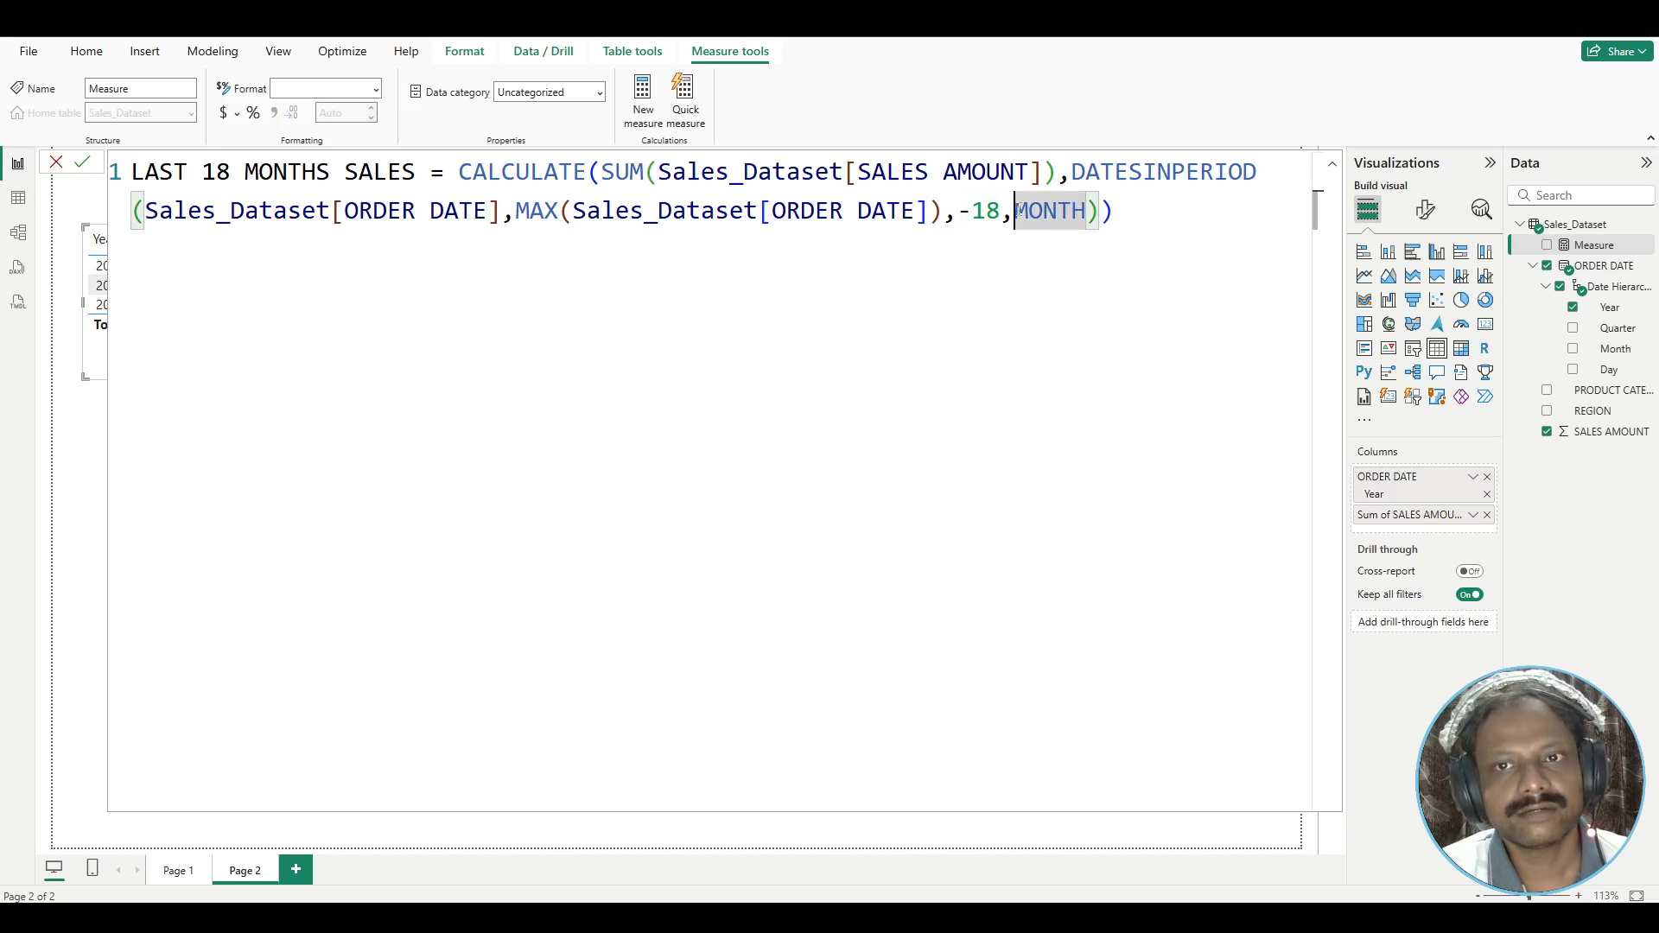
pyautogui.moveTo(1015, 210); pyautogui.dragTo(1086, 210)
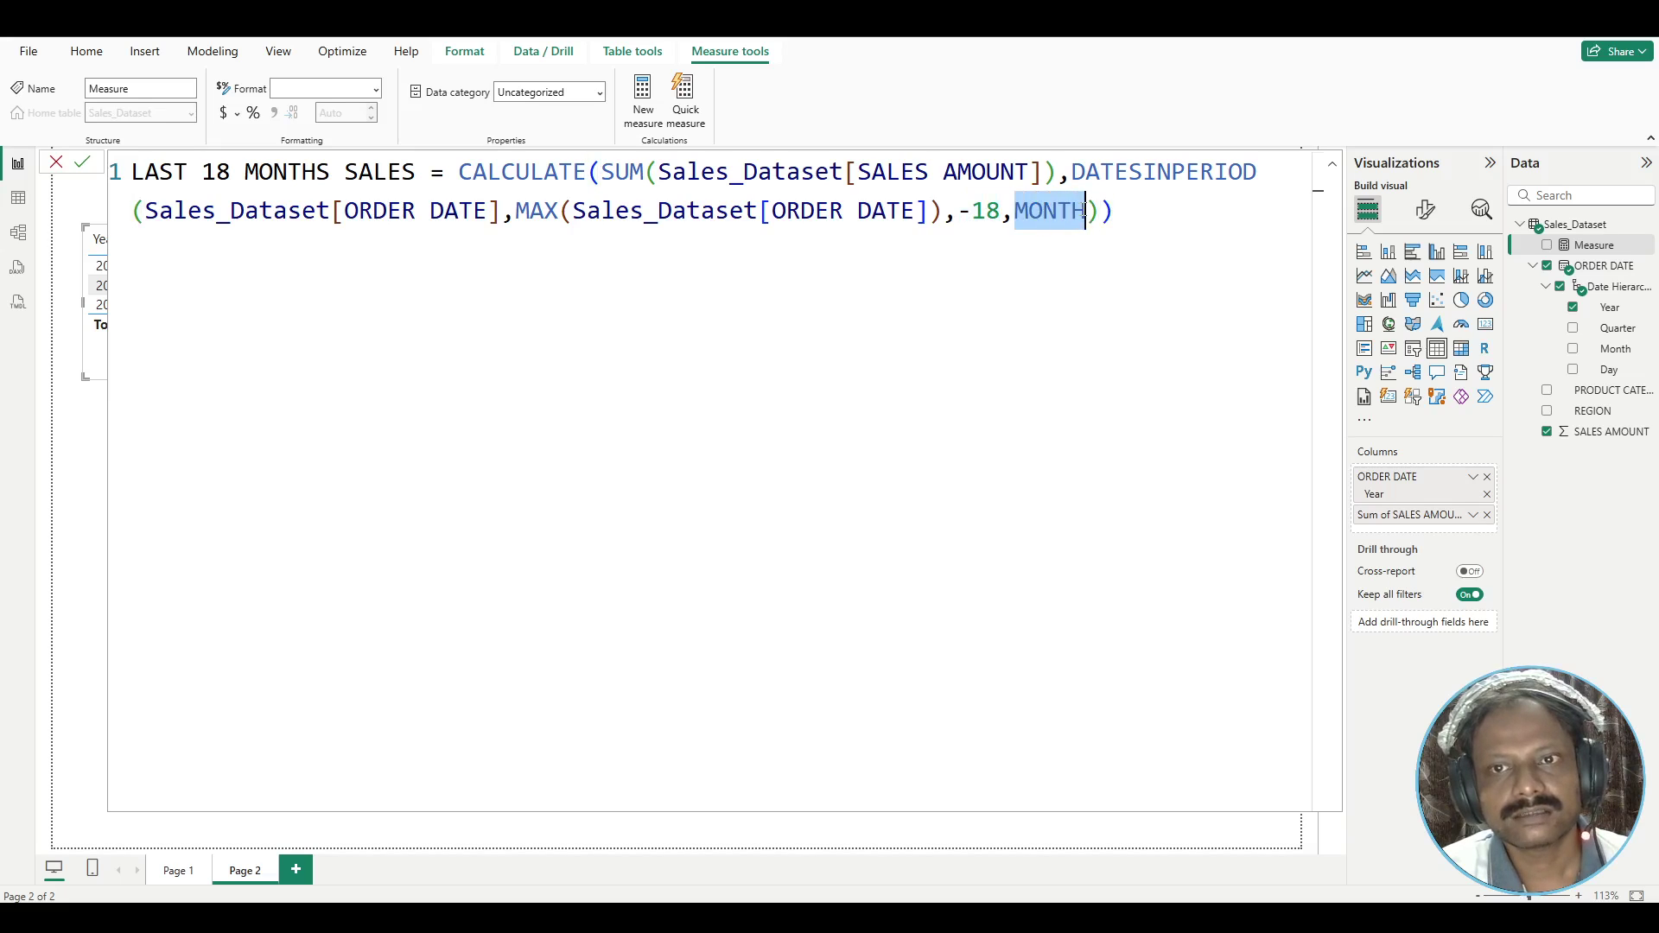
pyautogui.click(1114, 210)
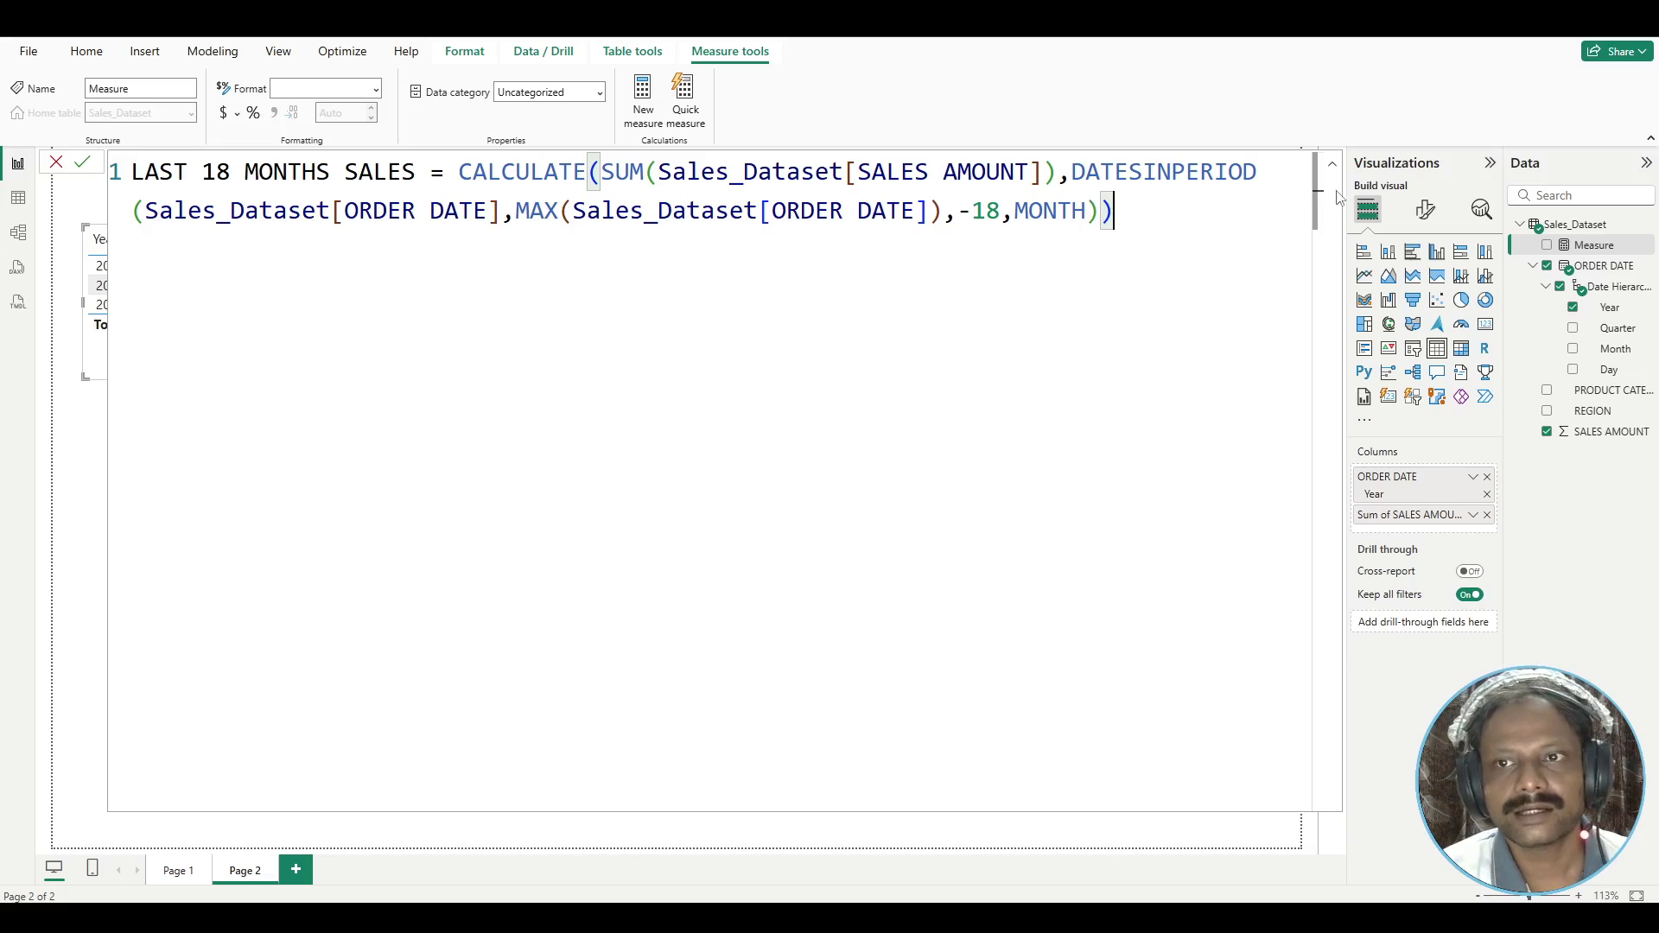
# - Commit the LAST 18 MONTHS SALES measure and add it as a column to the yearly sales table
pyautogui.scroll(-2, 1123, 307)
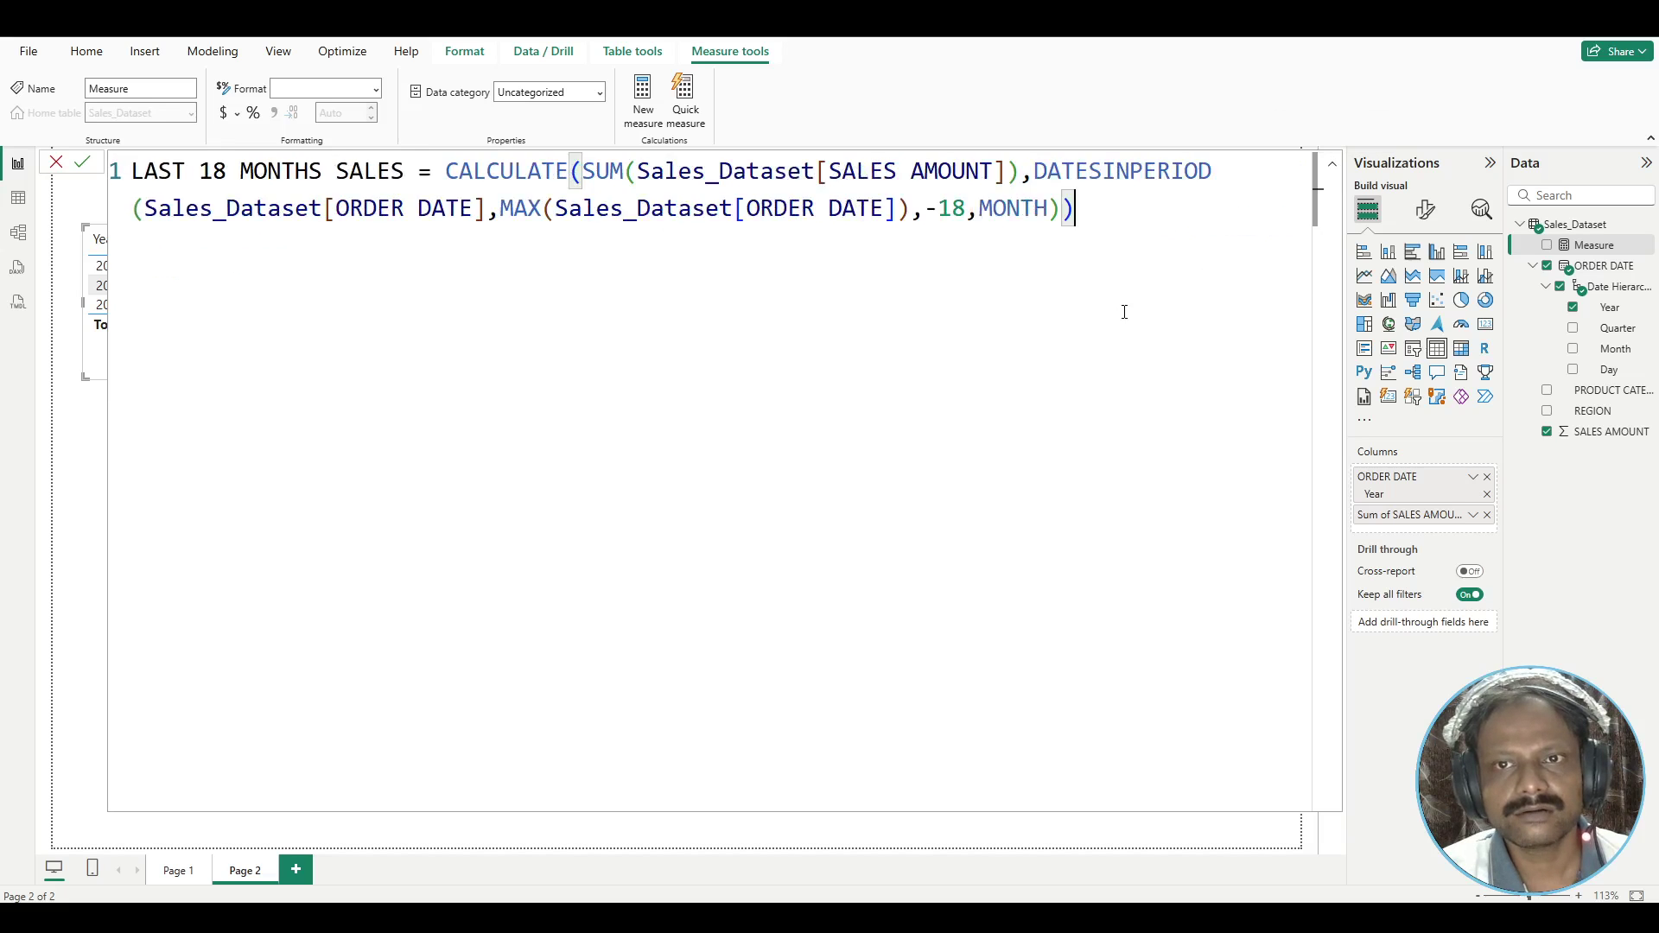
pyautogui.scroll(-3, 1124, 311)
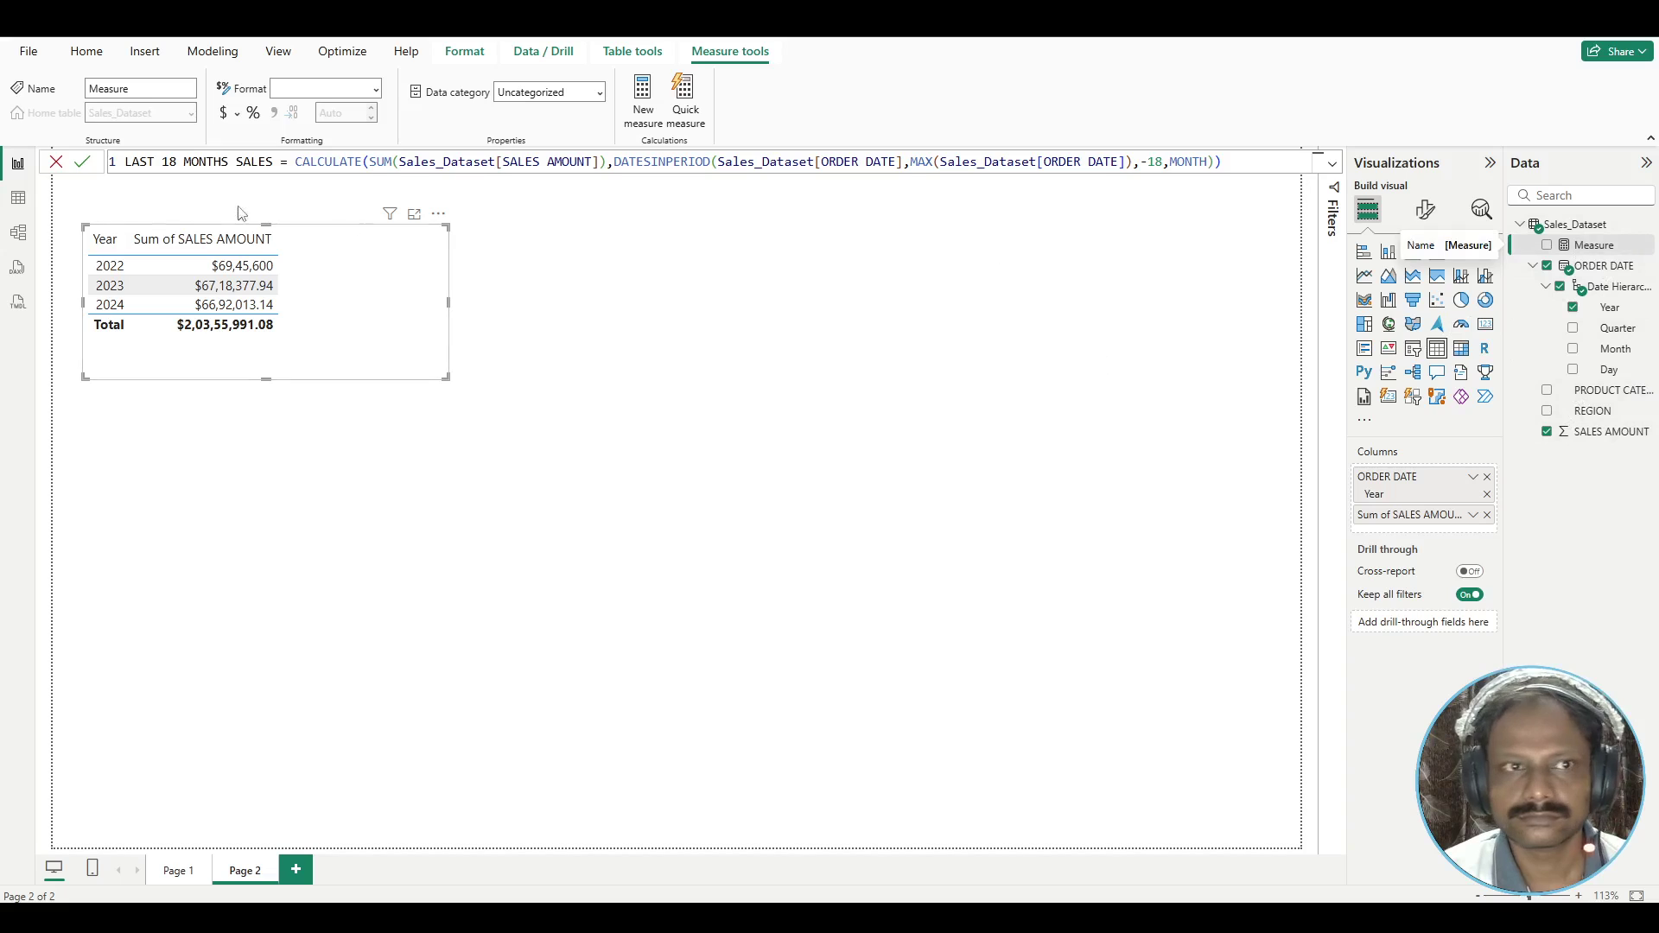
pyautogui.click(83, 163)
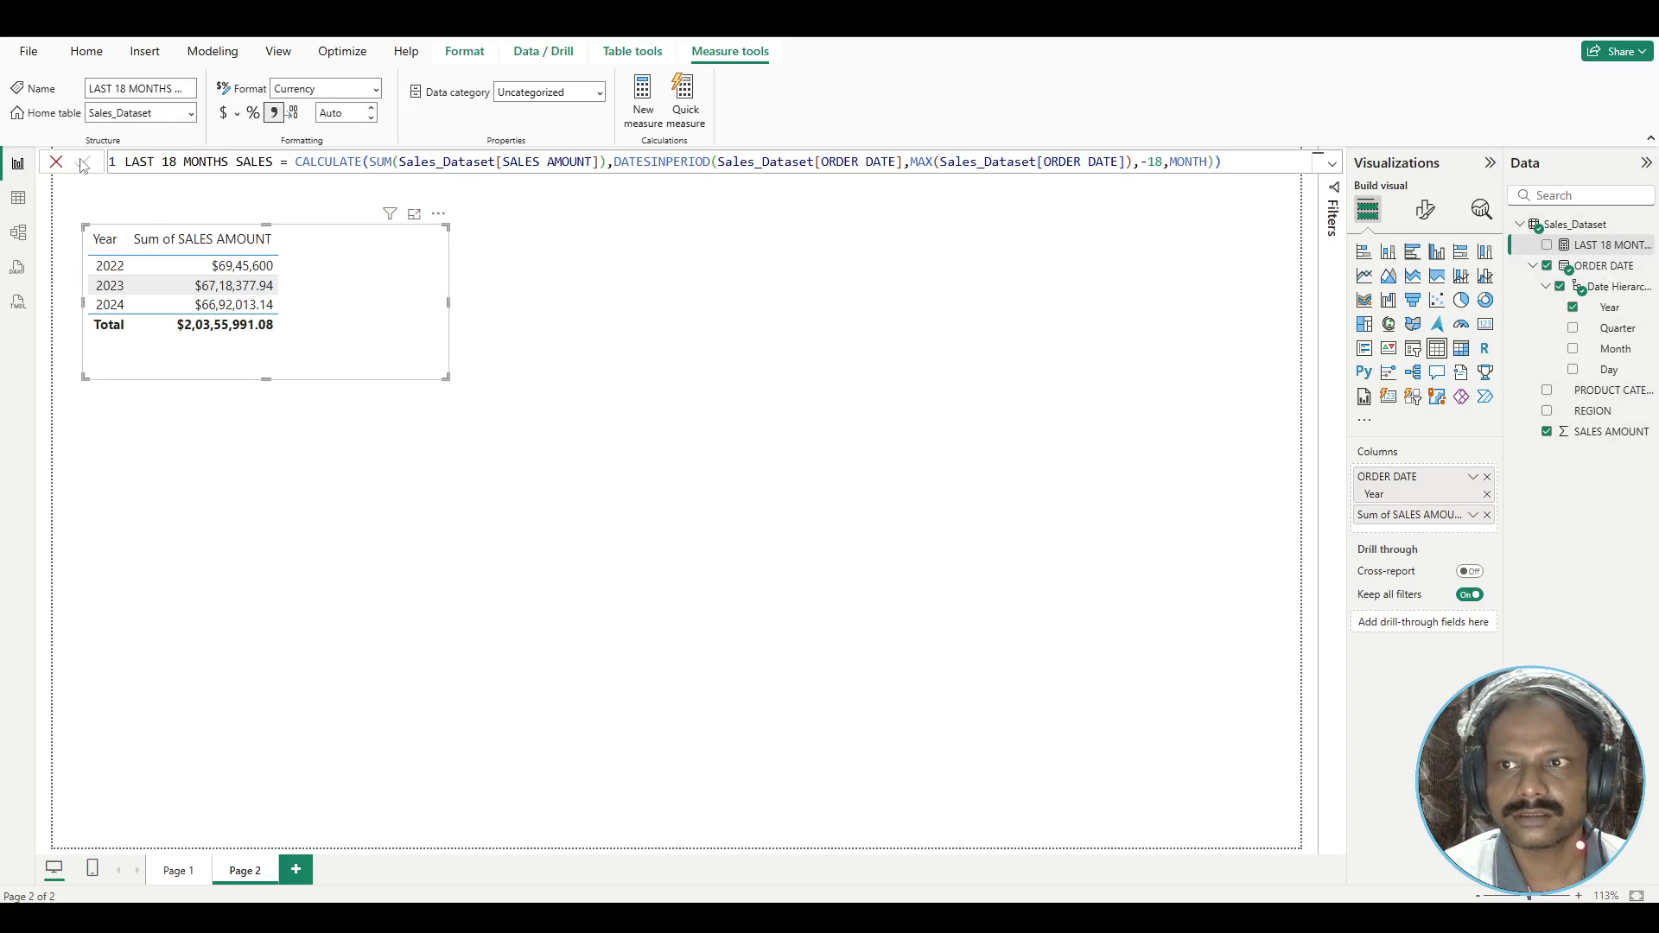
pyautogui.click(1547, 247)
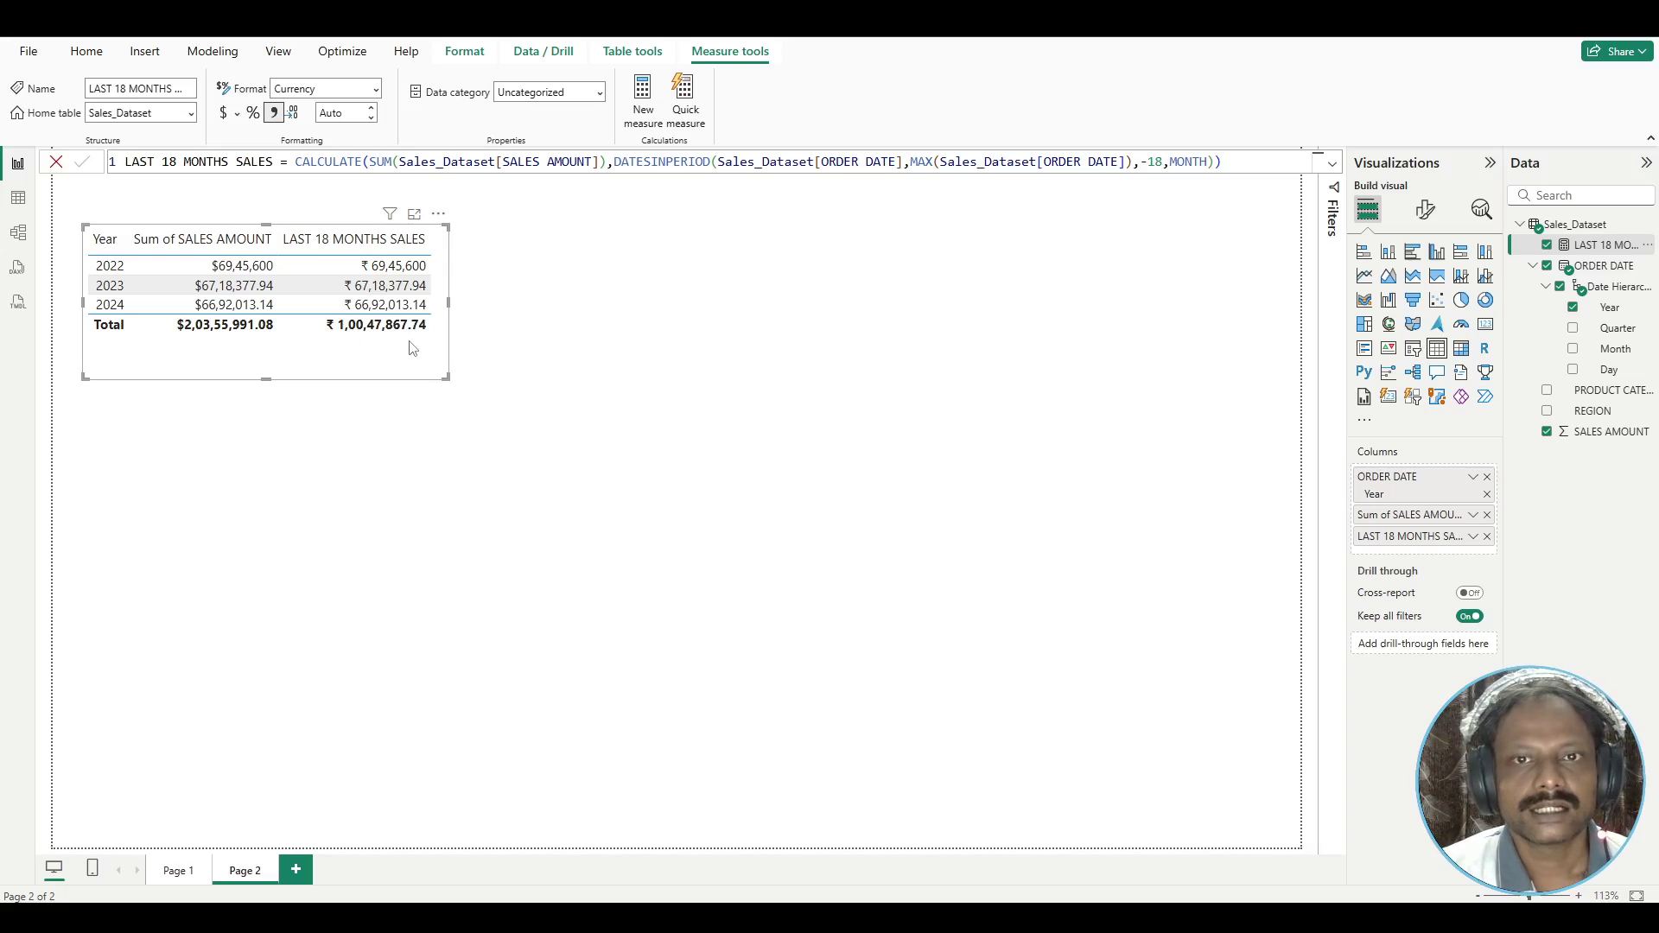
# - Select the number of intervals, 18, in the measure's DATESINPERIOD formula
pyautogui.click(1334, 164)
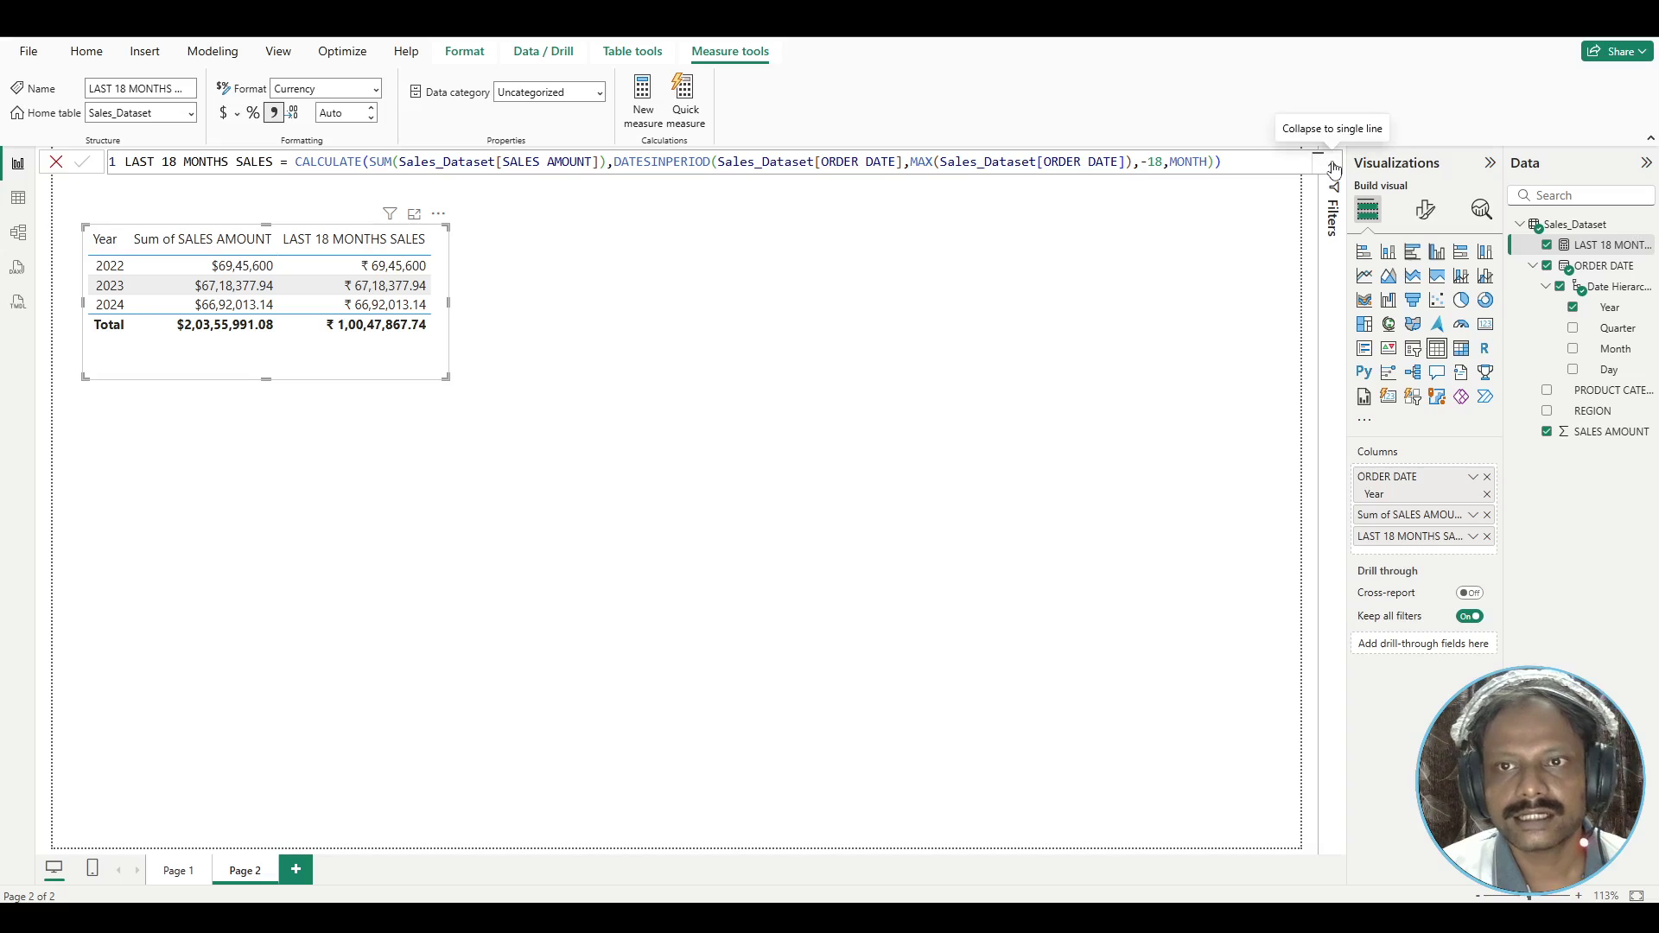
pyautogui.doubleClick(1155, 161)
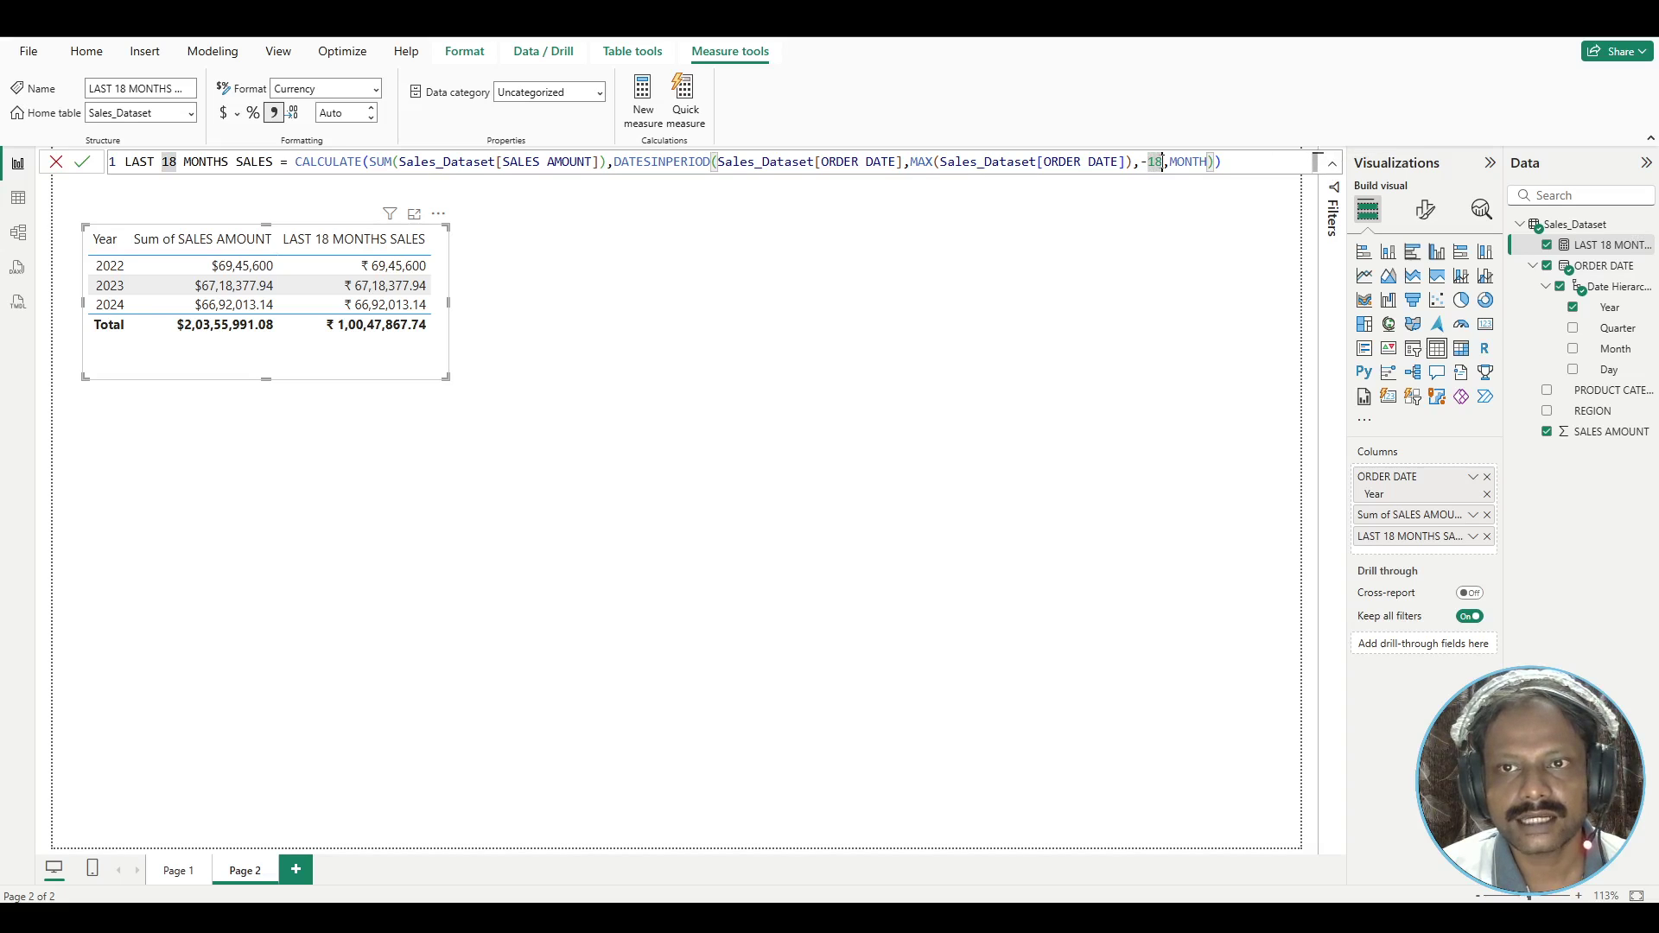